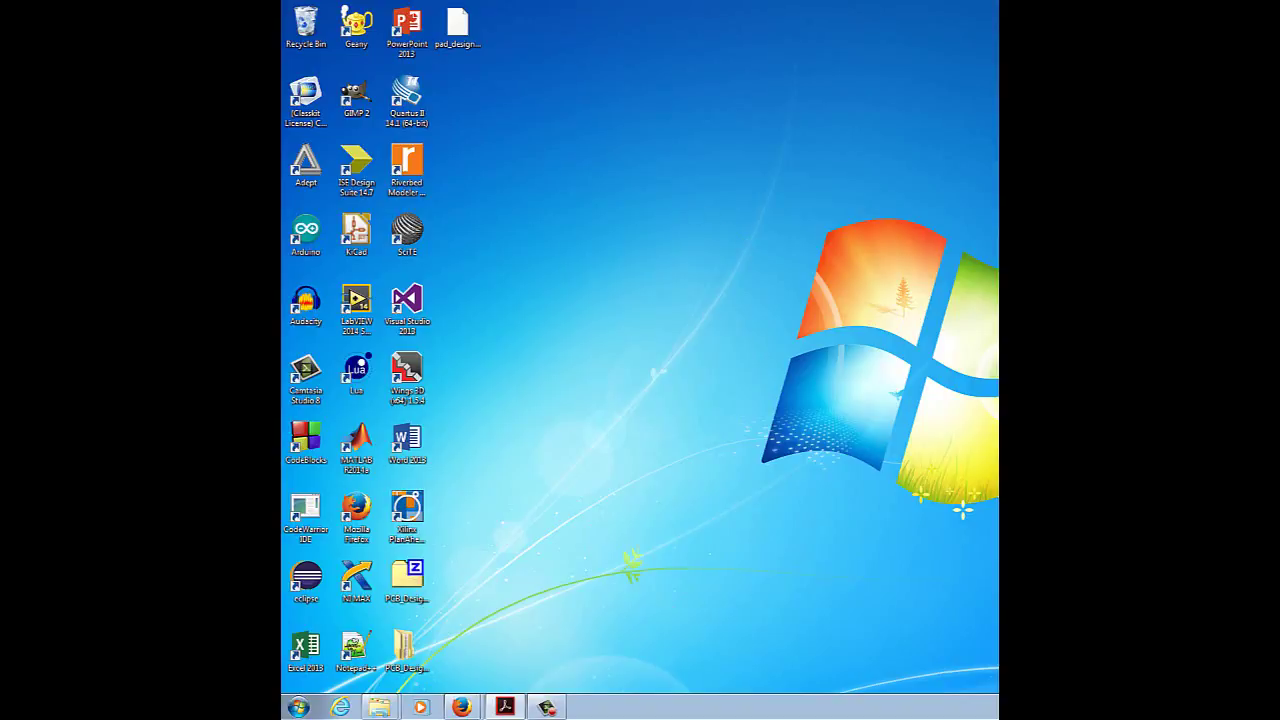
- Open PCB Editor and create a new flash symbol drawing named tr_80_60 in the play folder
left_click(286, 709)
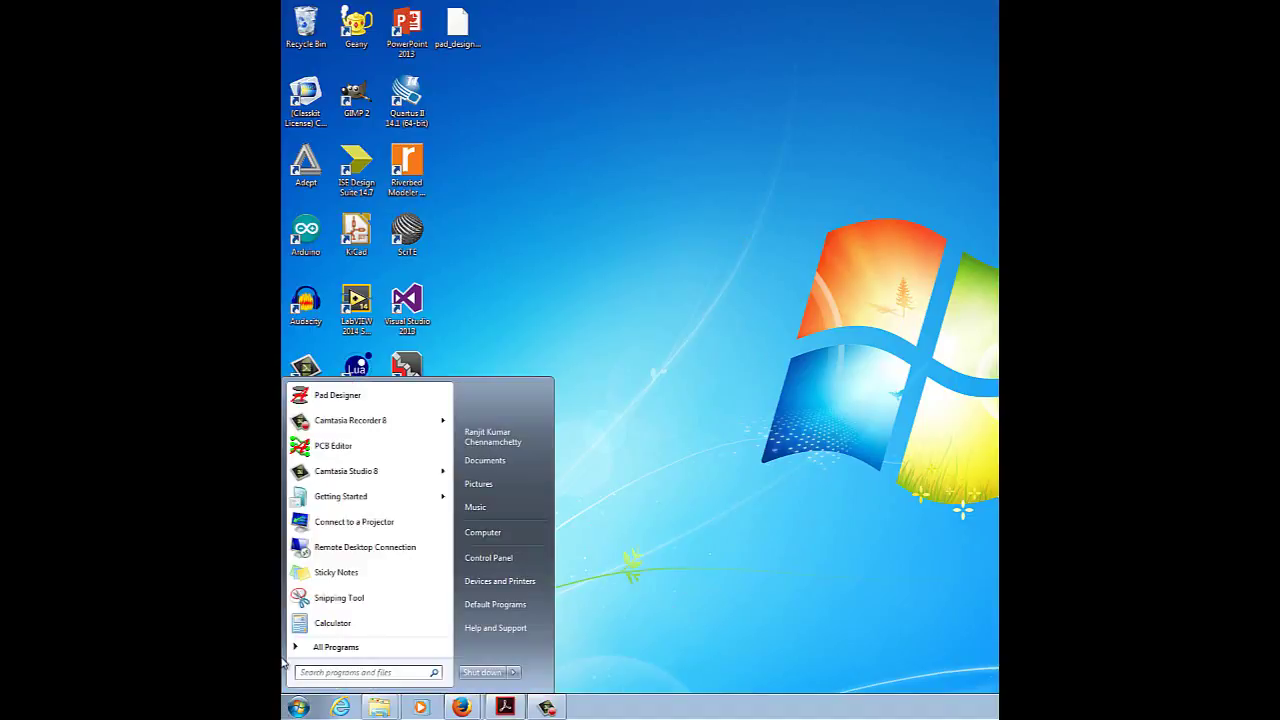
left_click(378, 453)
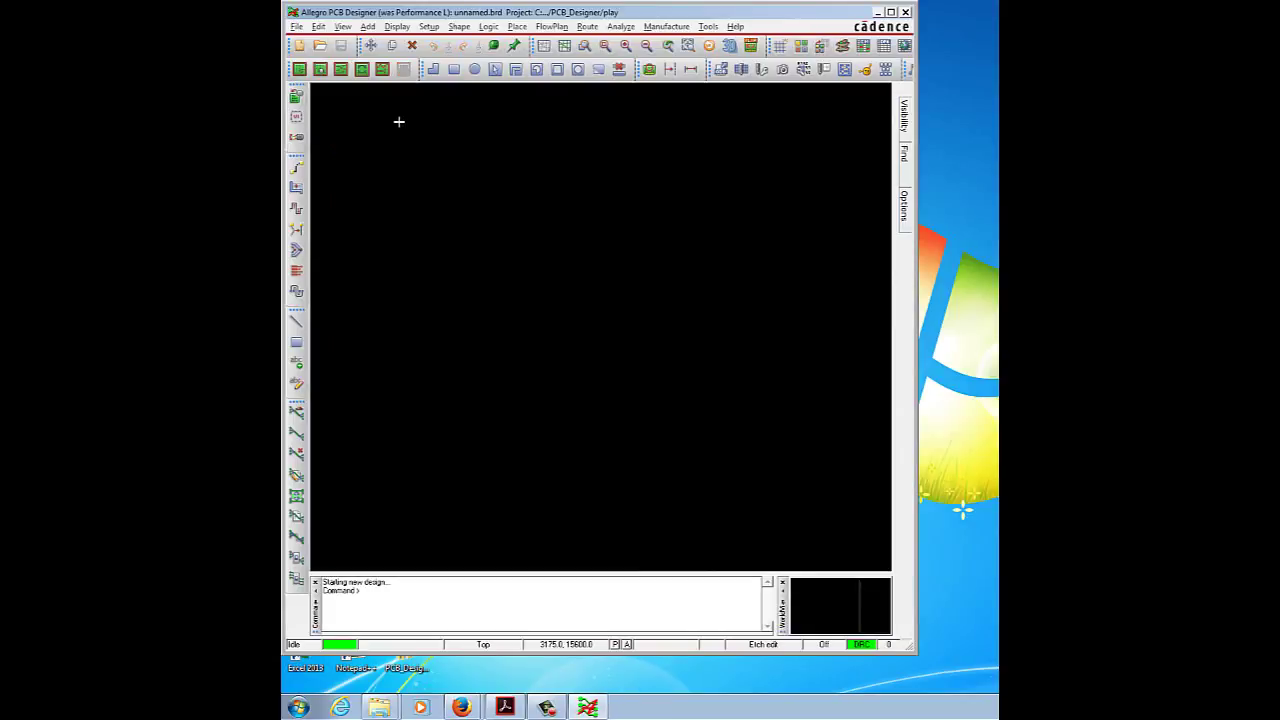
left_click(296, 26)
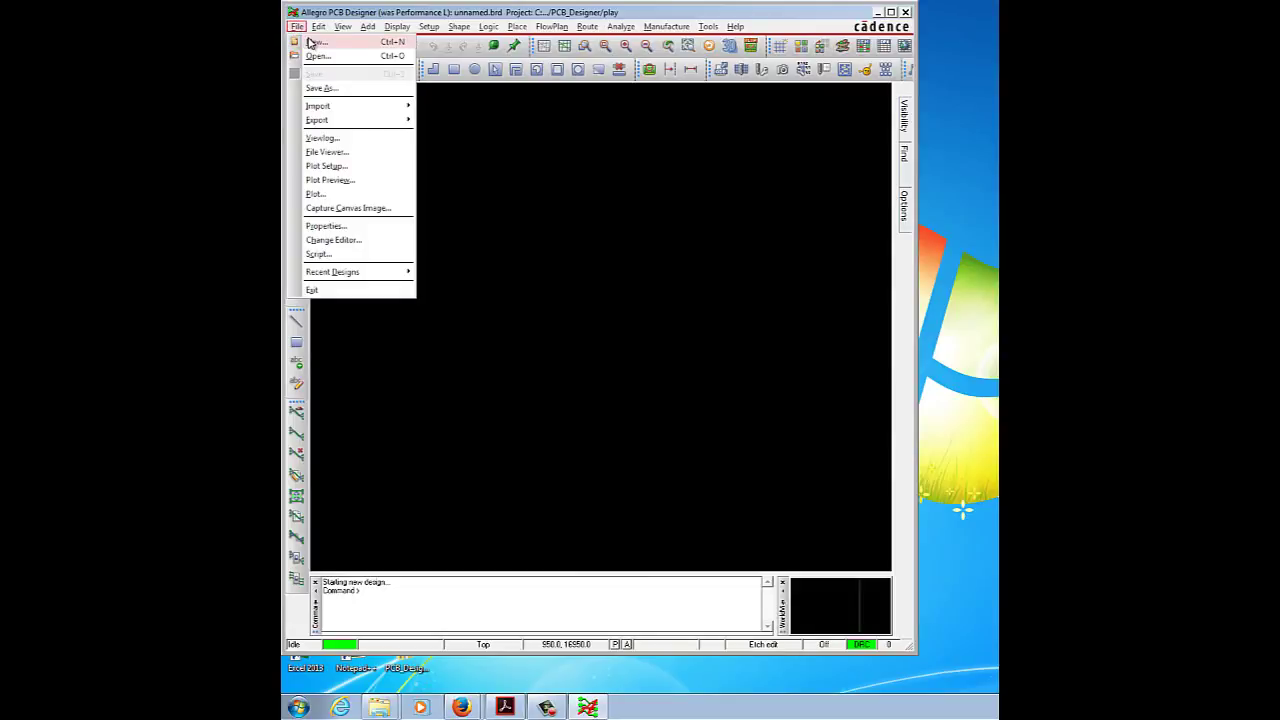
left_click(311, 42)
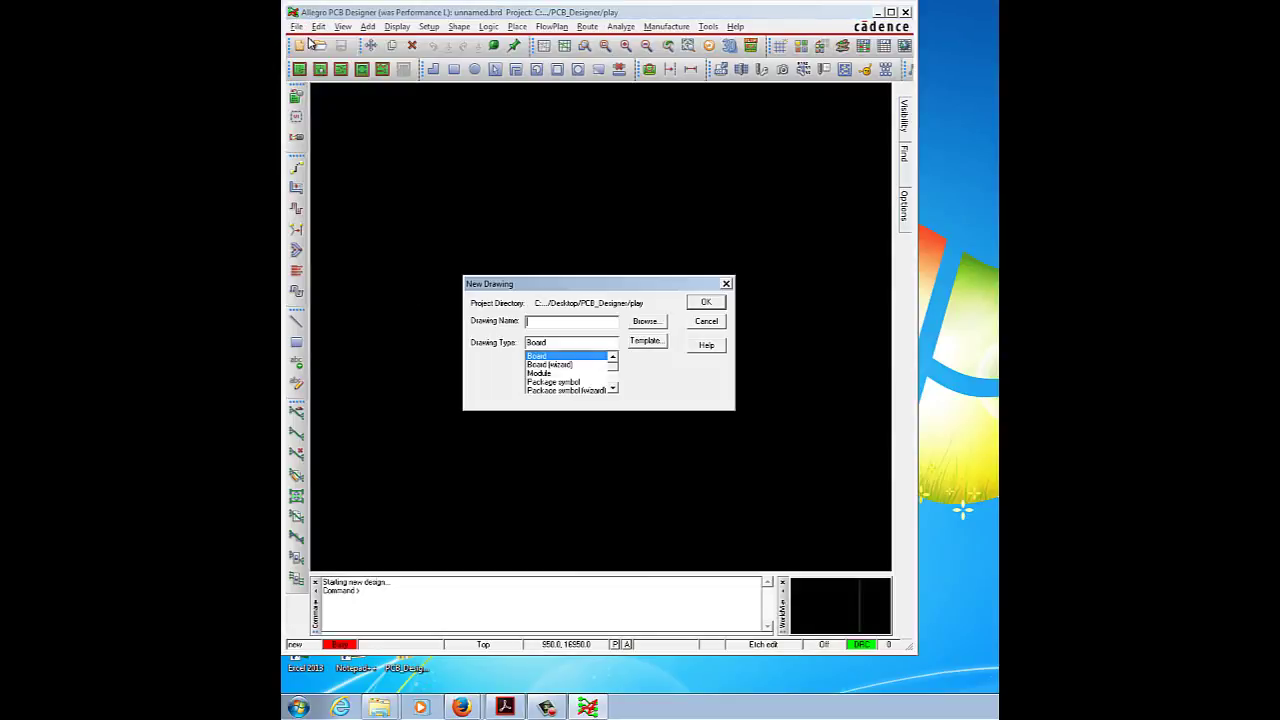
left_click(613, 388)
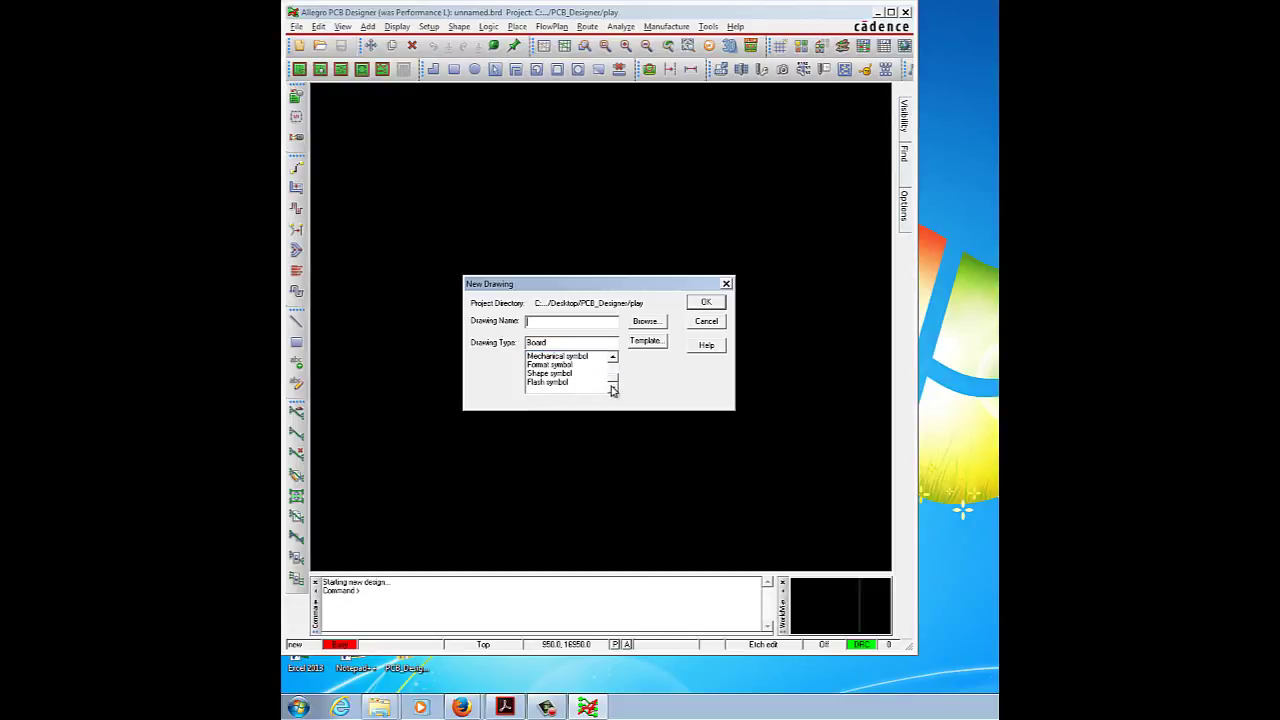
left_click(559, 386)
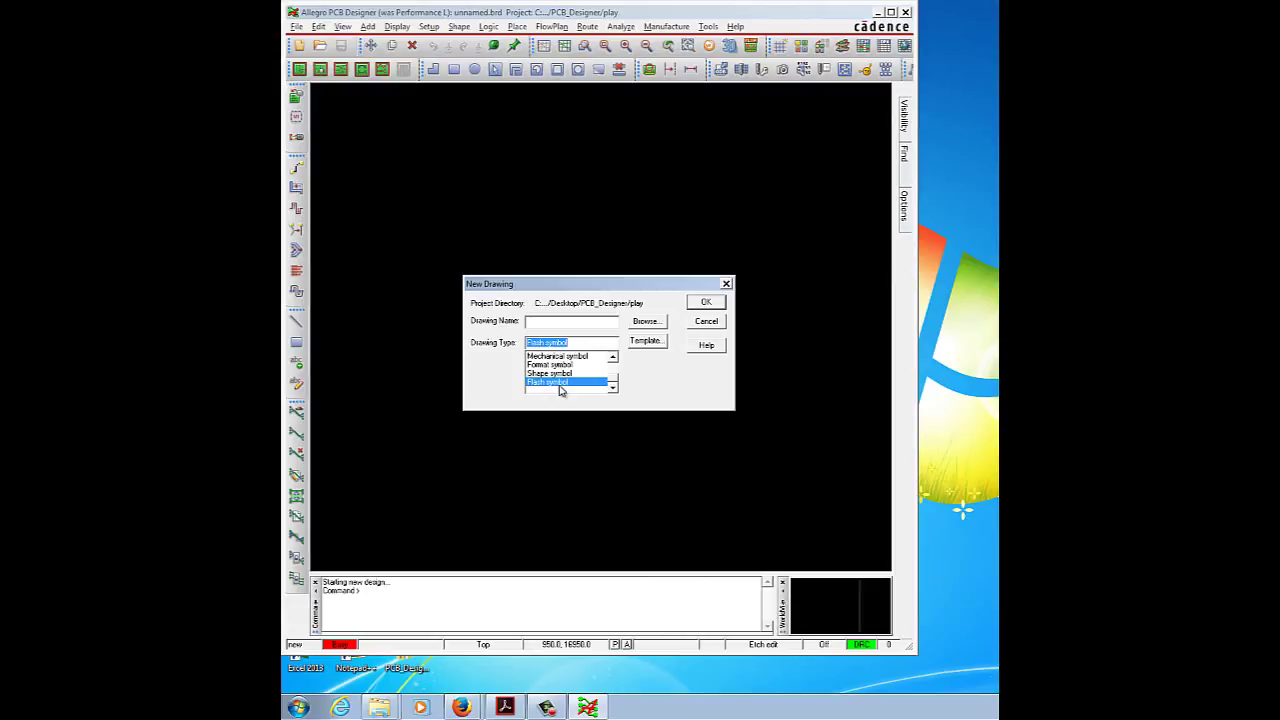
left_click(643, 323)
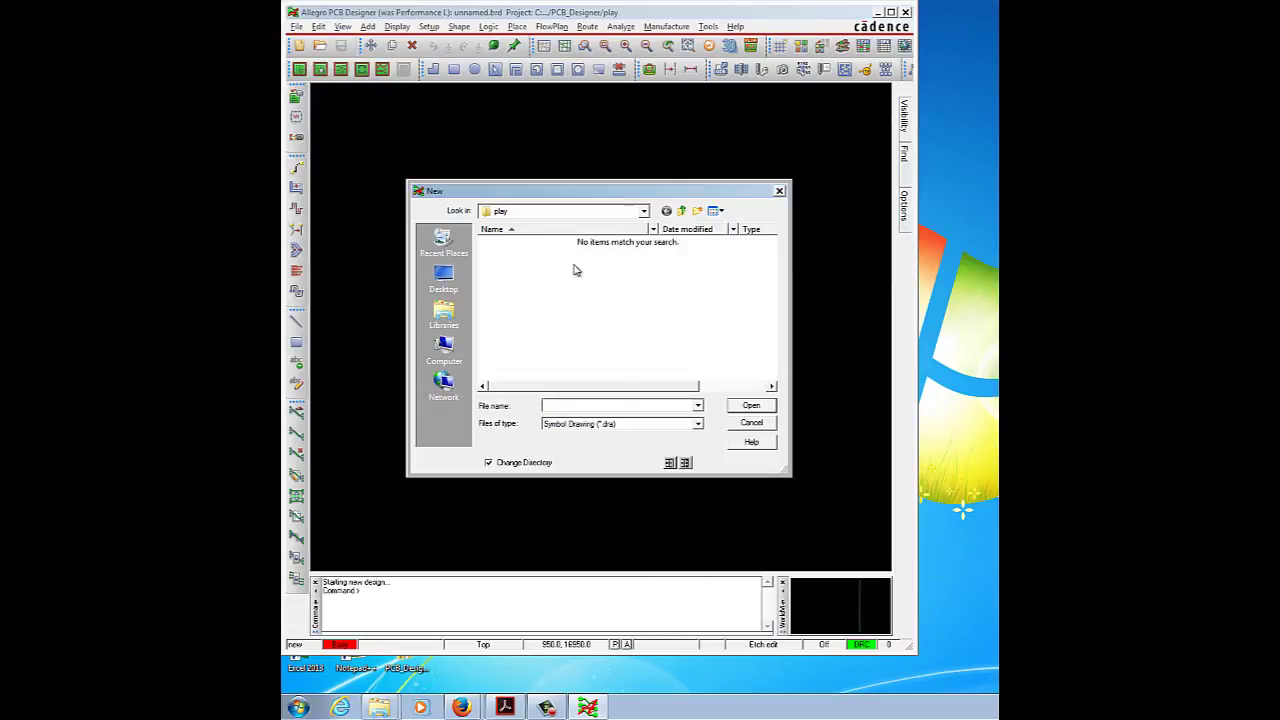
left_click(745, 406)
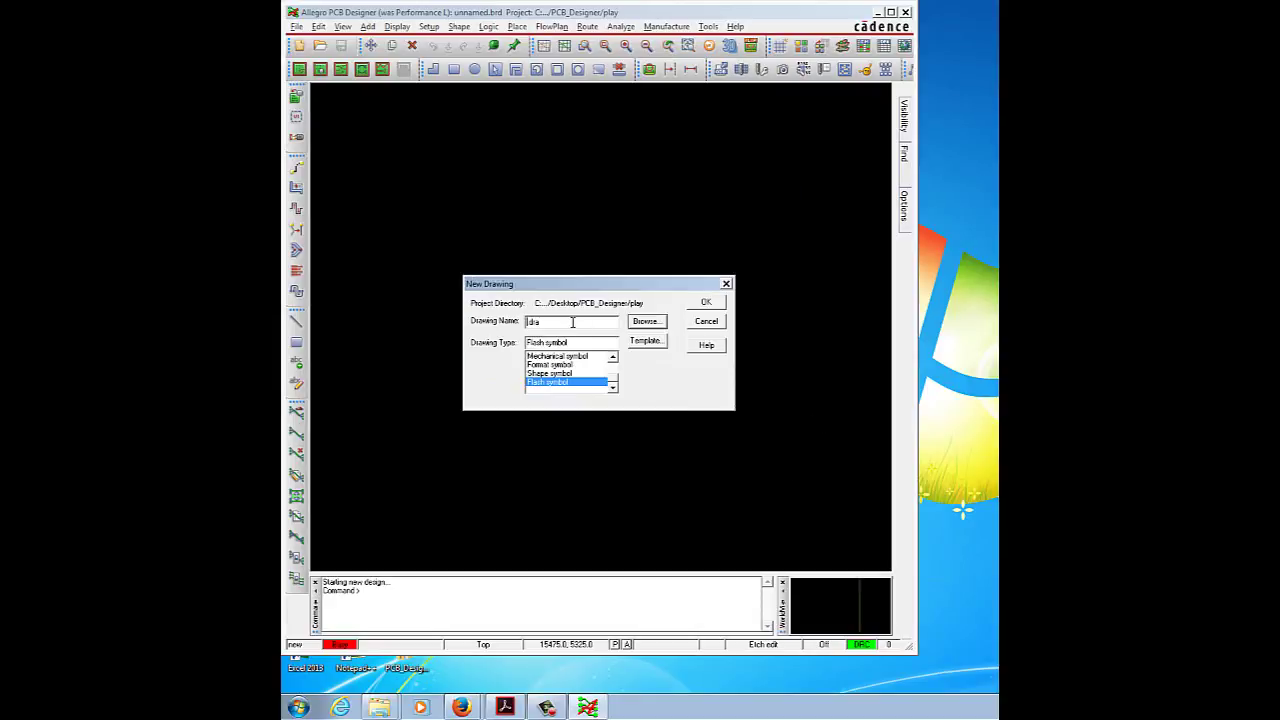
type("tr_80_60")
left_click(716, 305)
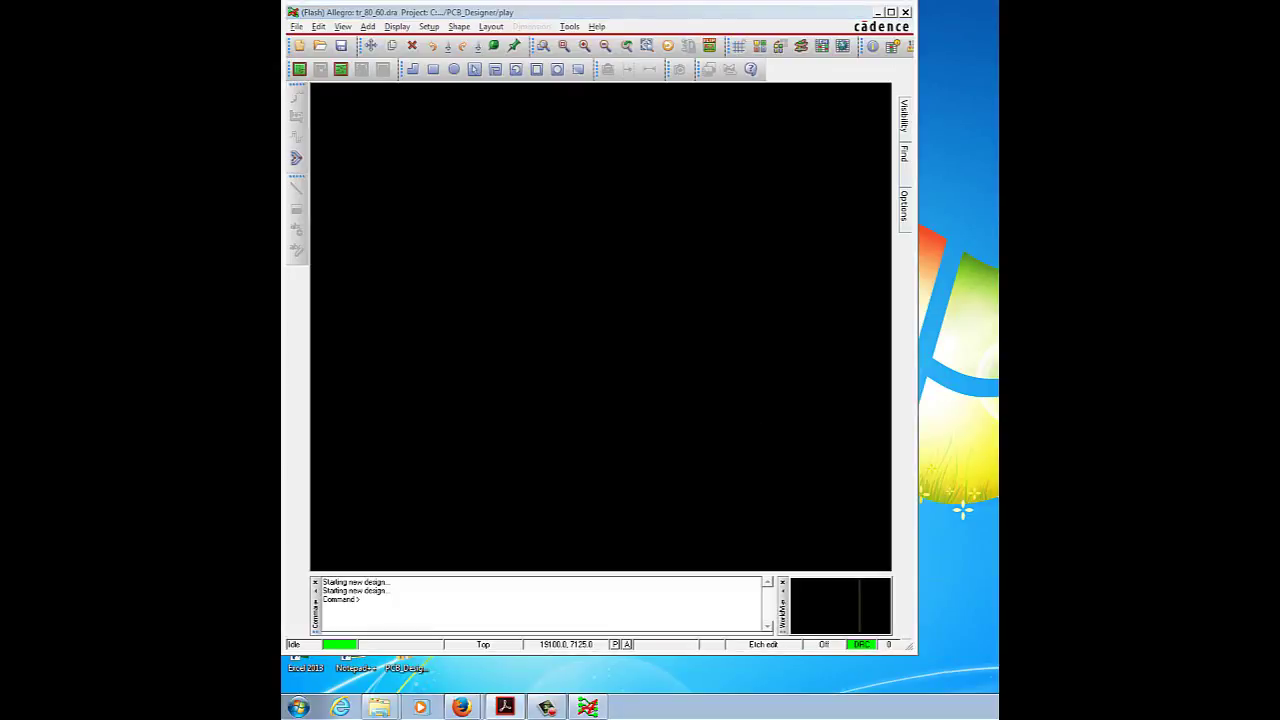
- In the design parameters, set the drawing size to A and the accuracy to 0 decimal places
left_click(430, 27)
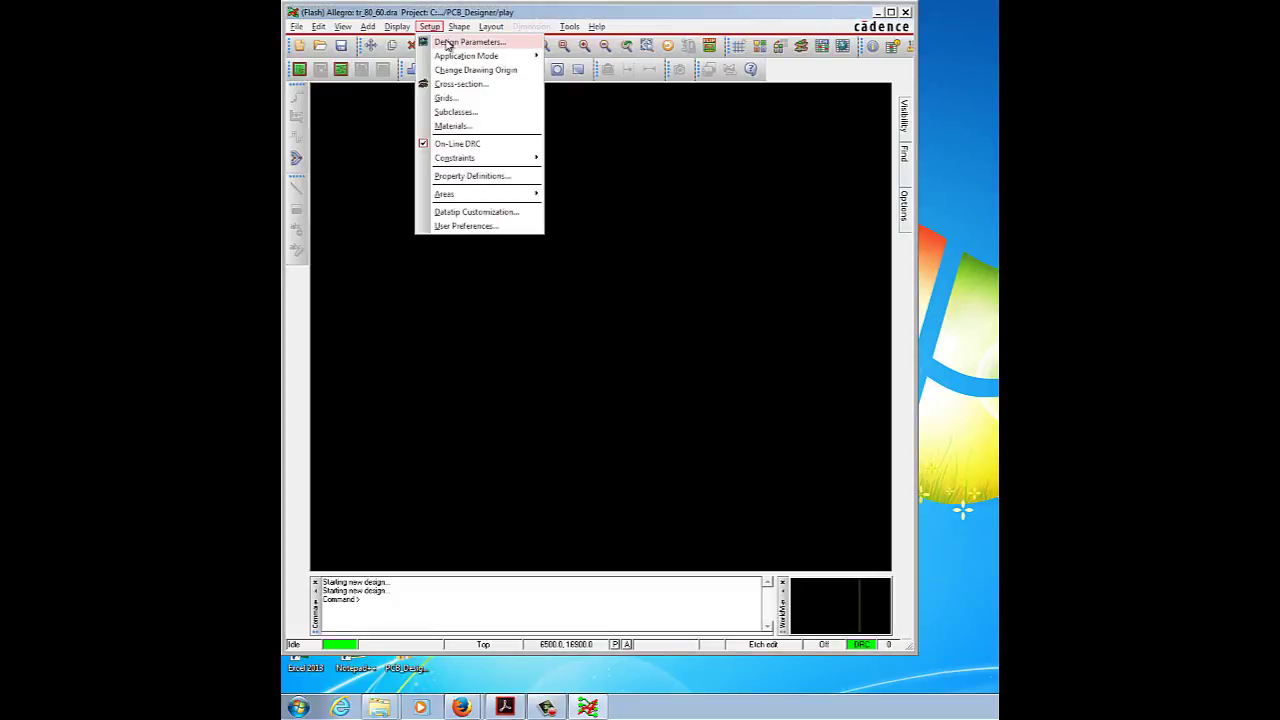
left_click(448, 43)
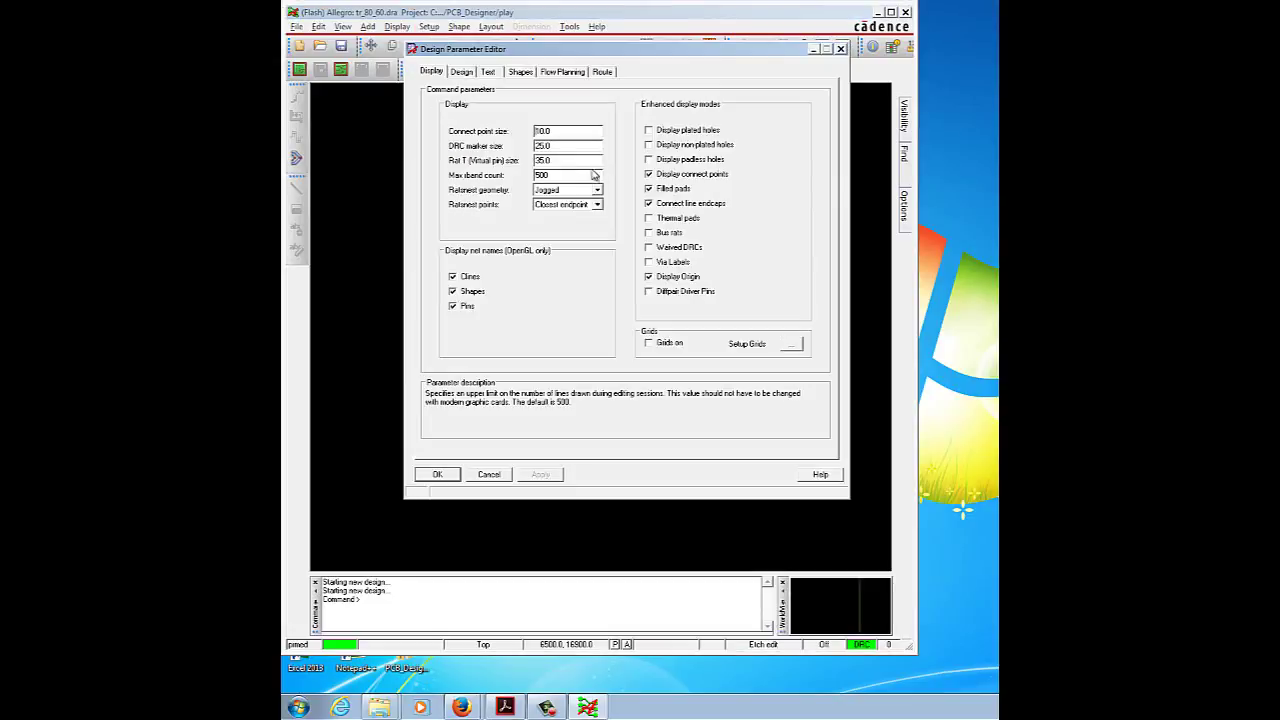
left_click(461, 72)
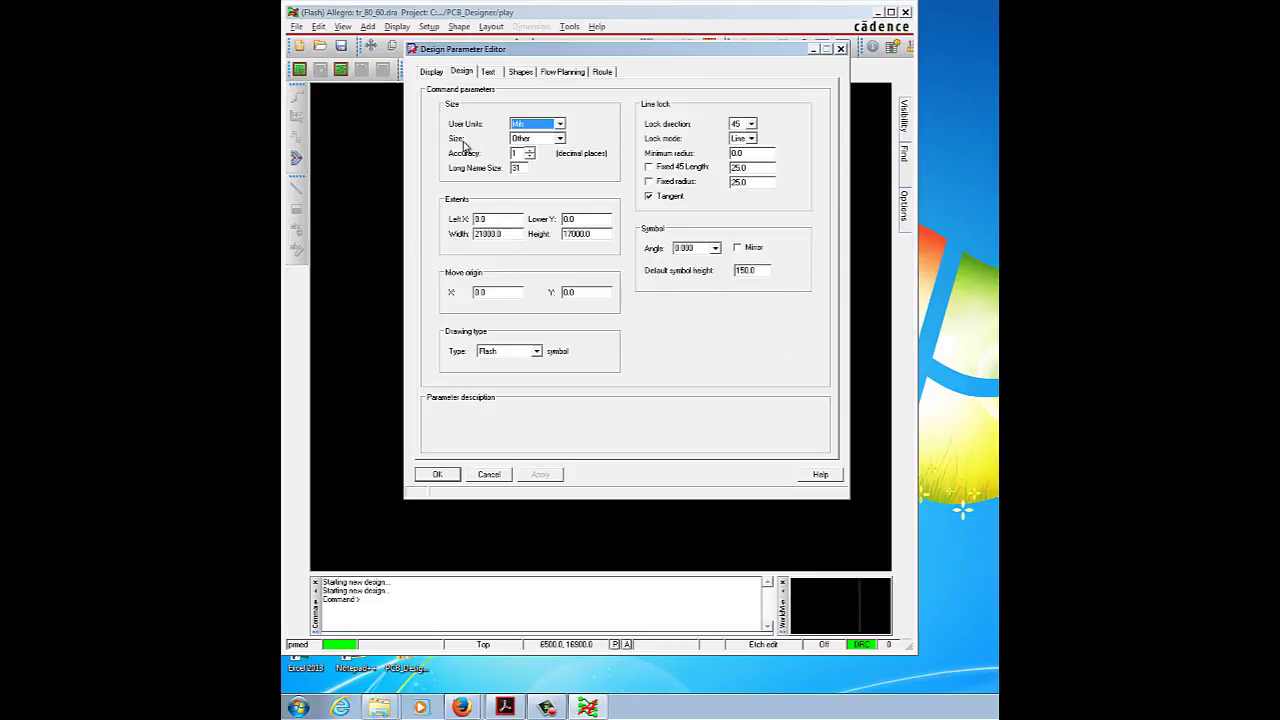
left_click(750, 250)
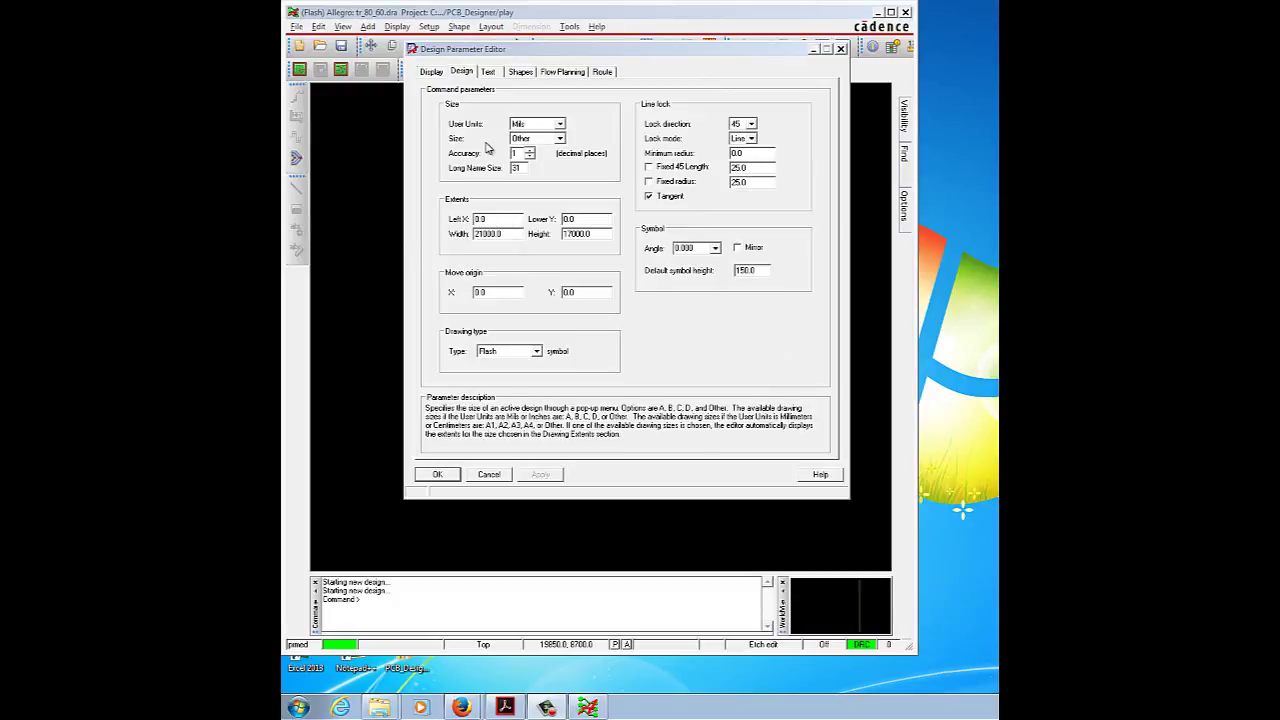
left_click(536, 141)
scroll(536, 150, "up", 2)
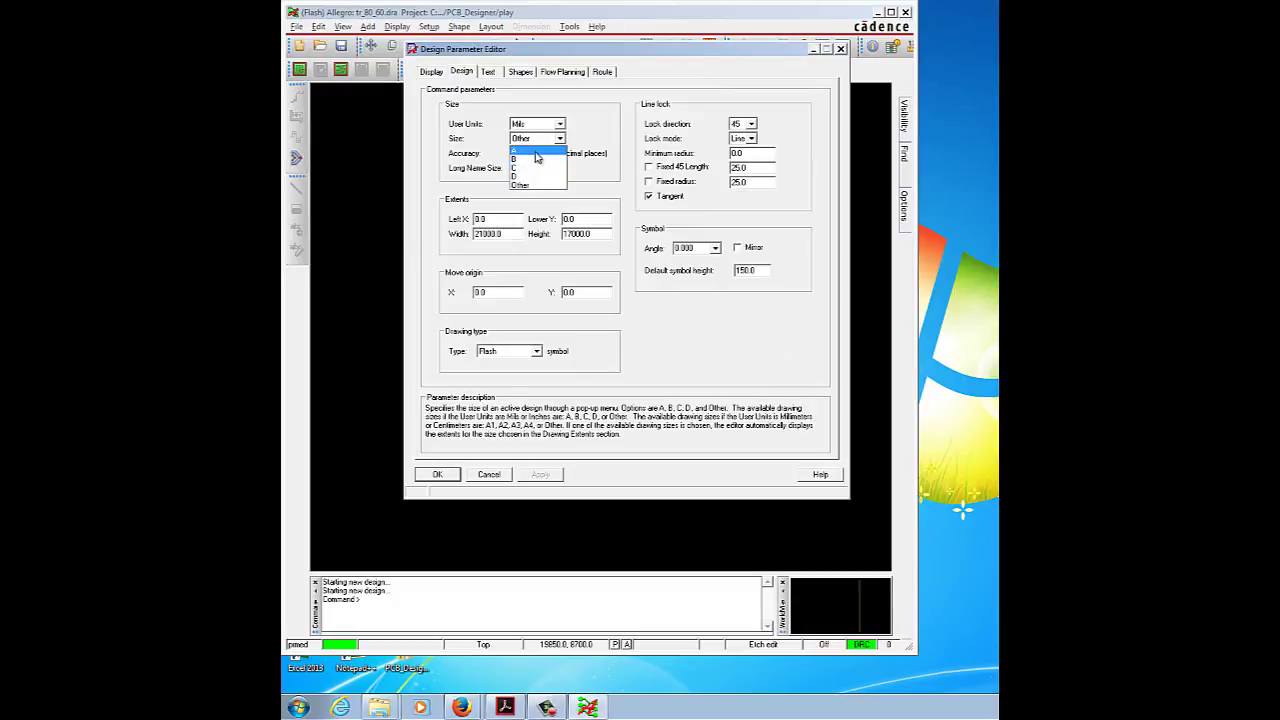
left_click(532, 155)
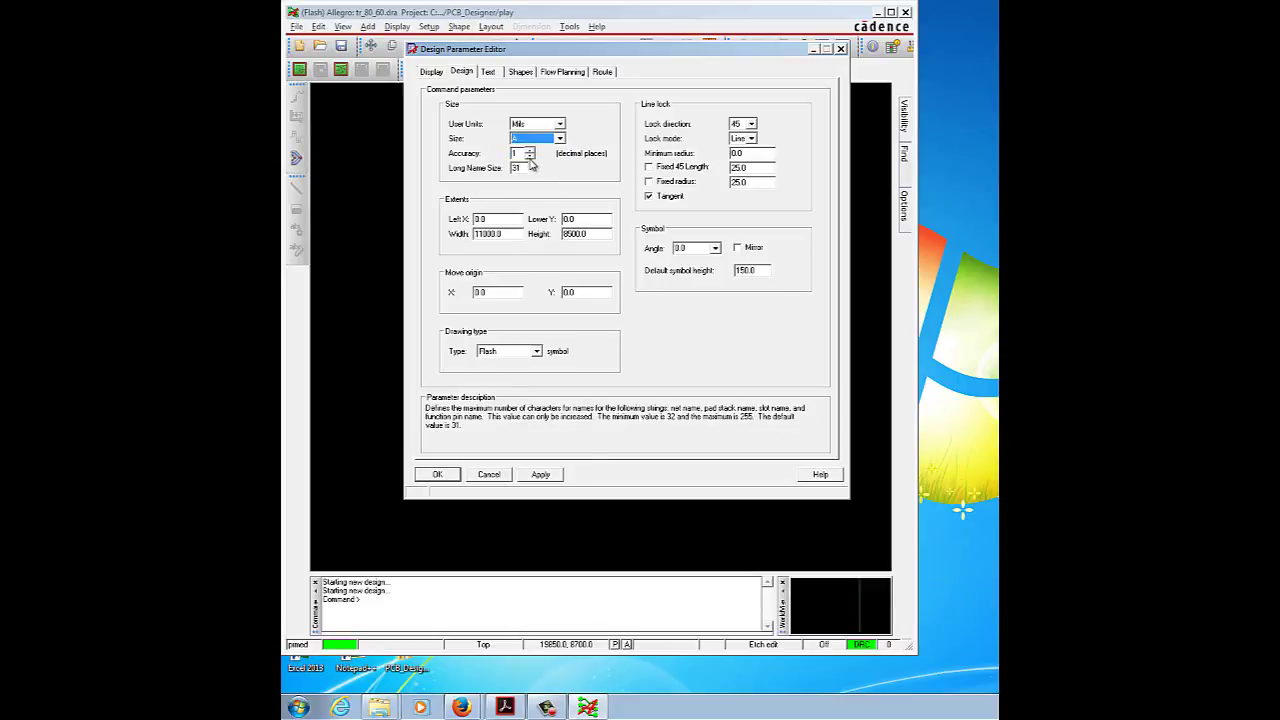
key("Tab")
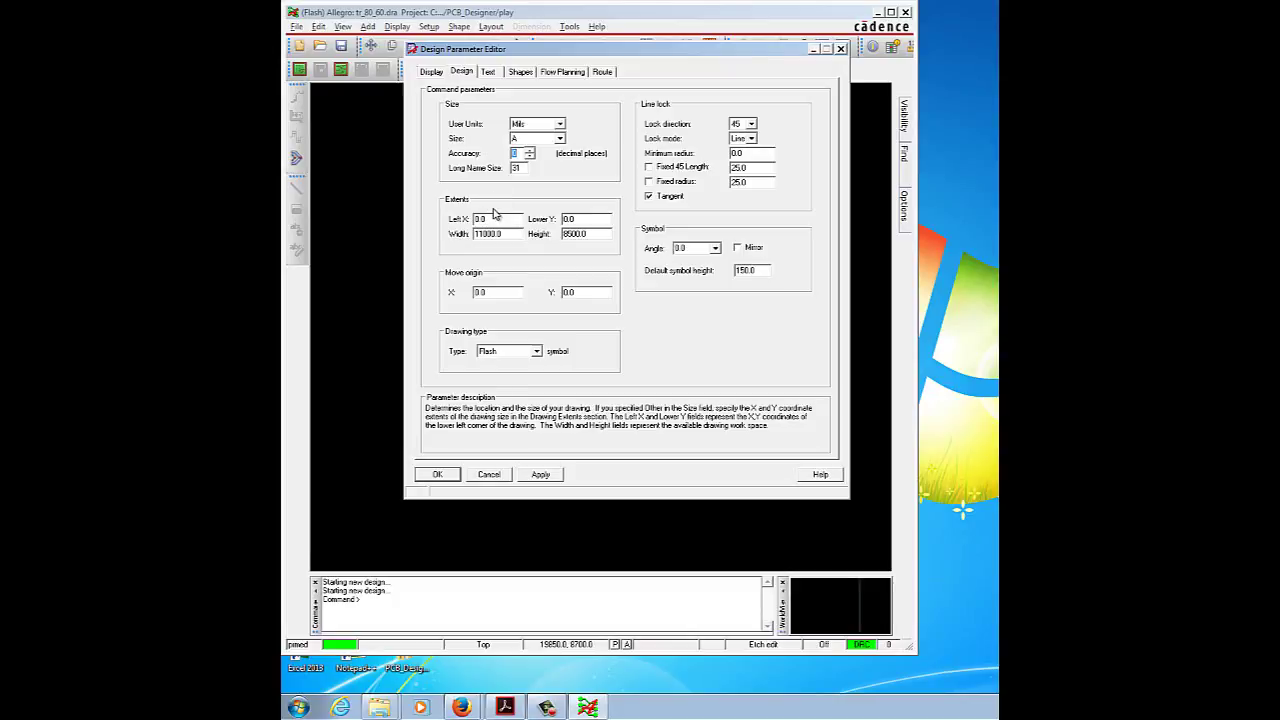
type("0")
- Set the drawing extents to Left X -2200 and Lower Y -2400, and accept the design parameters
left_click(476, 218)
type("-2200")
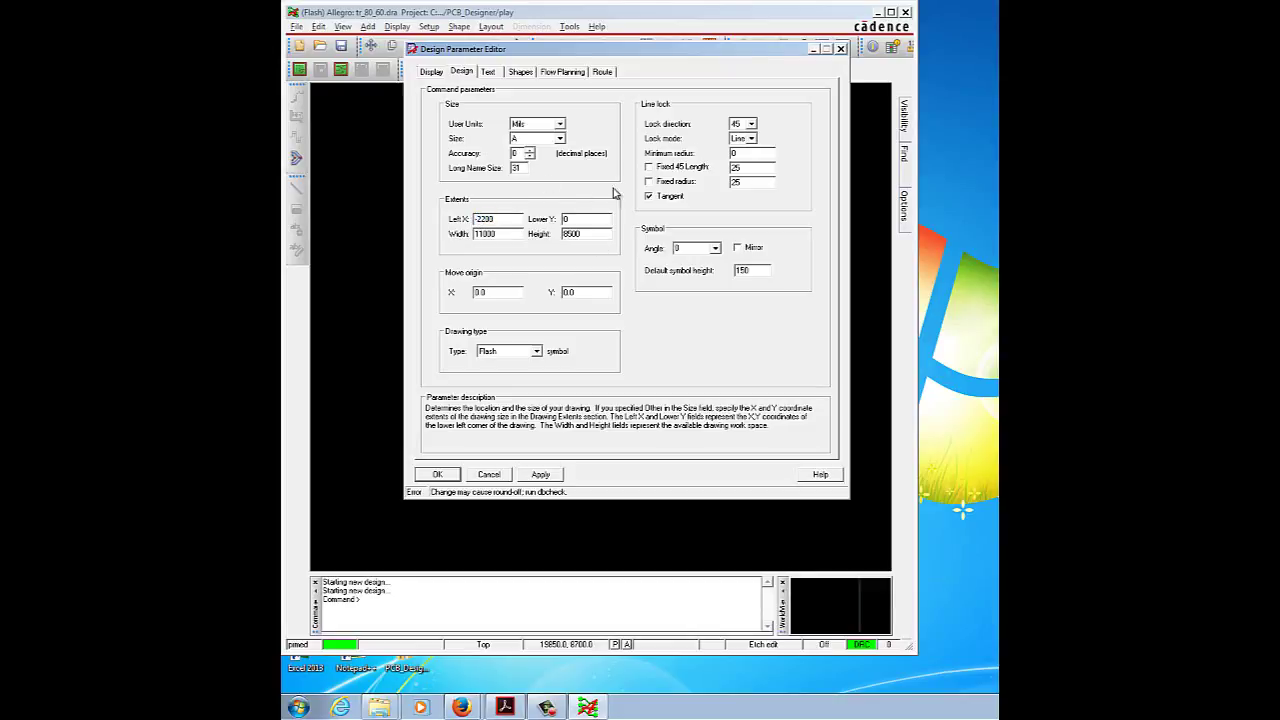
double_click(592, 219)
type("-2400")
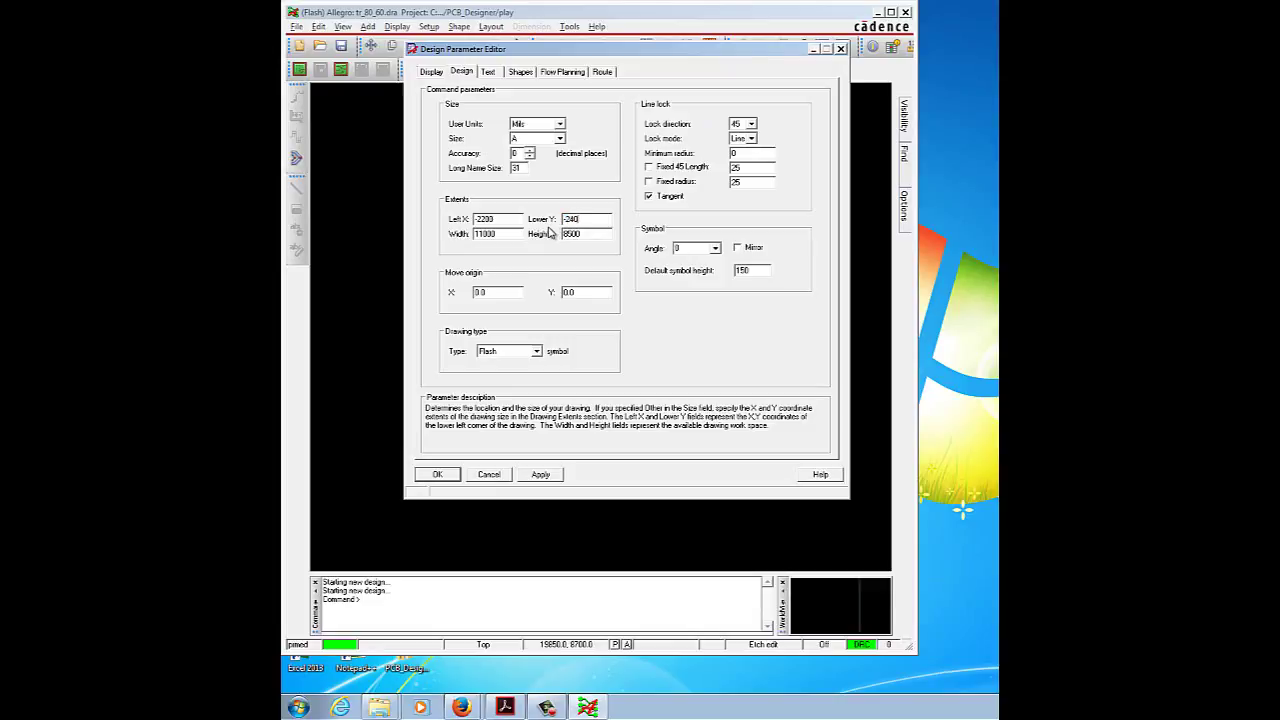
left_click(437, 475)
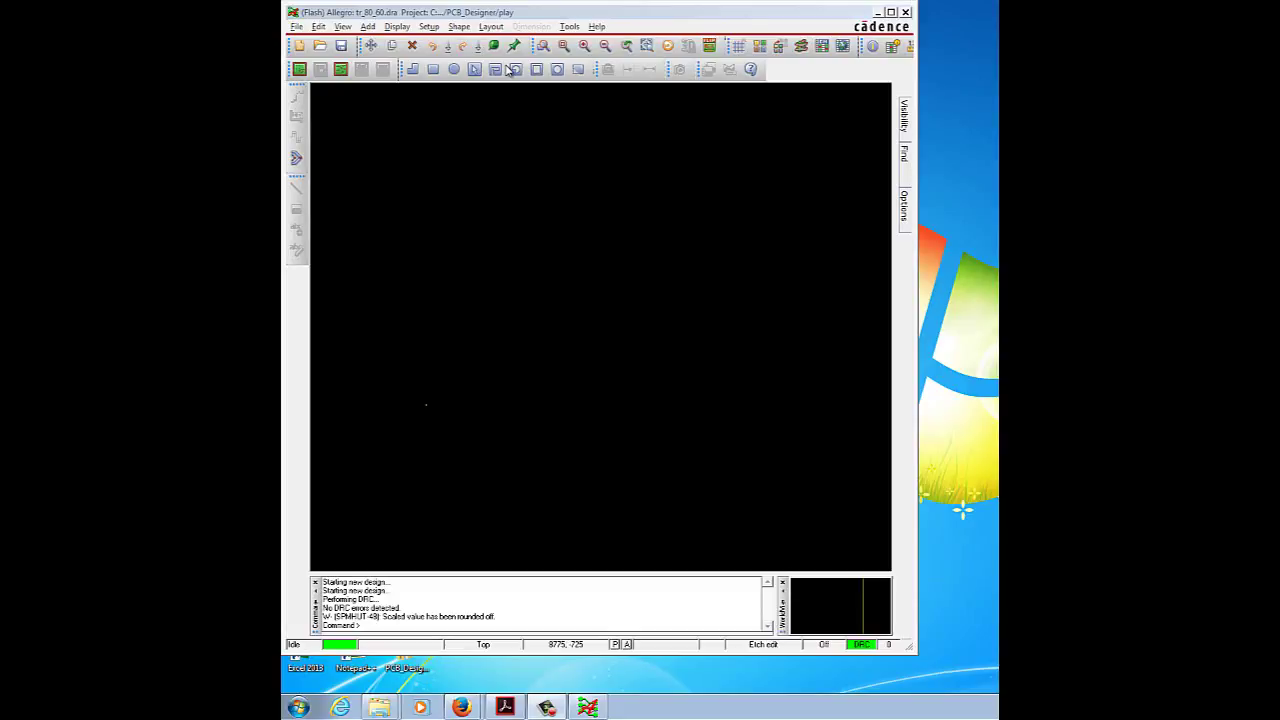
- Add a thermal pad flash with inner diameter 60, outer diameter 80 and spoke width 15
left_click(369, 27)
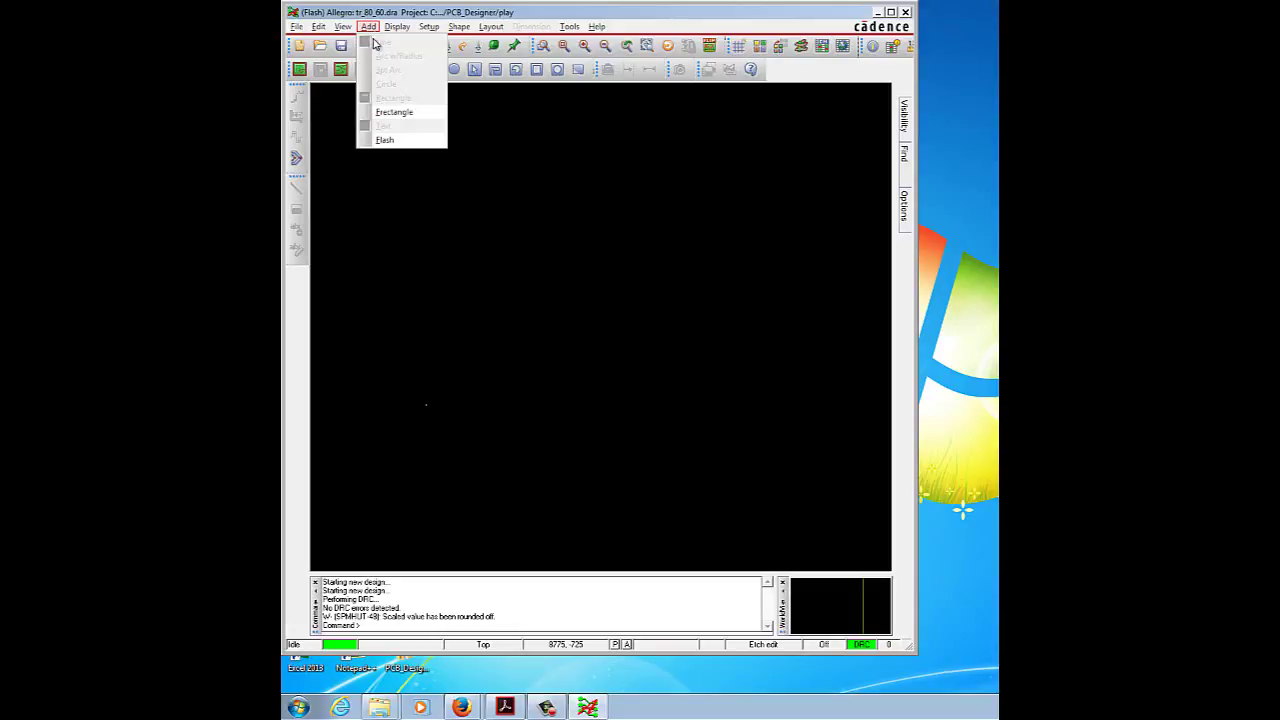
left_click(386, 143)
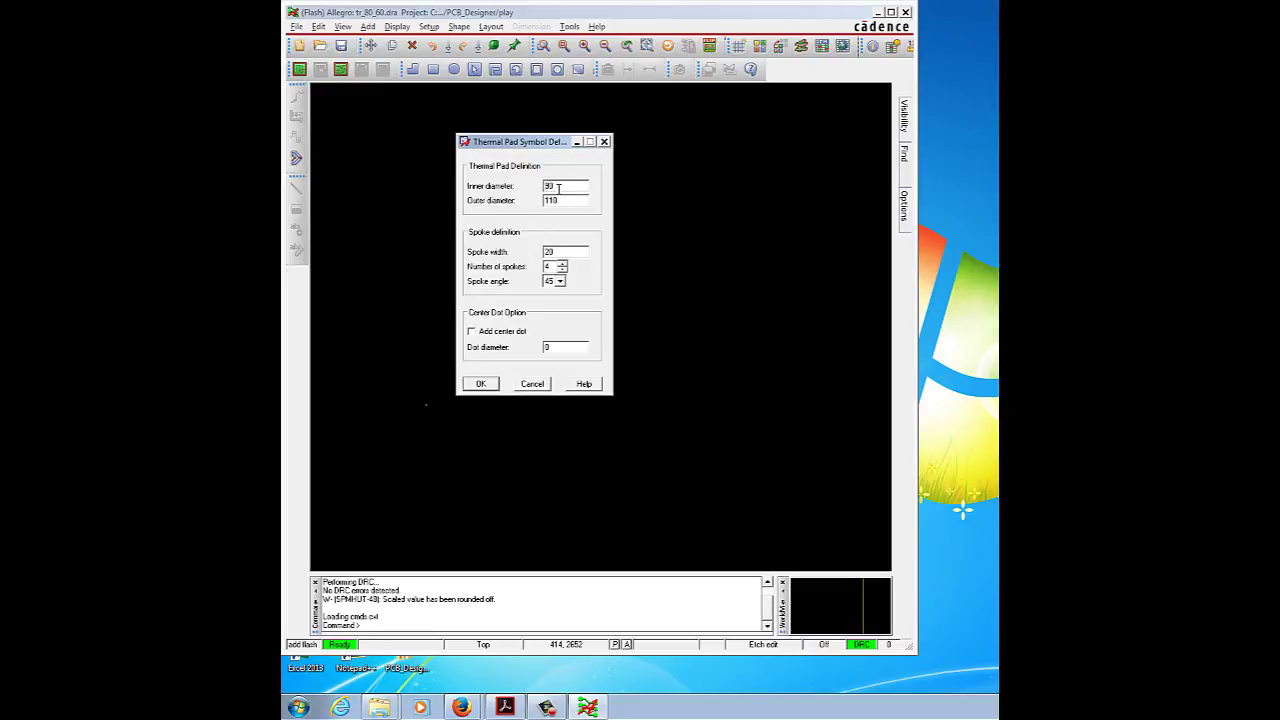
left_click_drag(560, 187, 527, 190)
type("60")
left_click_drag(571, 200, 507, 213)
type("80")
left_click_drag(553, 255, 541, 252)
type("15")
left_click(482, 384)
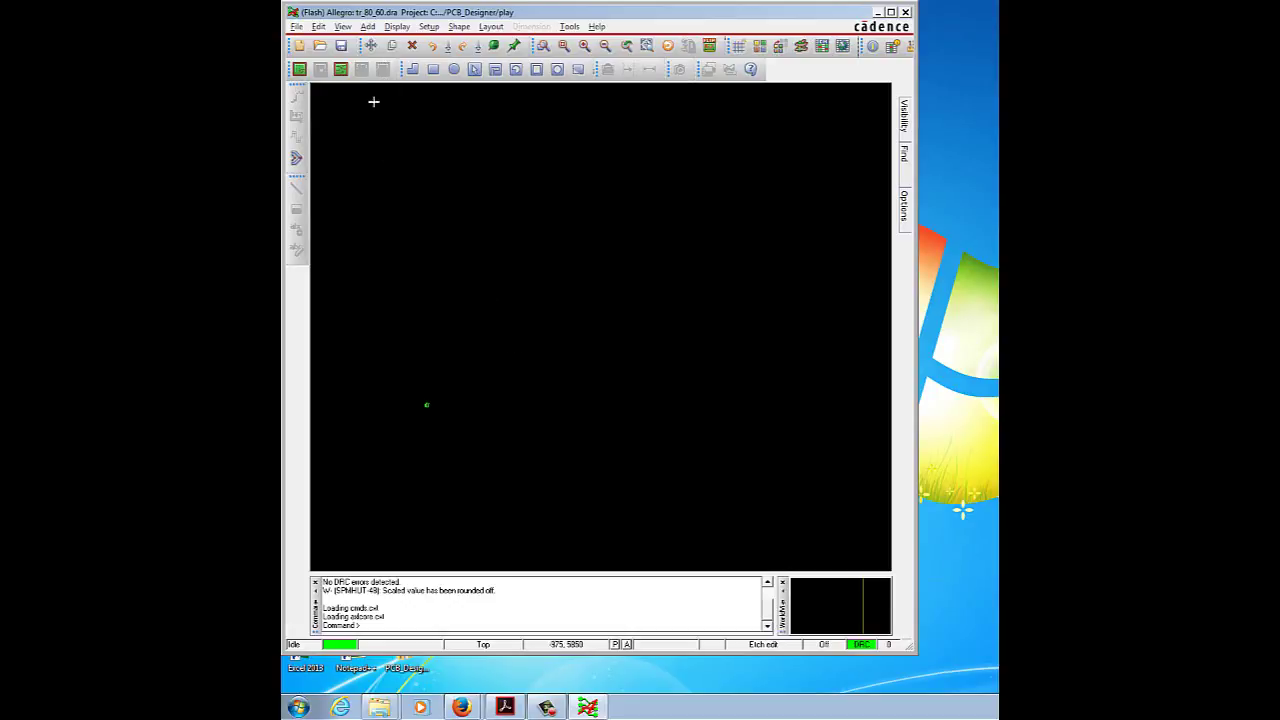
- Save the flash symbol drawing as tr_80_60 in the play folder
left_click(343, 26)
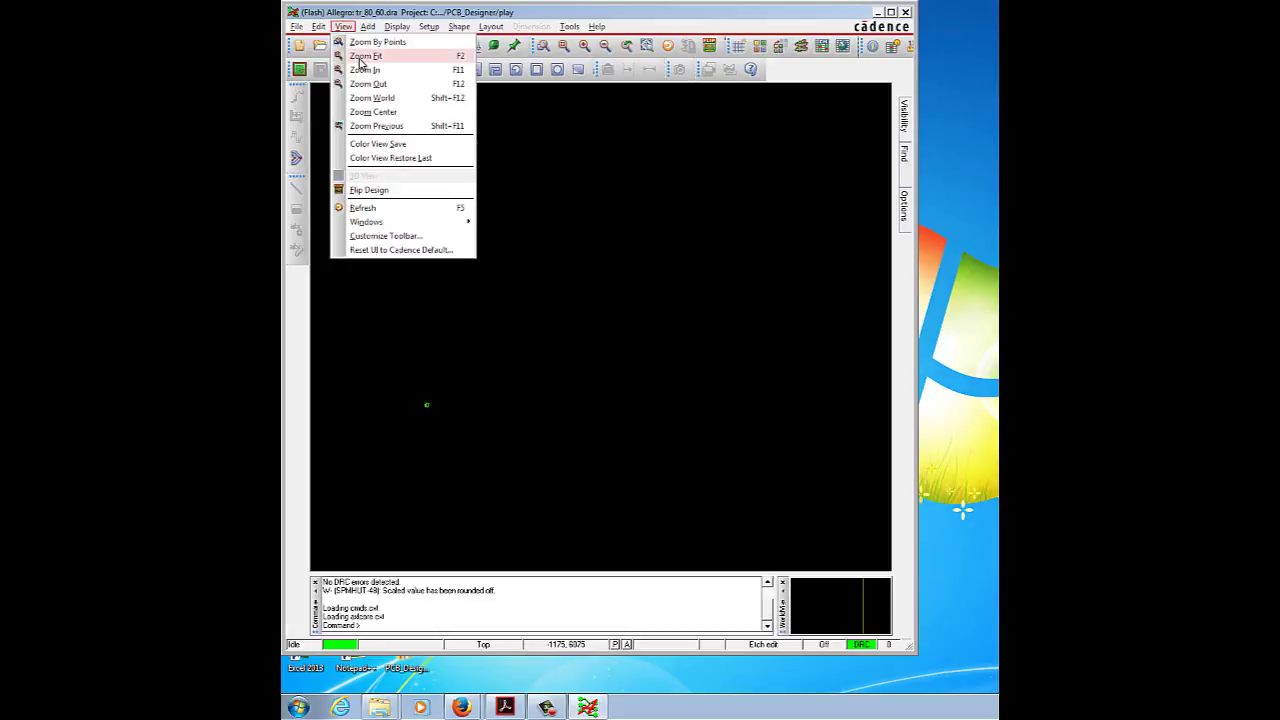
left_click(362, 57)
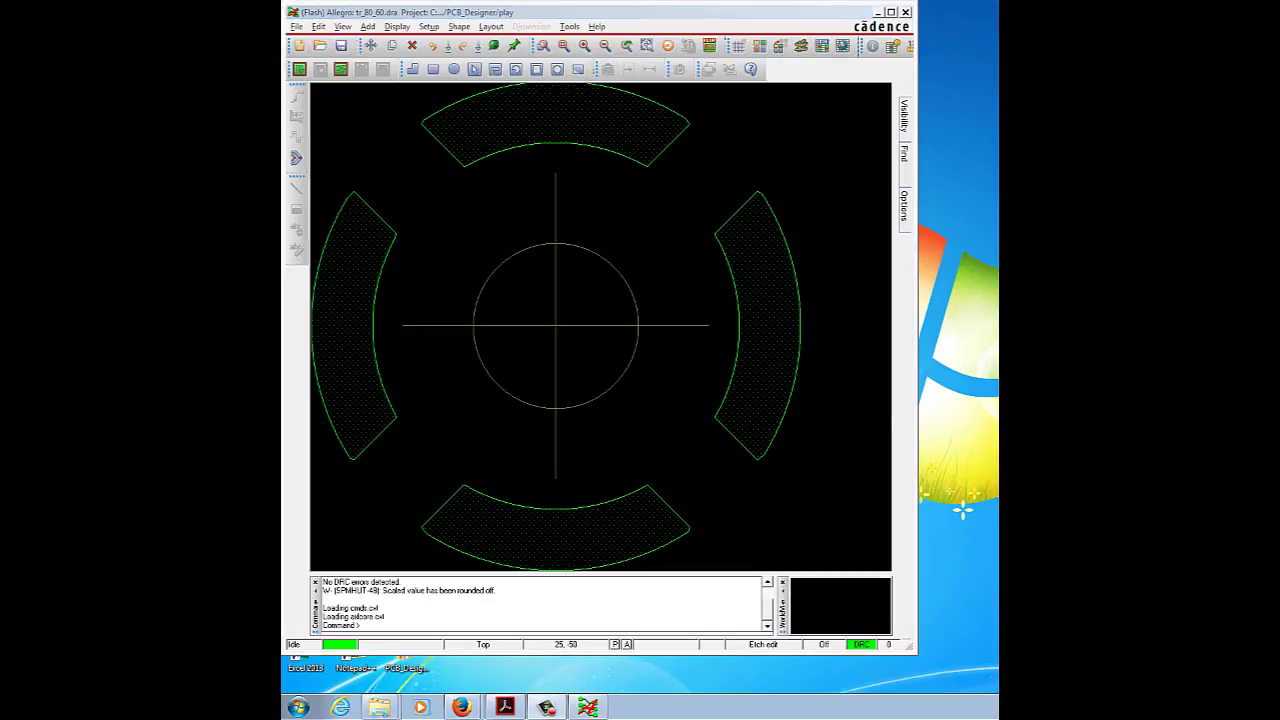
left_click(298, 26)
left_click(316, 90)
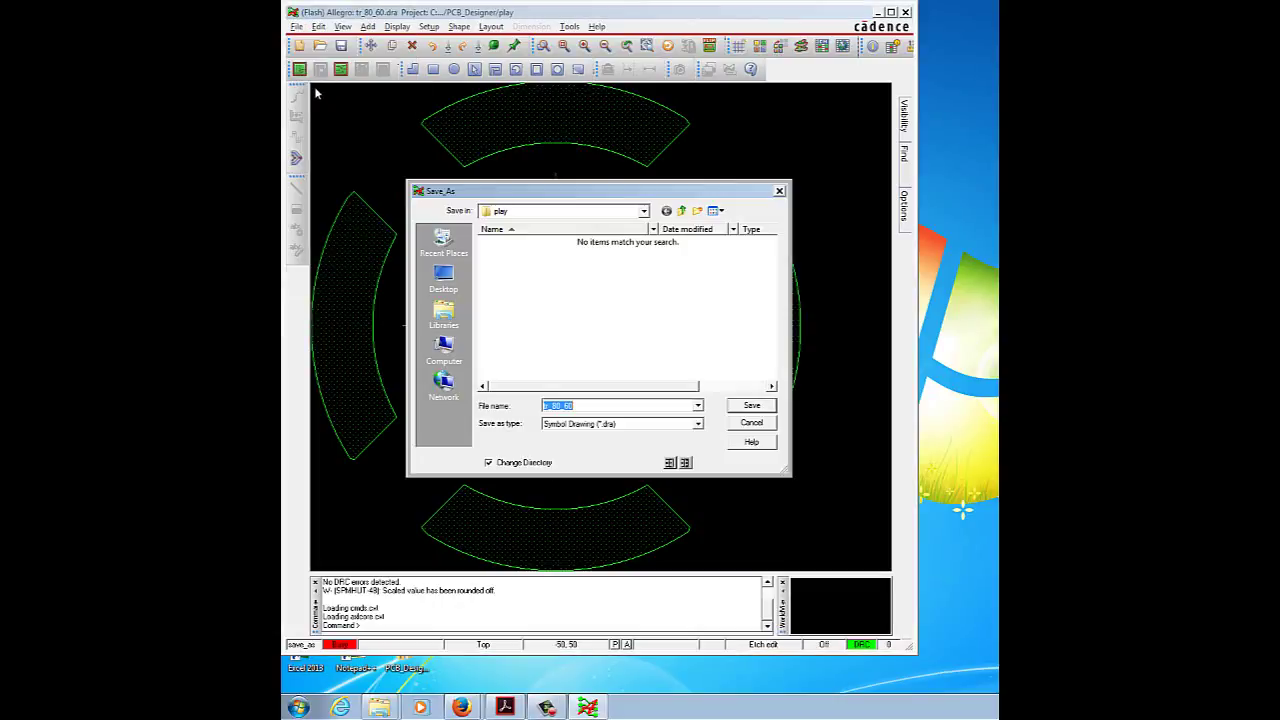
left_click(488, 462)
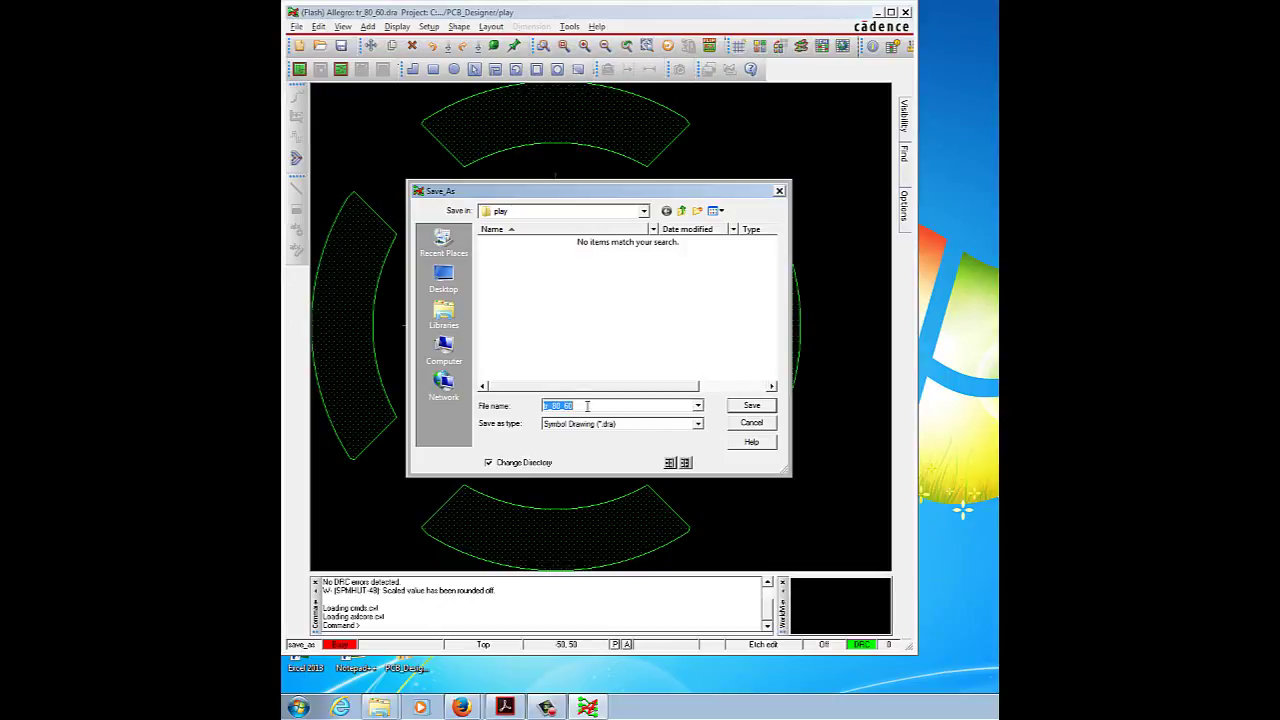
key("End")
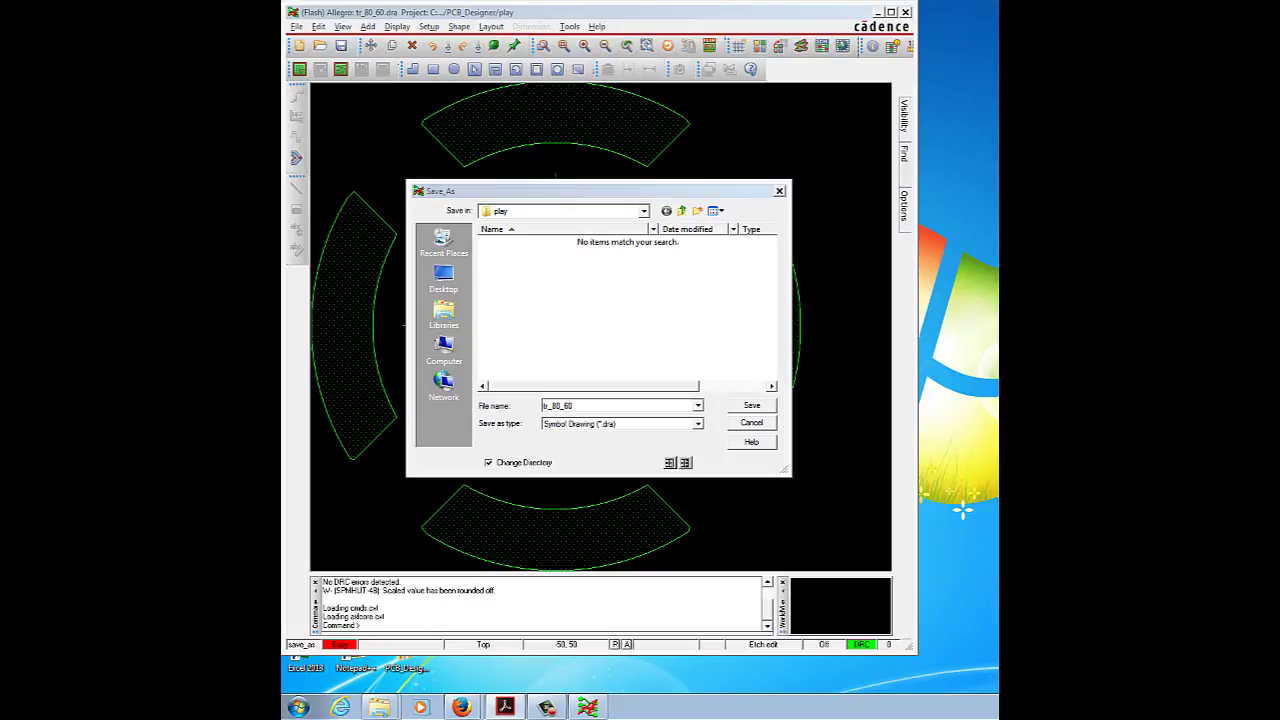
left_click(748, 408)
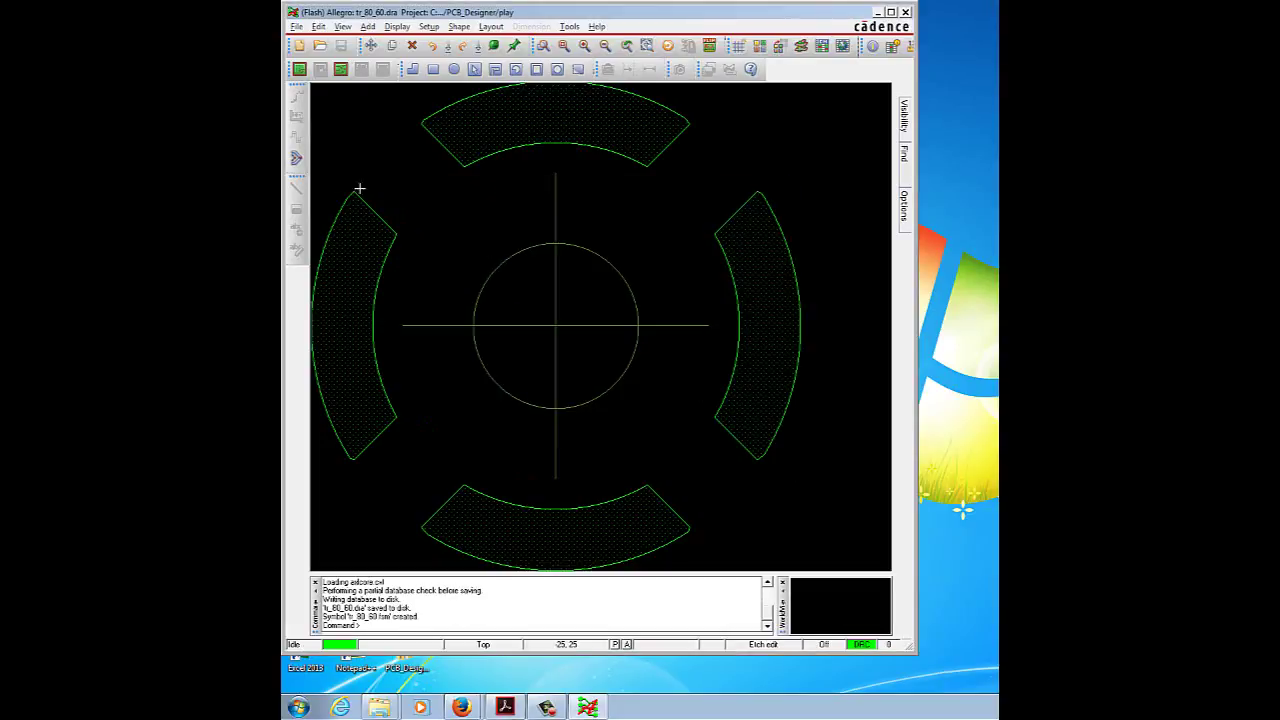
- Exit PCB Editor and open Pad Designer
left_click(297, 27)
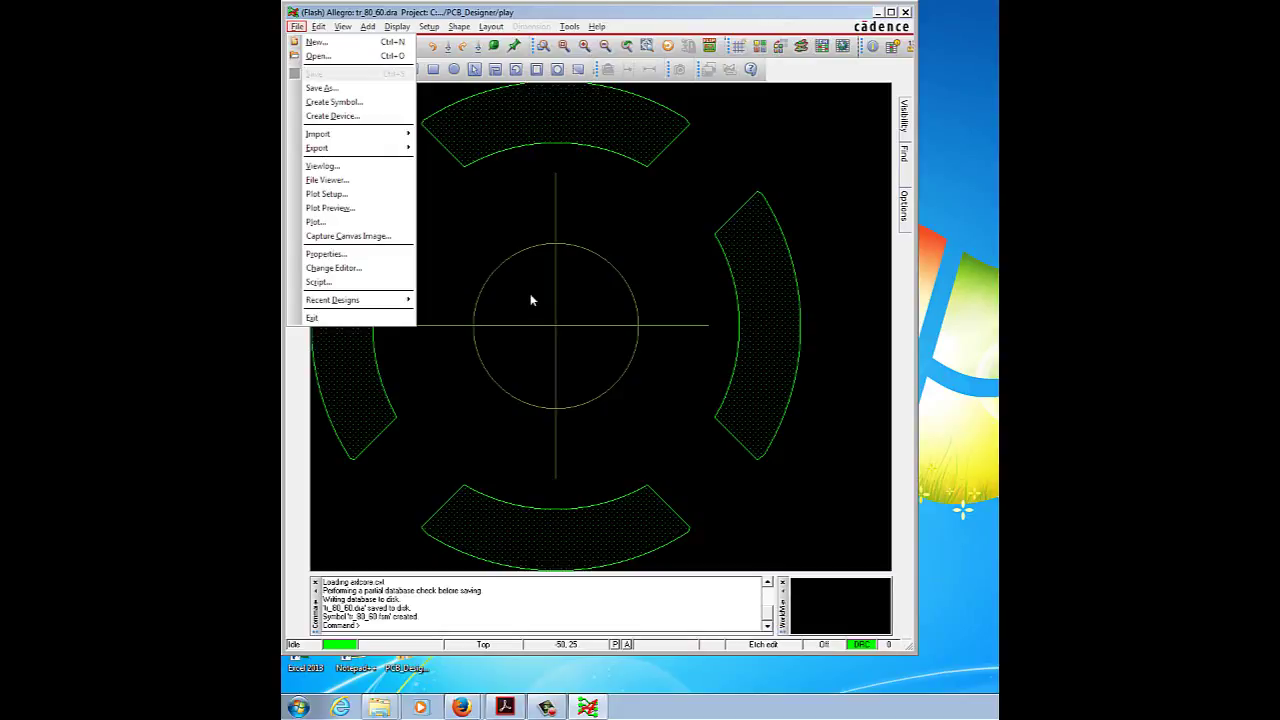
left_click(668, 22)
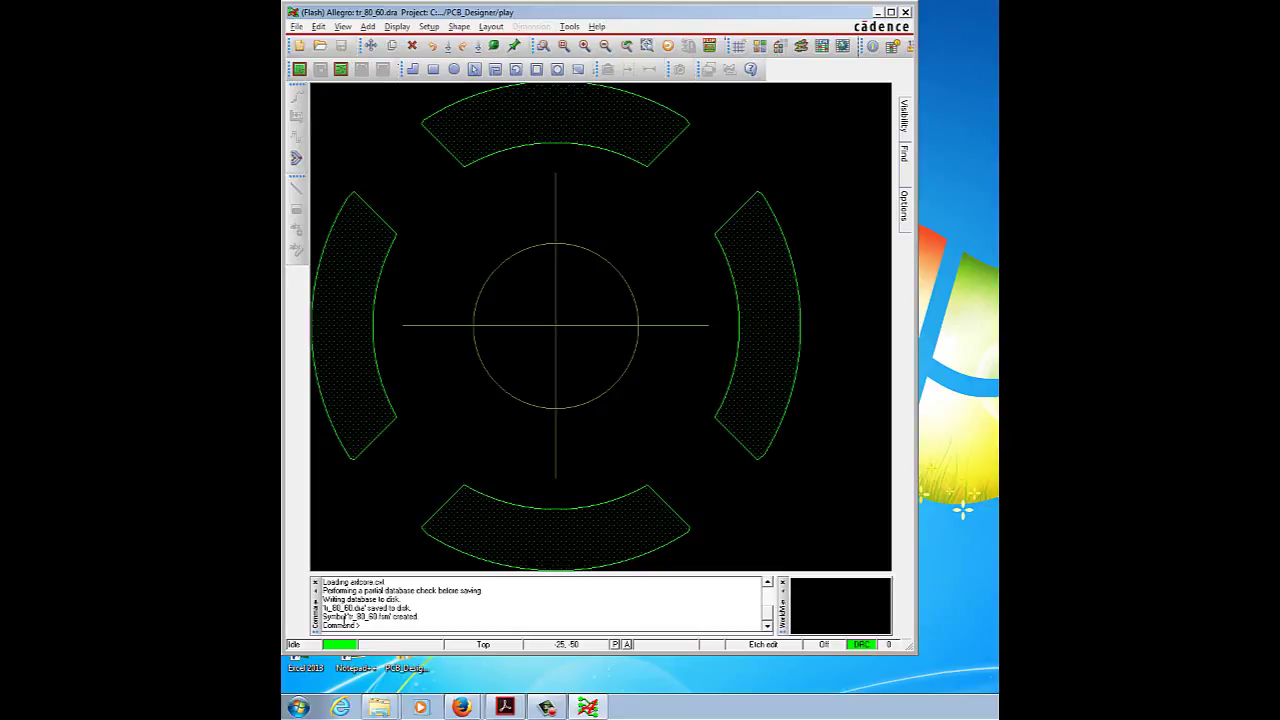
left_click(303, 31)
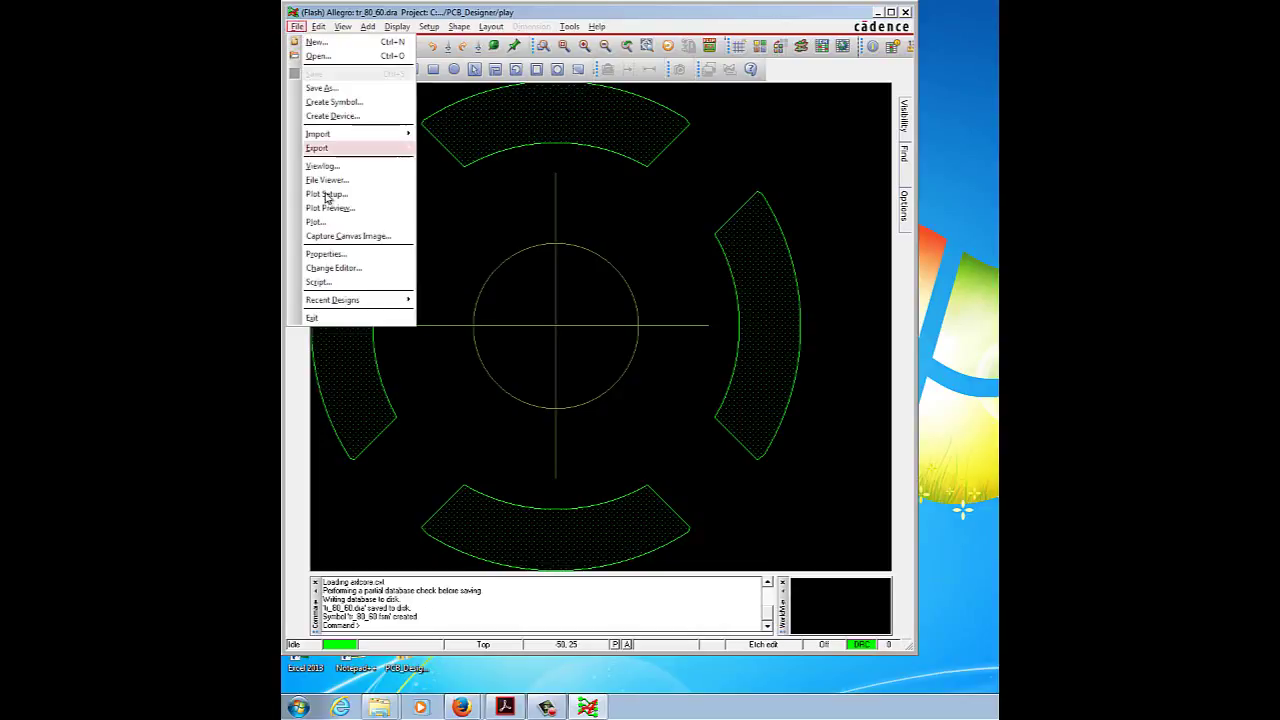
left_click(314, 318)
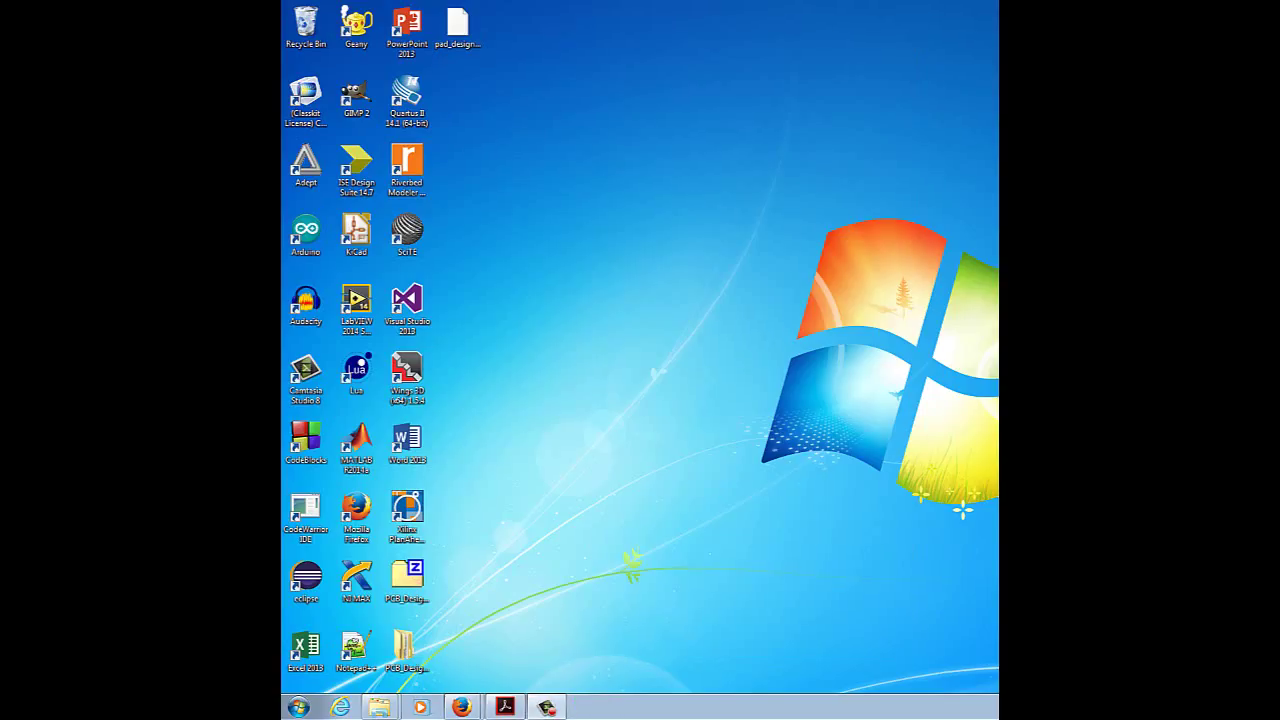
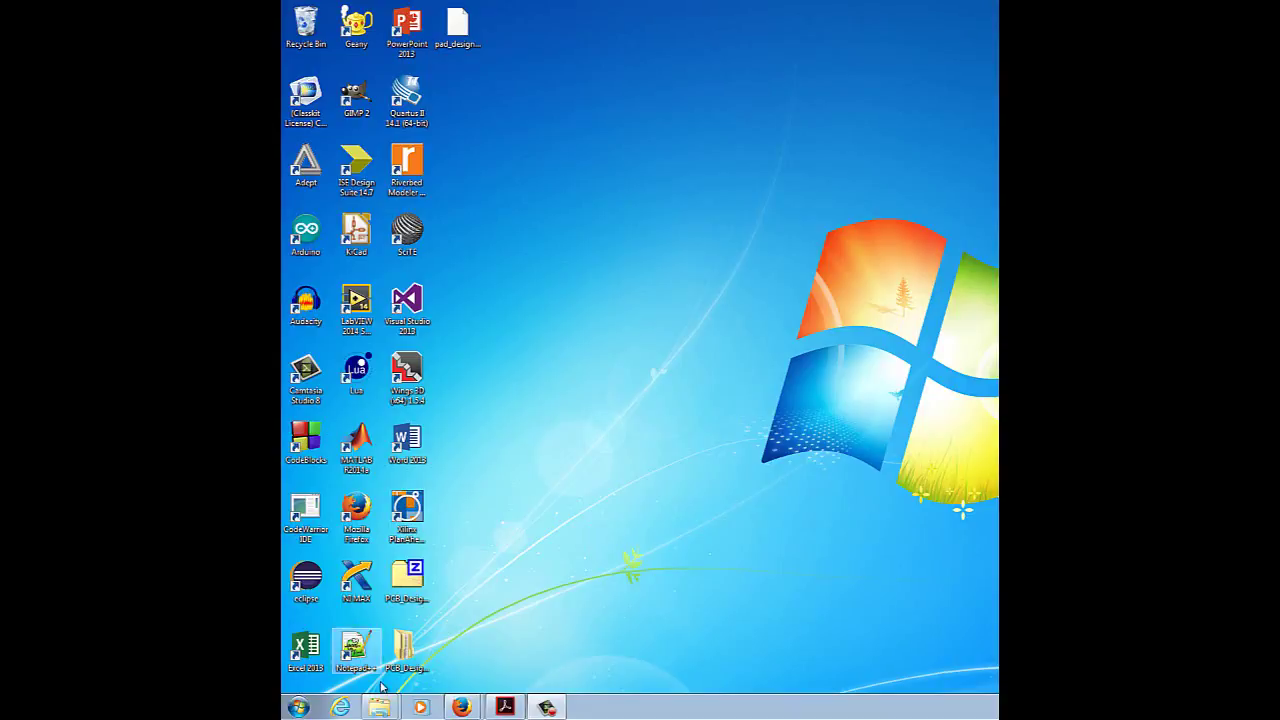
key("super")
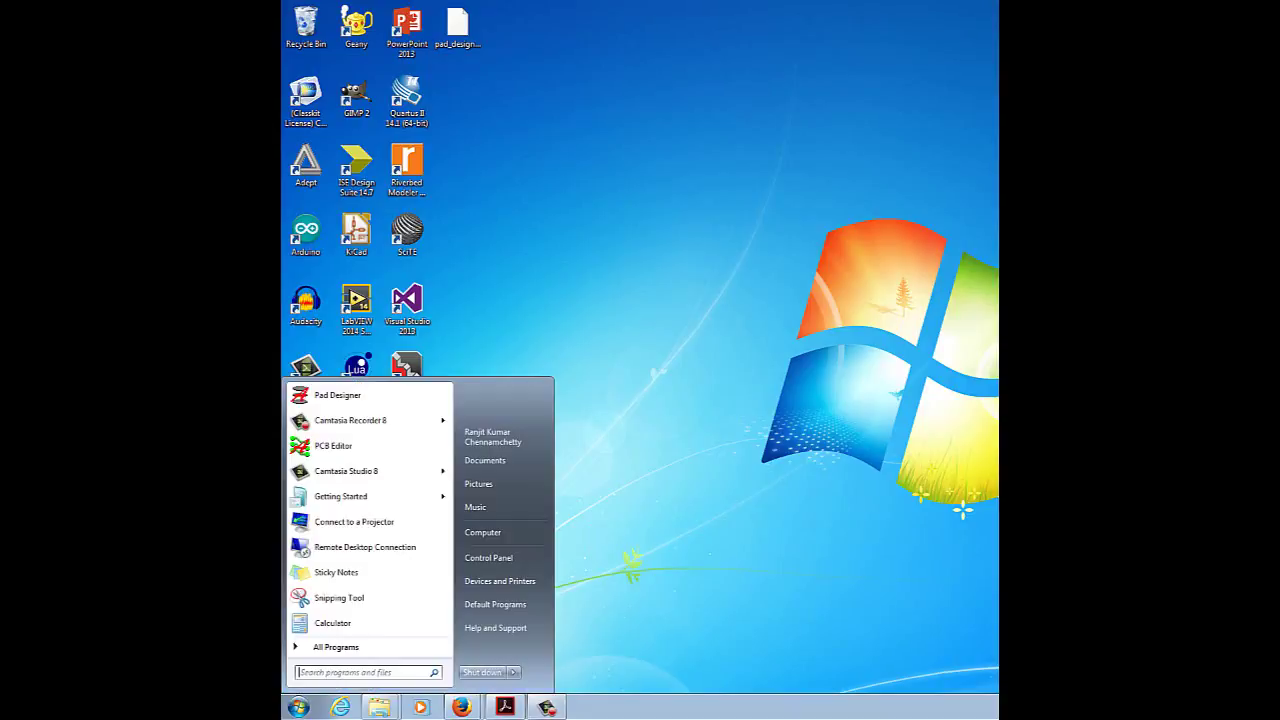
left_click(356, 398)
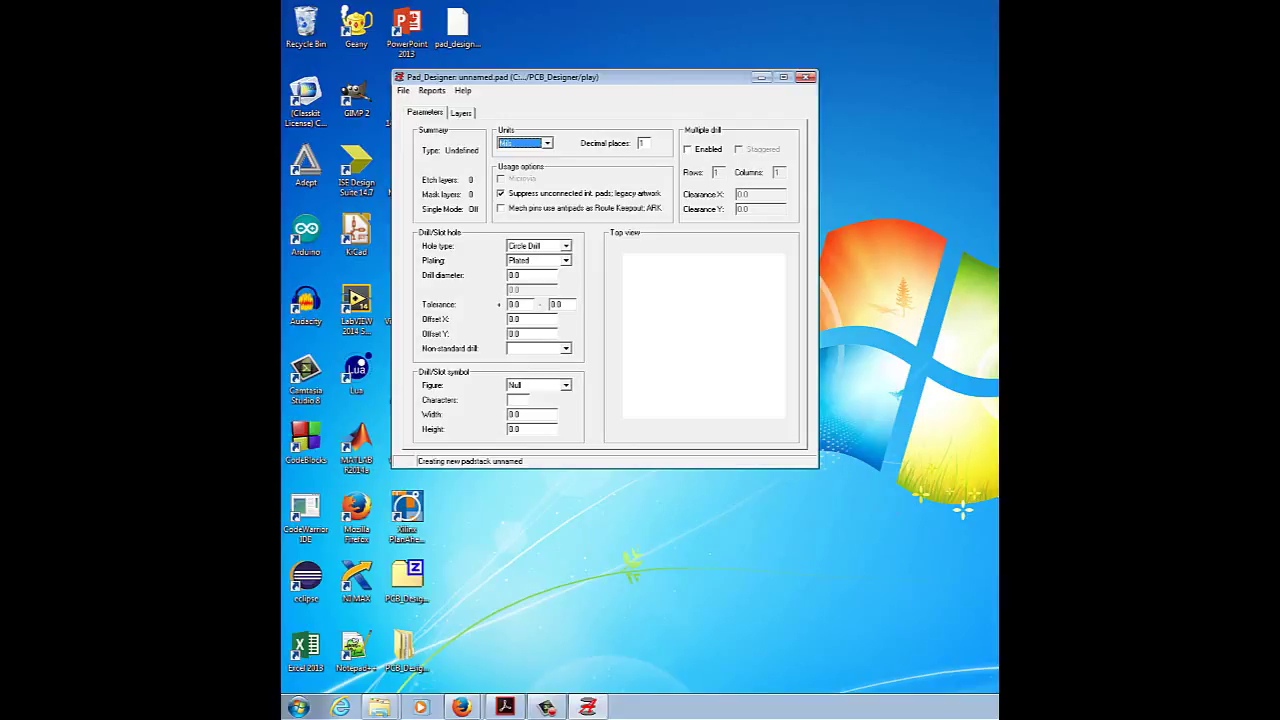
- Create a new padstack named 60c38d in the play folder
left_click(403, 90)
left_click(424, 106)
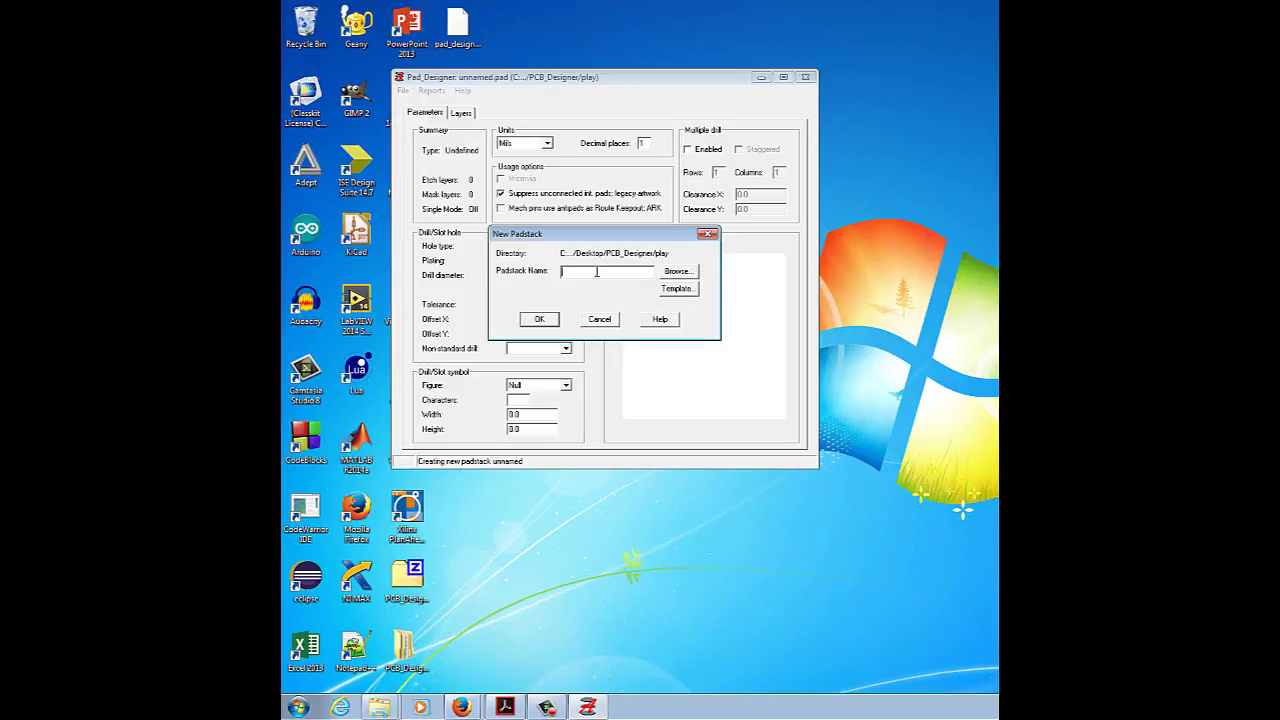
type("8L")
type("c38d")
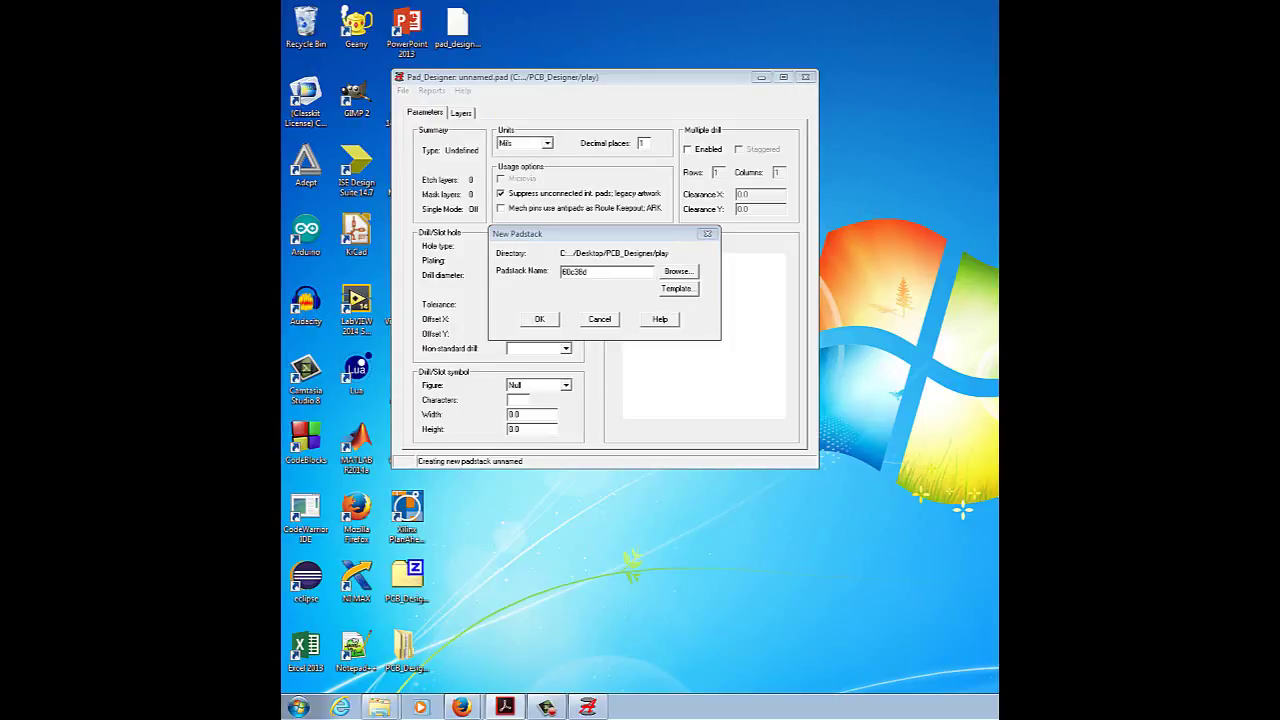
left_click(550, 320)
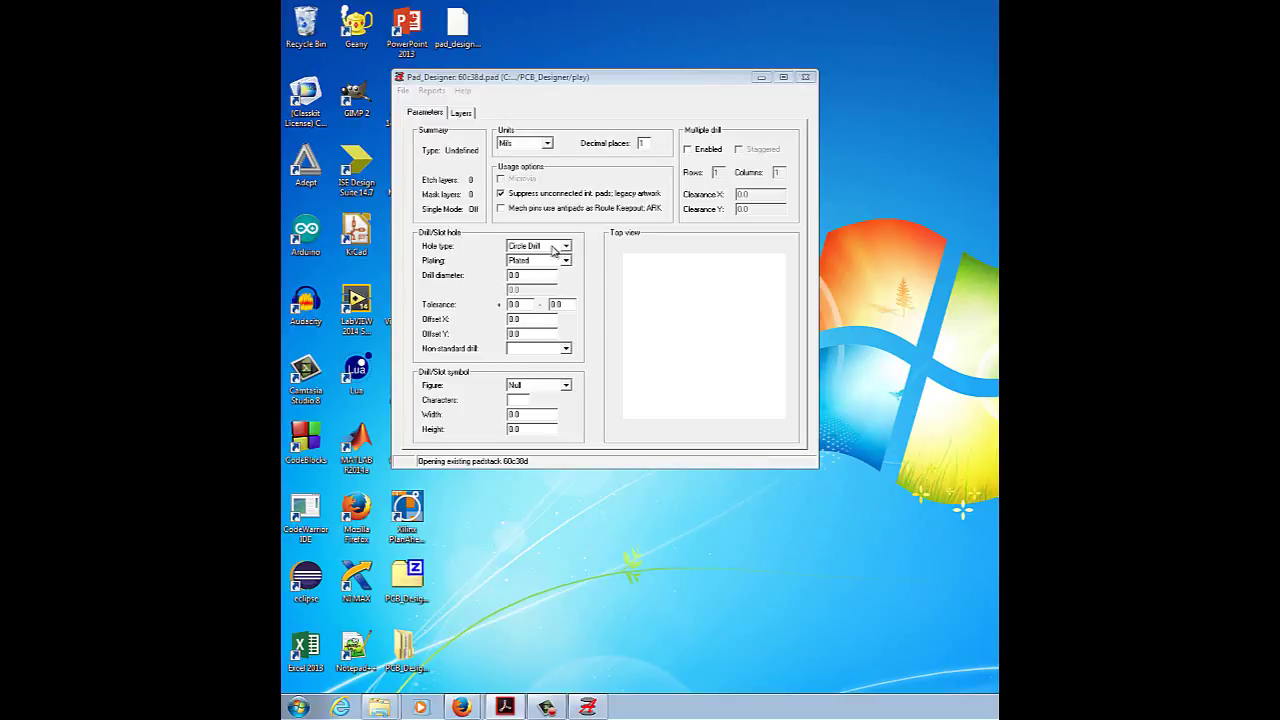
- Define the hole as a plated circle drill with a drill diameter of 38 mils
left_click(557, 247)
left_click(557, 247)
left_click(545, 262)
left_click(544, 263)
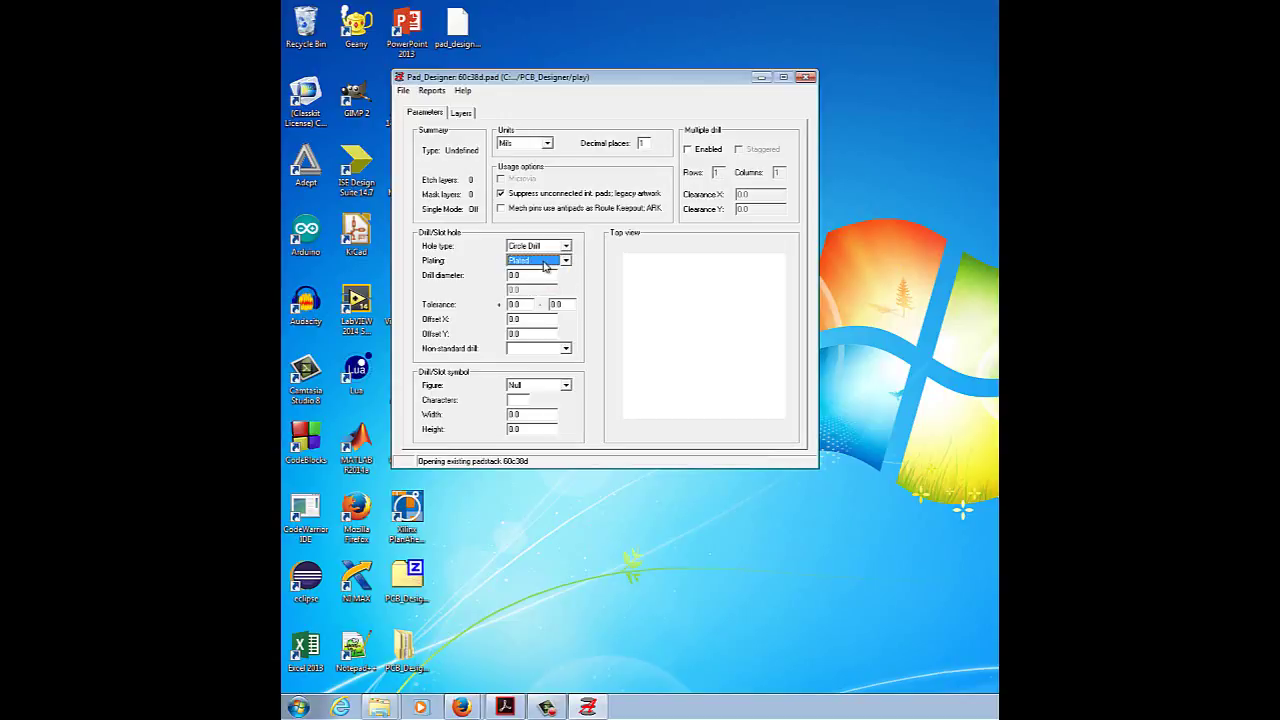
left_click(520, 275)
key("shift+Home")
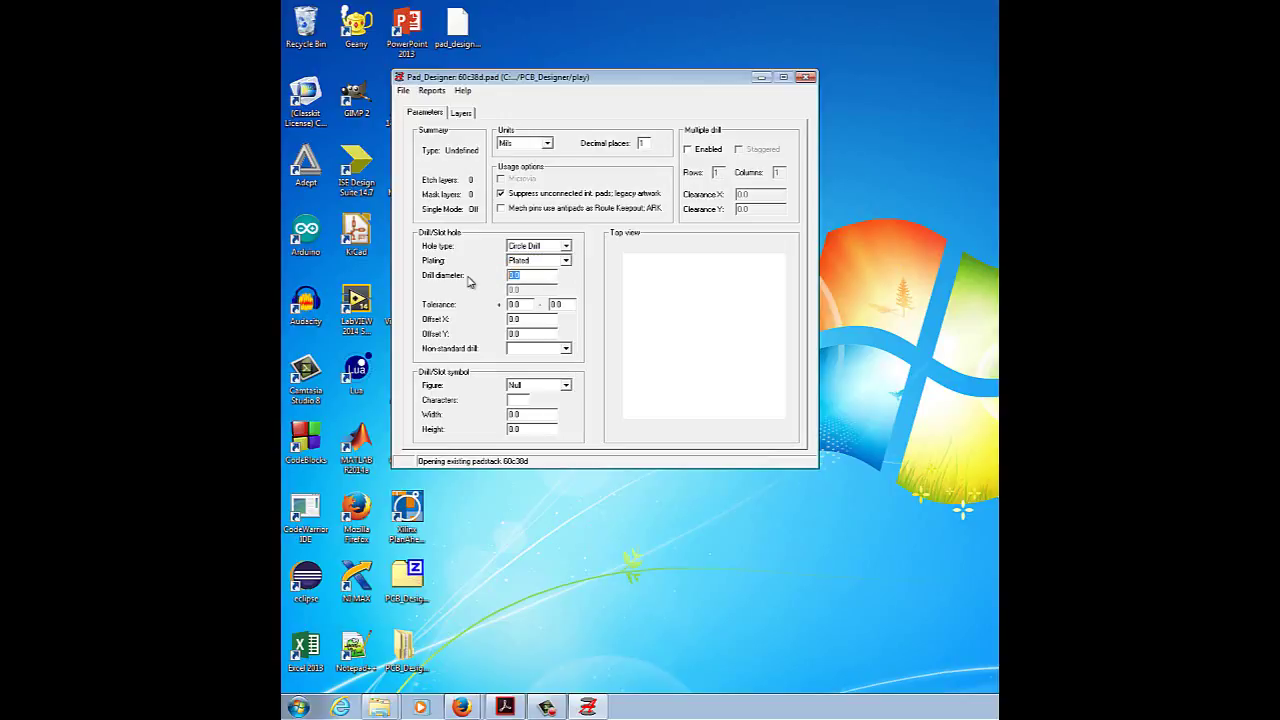
type("30")
left_click(521, 304)
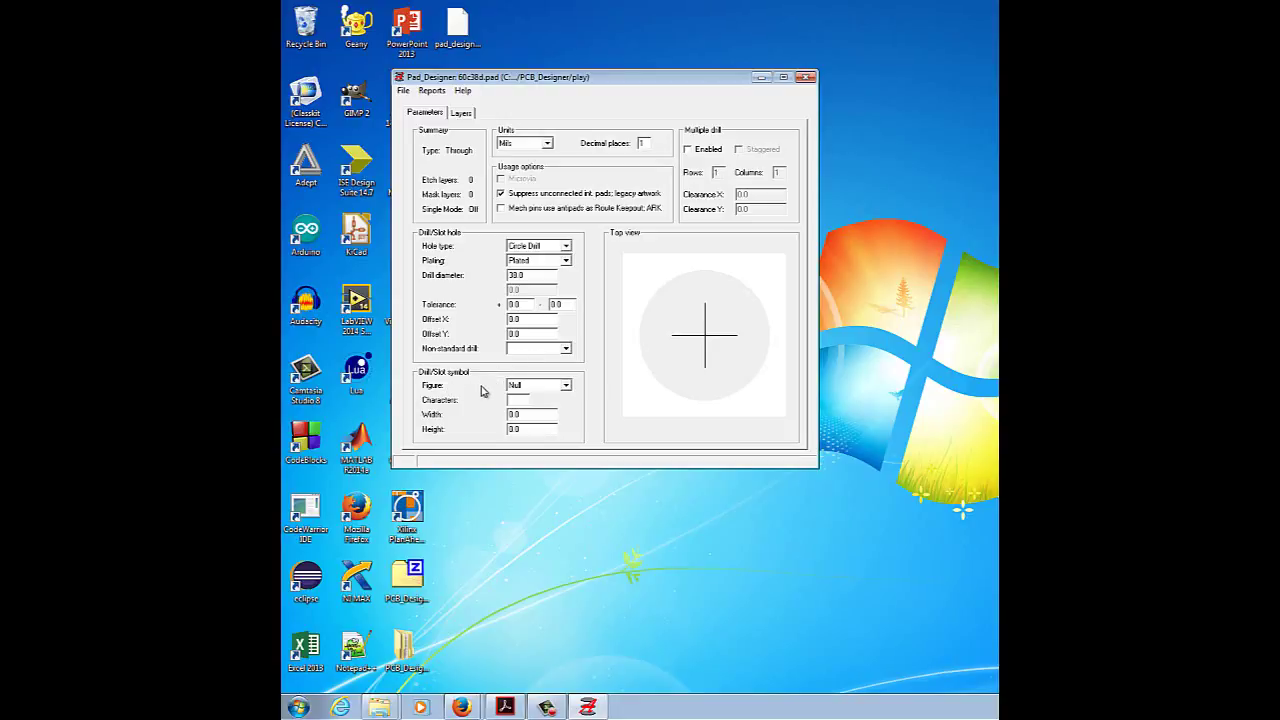
- Define the drill symbol as a Circle figure with character A, width 60 and height 60
left_click(528, 391)
left_click(524, 412)
left_click(522, 400)
type("A")
double_click(536, 419)
type("60")
left_click(547, 427)
double_click(538, 430)
type("60.0")
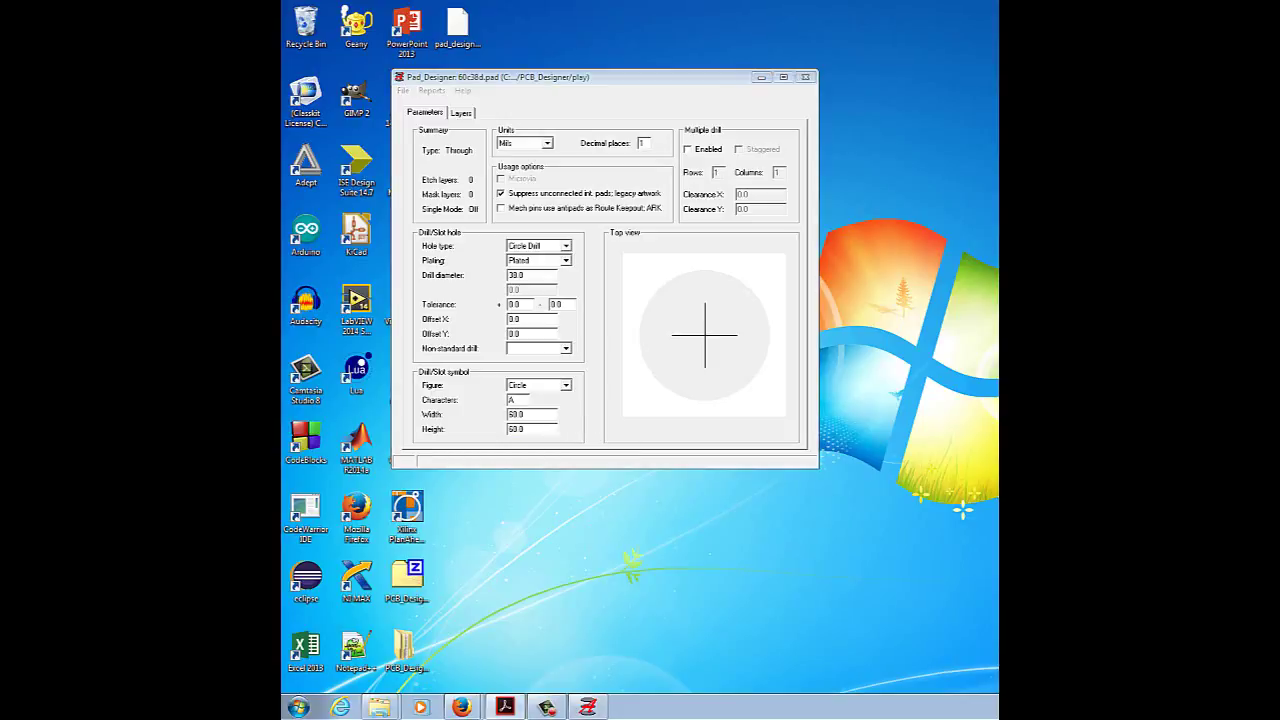
- Set the BEGIN LAYER regular pad to Circle geometry with a width and height of 60
left_click(459, 113)
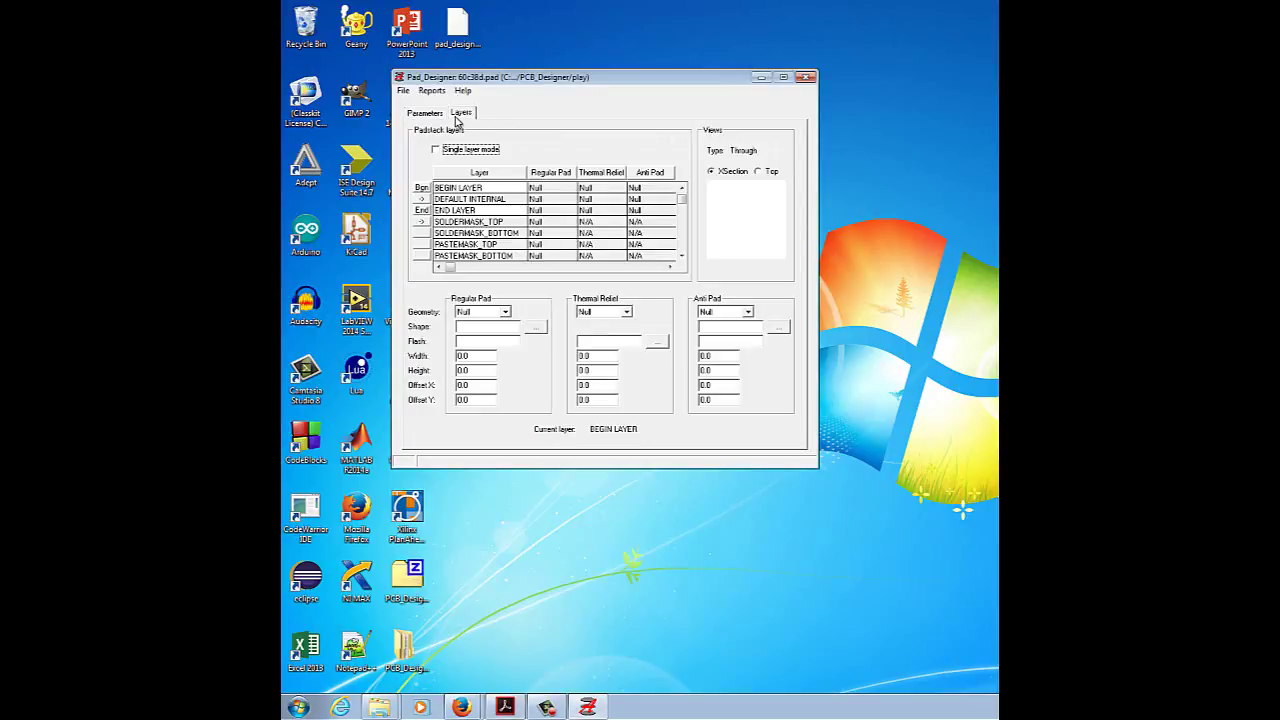
left_click(421, 190)
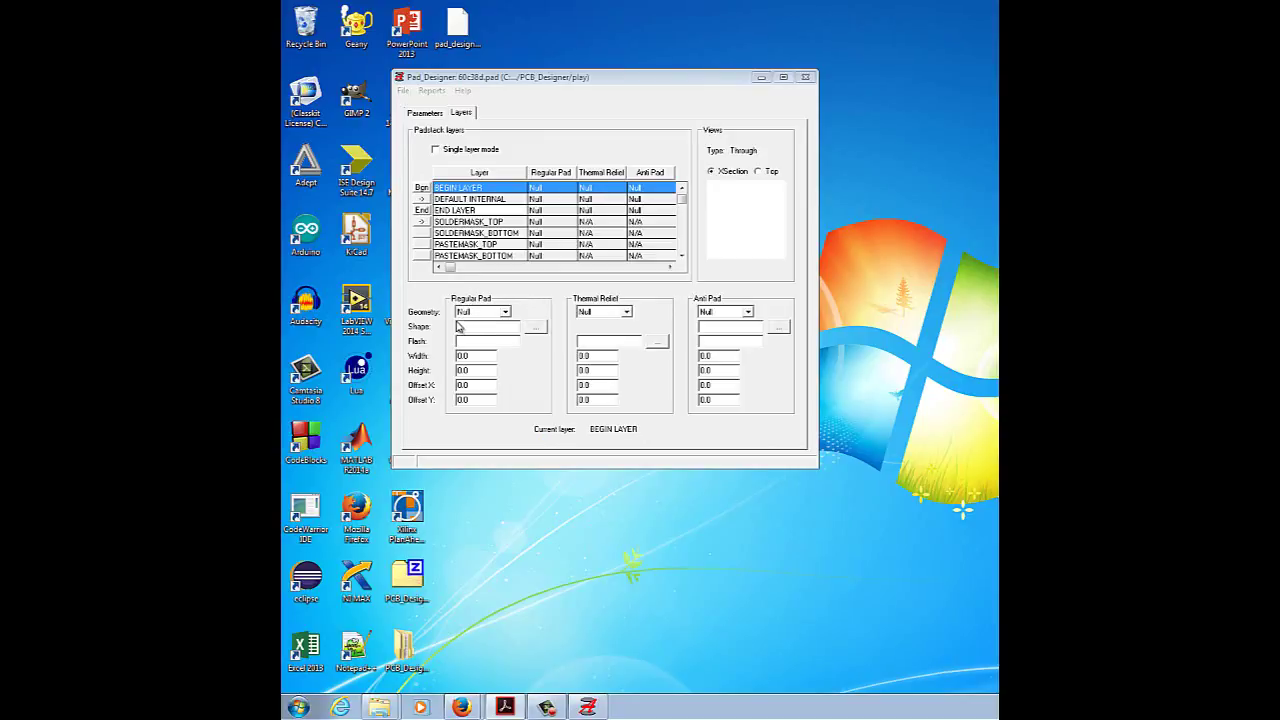
left_click(483, 313)
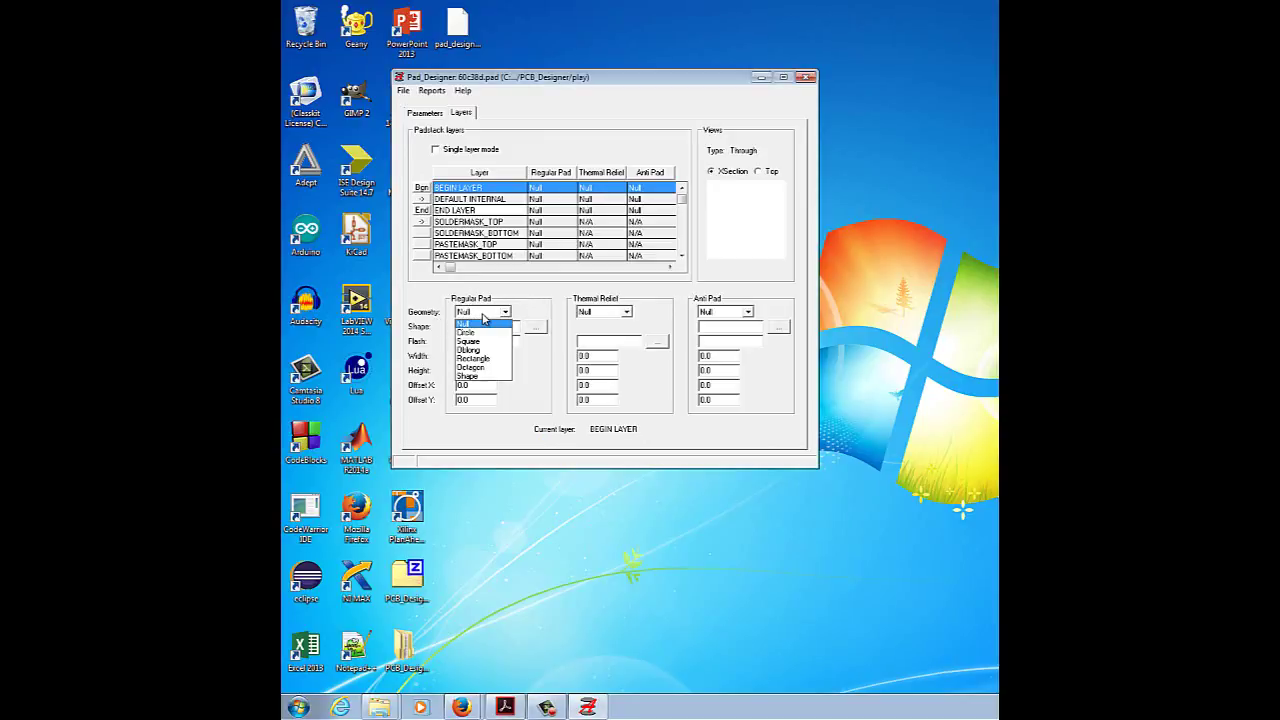
left_click(478, 336)
double_click(477, 355)
type("60")
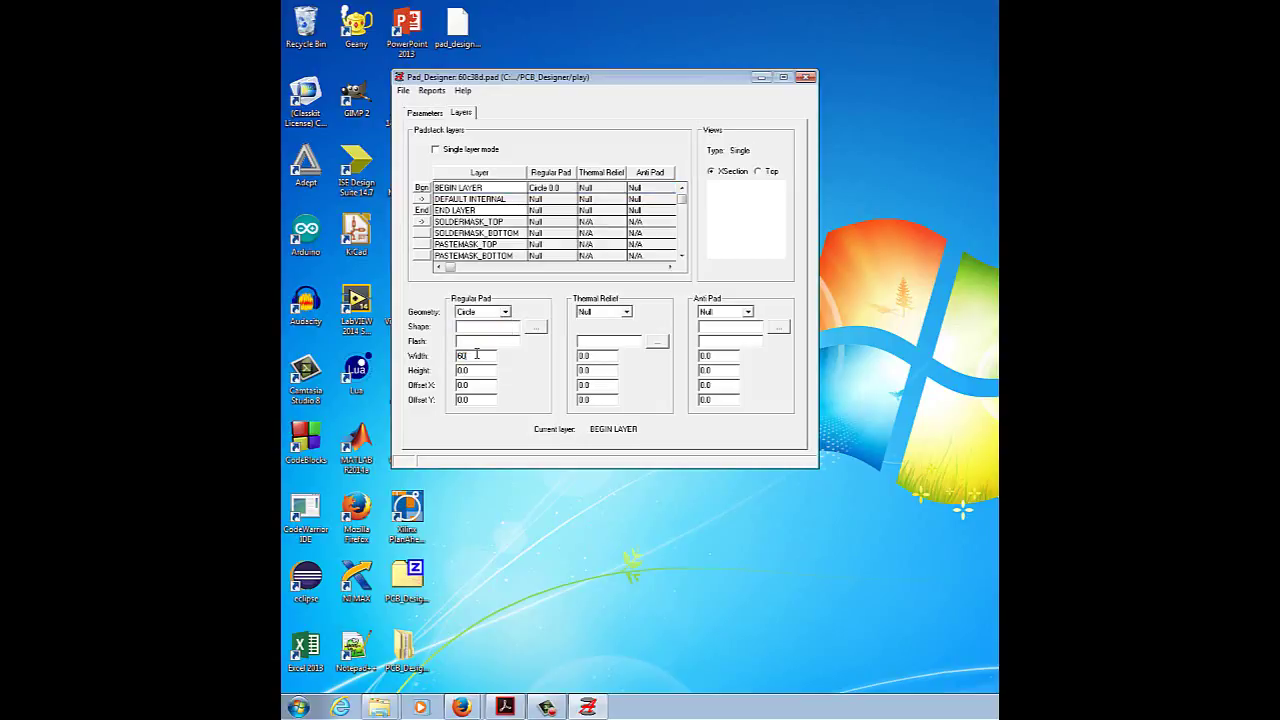
left_click(491, 370)
double_click(491, 370)
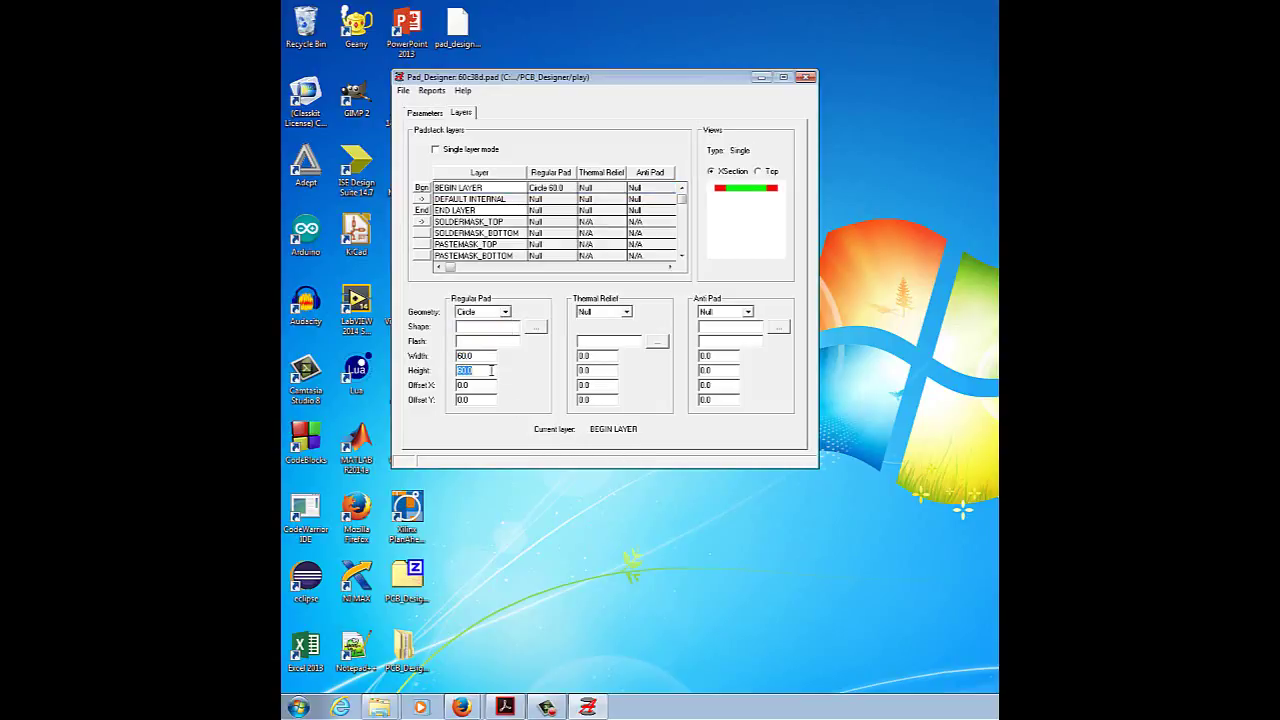
- Set the BEGIN LAYER thermal relief to Circle geometry with a width and height of 80
left_click(622, 312)
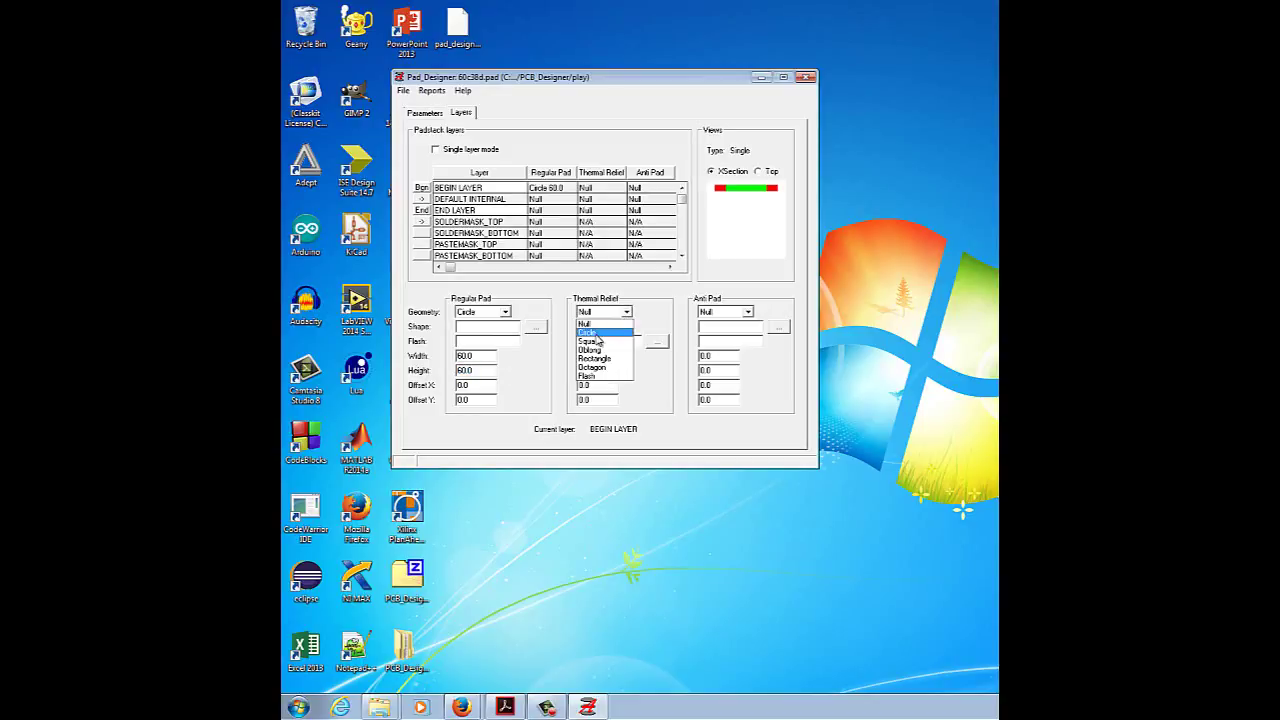
left_click(596, 334)
double_click(597, 355)
type("80")
key("Tab")
- Set the BEGIN LAYER anti pad to Circle geometry with a width and height of 80
left_click(722, 313)
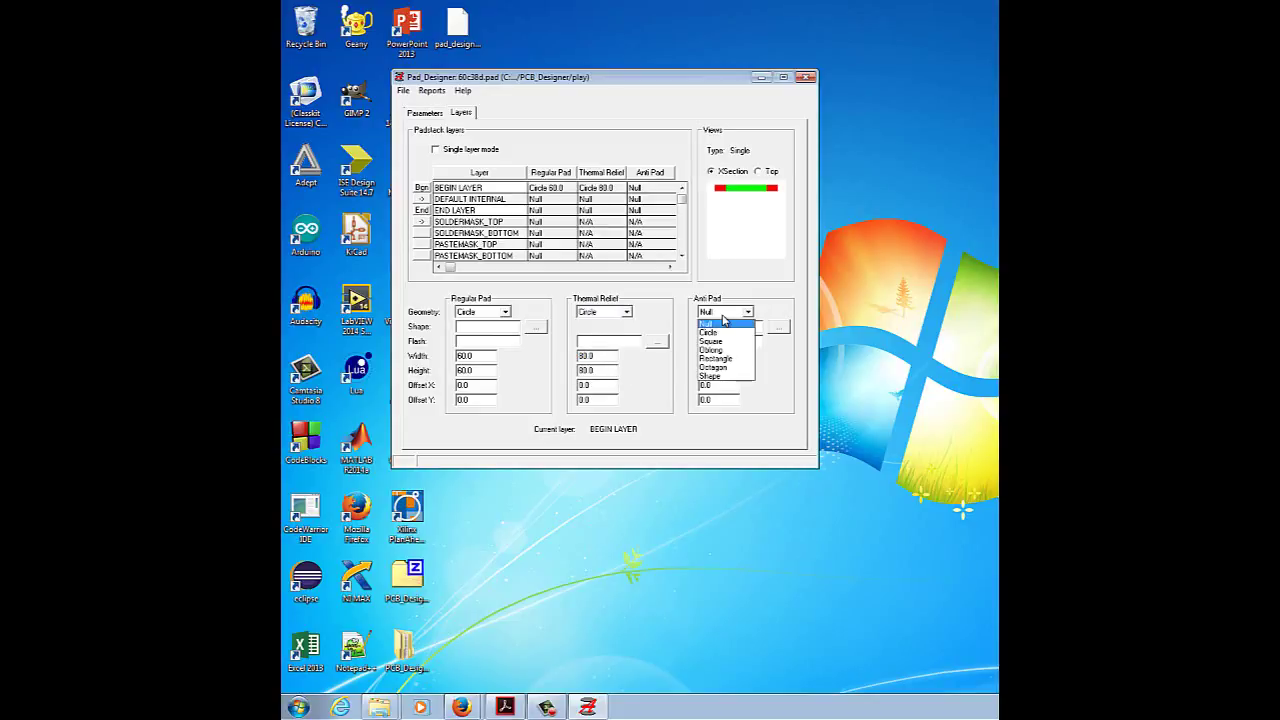
left_click(713, 333)
left_click(715, 355)
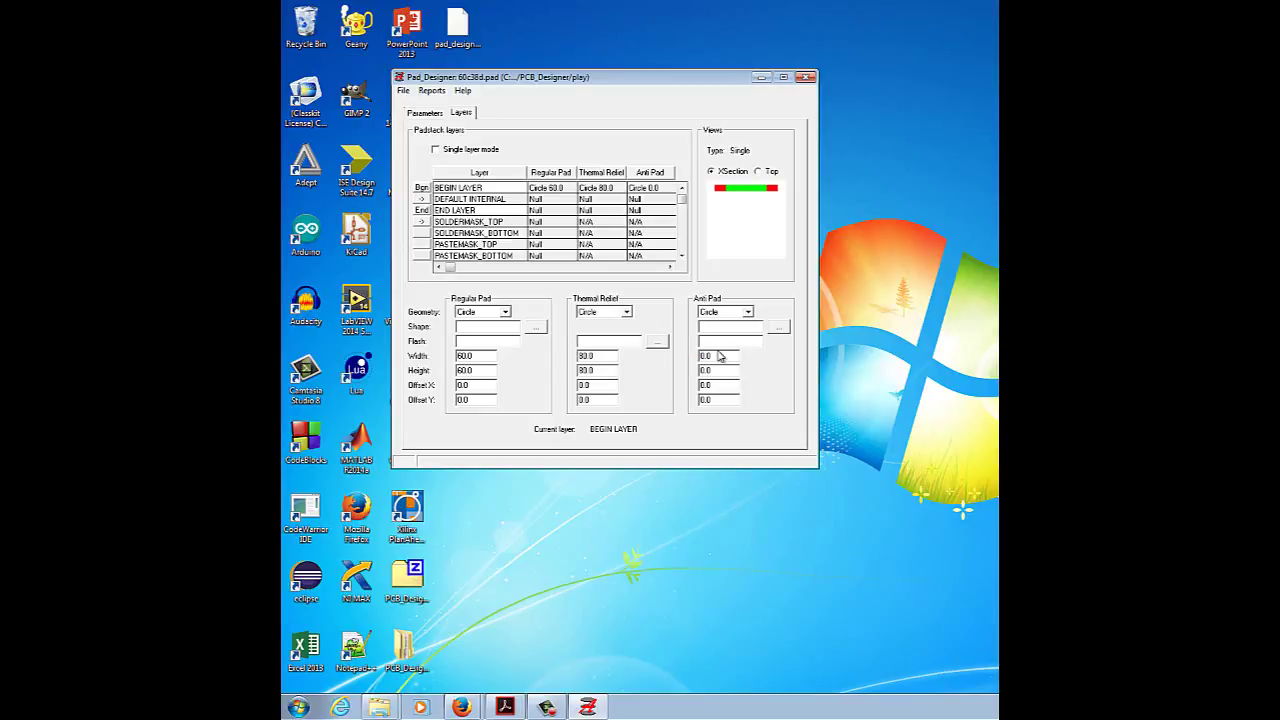
double_click(716, 355)
type("80")
double_click(727, 370)
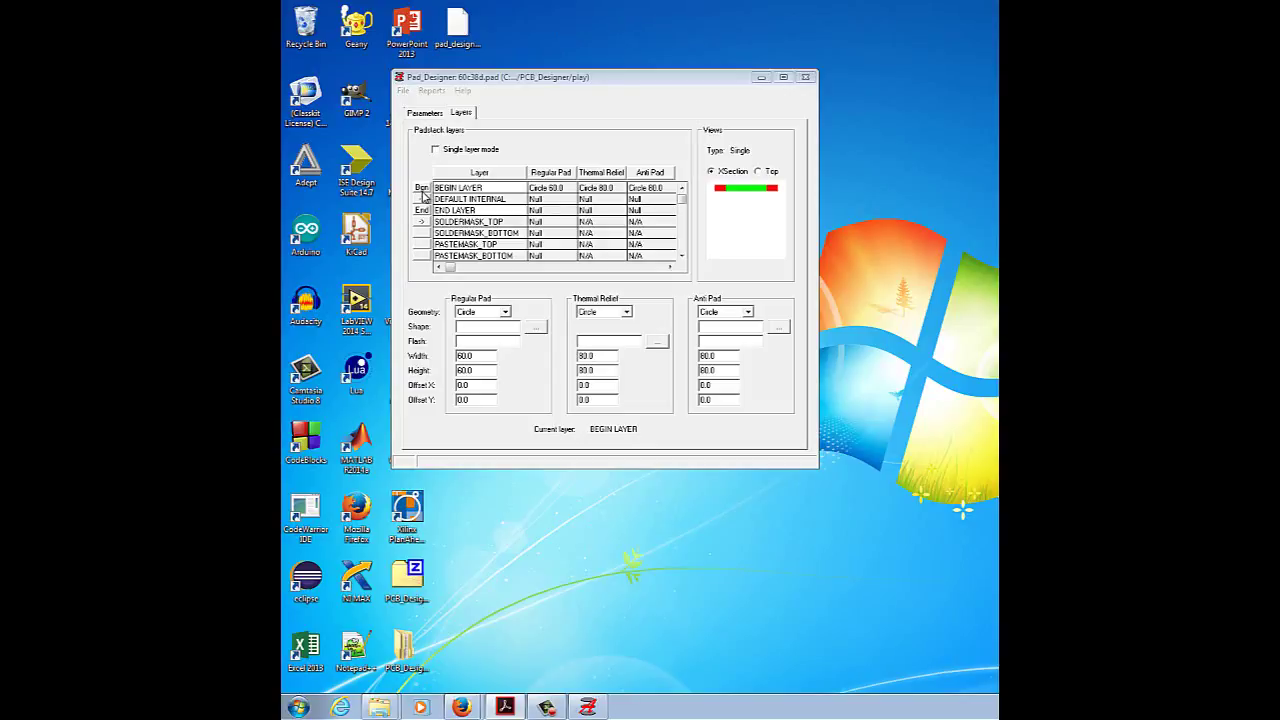
- Copy the BEGIN LAYER regular pad, thermal relief and antipad definitions to all regular layers
left_click(422, 195)
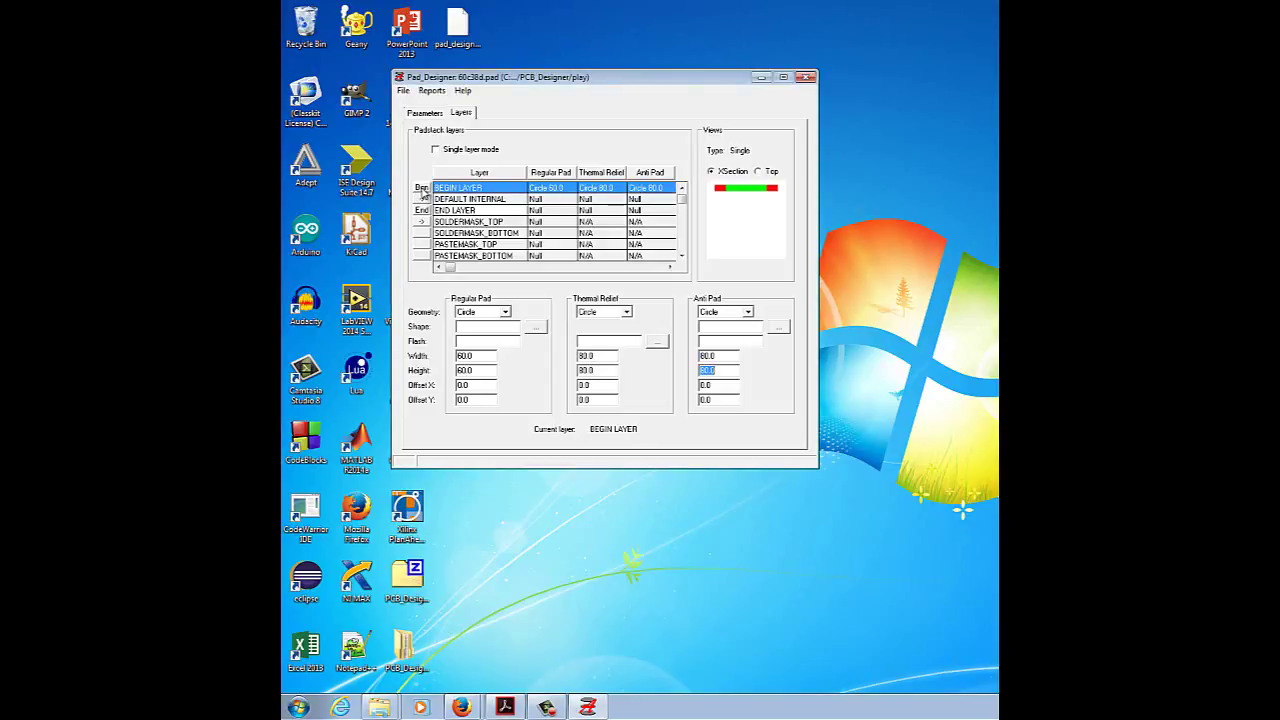
right_click(423, 193)
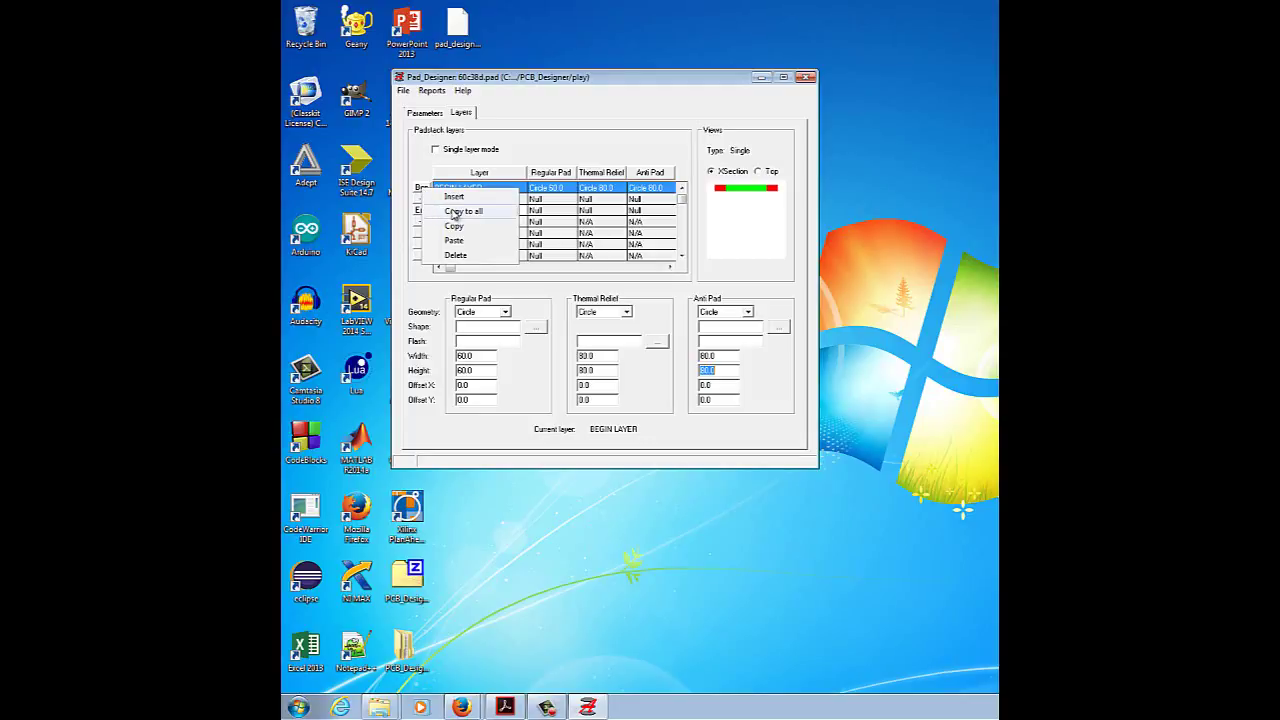
left_click(464, 214)
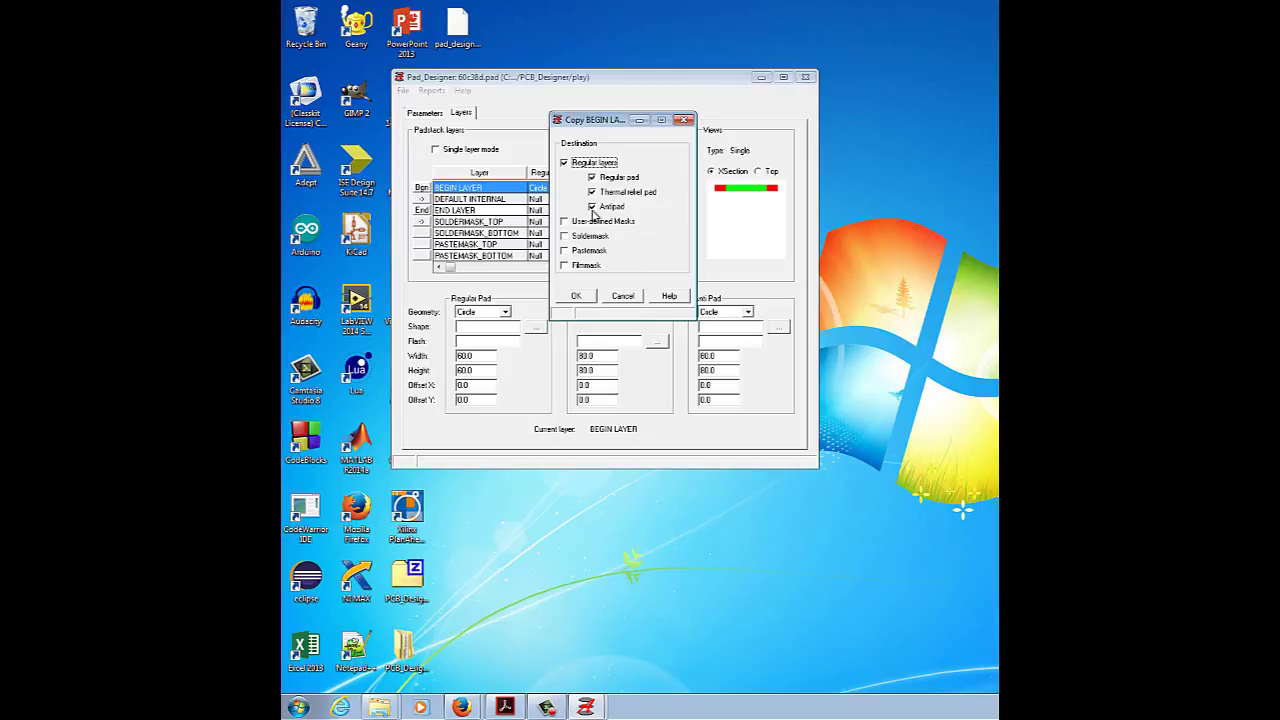
left_click(583, 298)
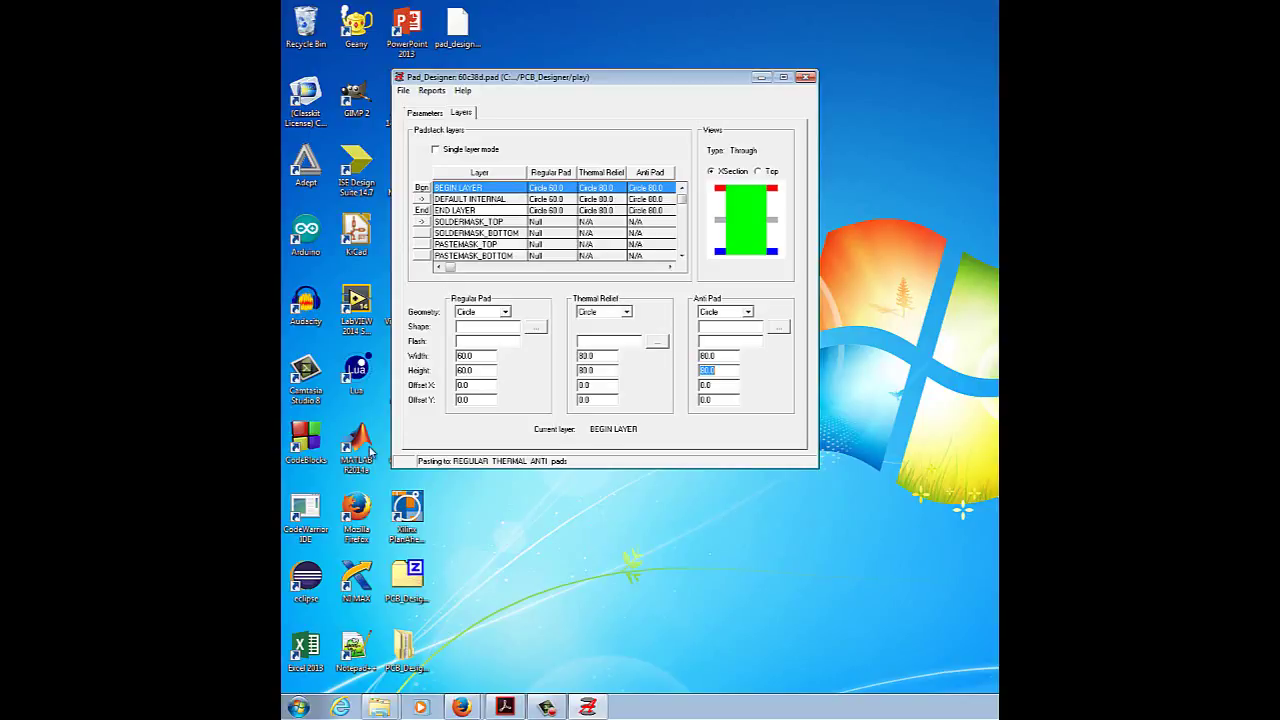
left_click(680, 486)
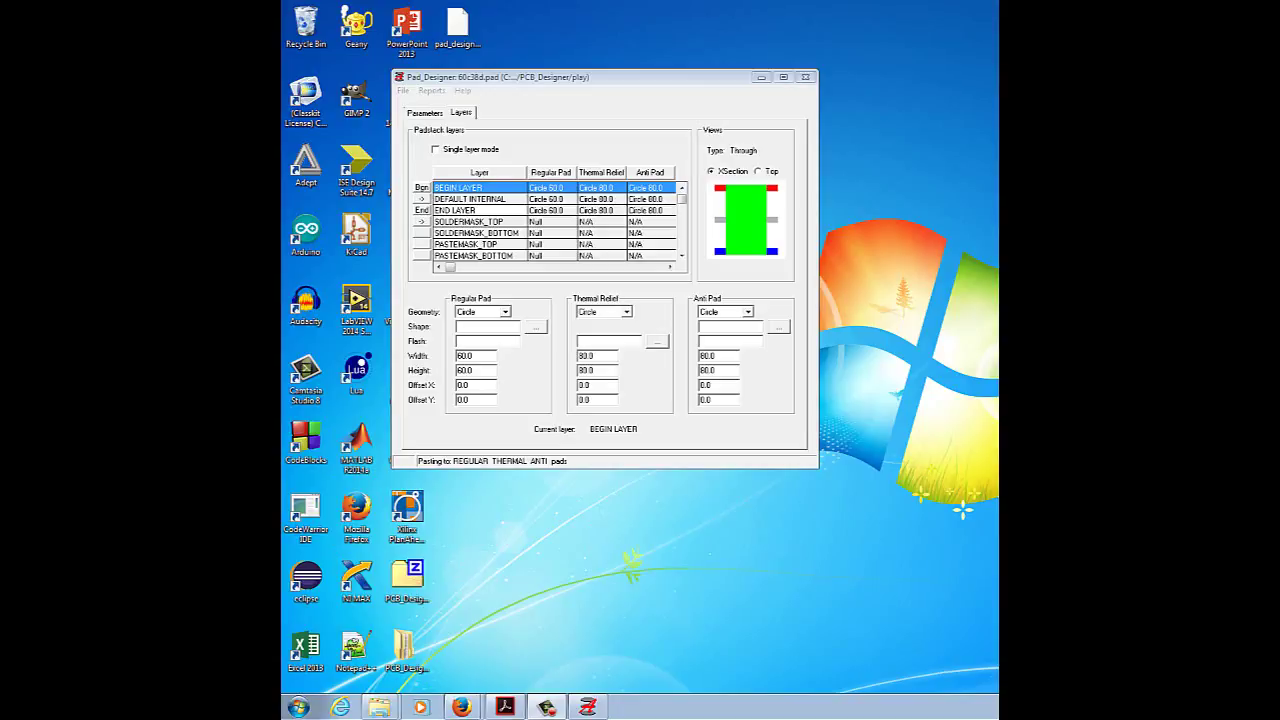
- Change the DEFAULT INTERNAL thermal relief geometry to Flash and assign the flash symbol Tr_80_60
left_click(421, 200)
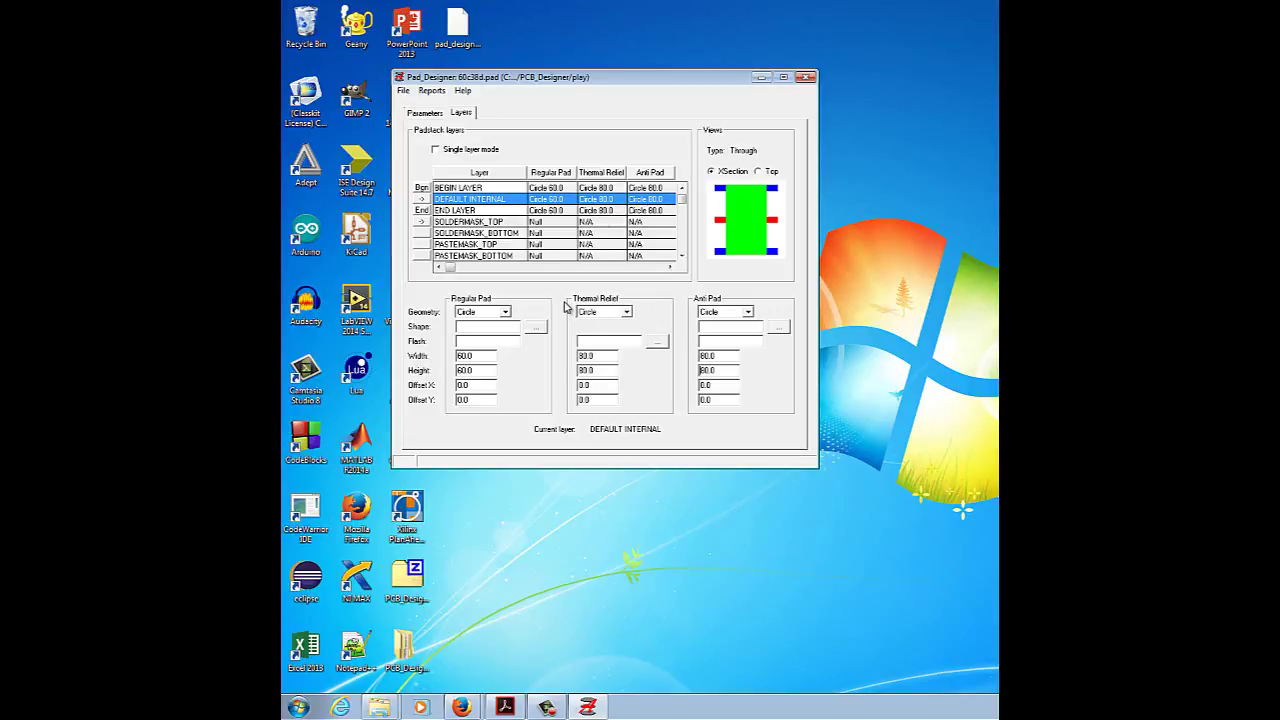
left_click(609, 318)
left_click(610, 370)
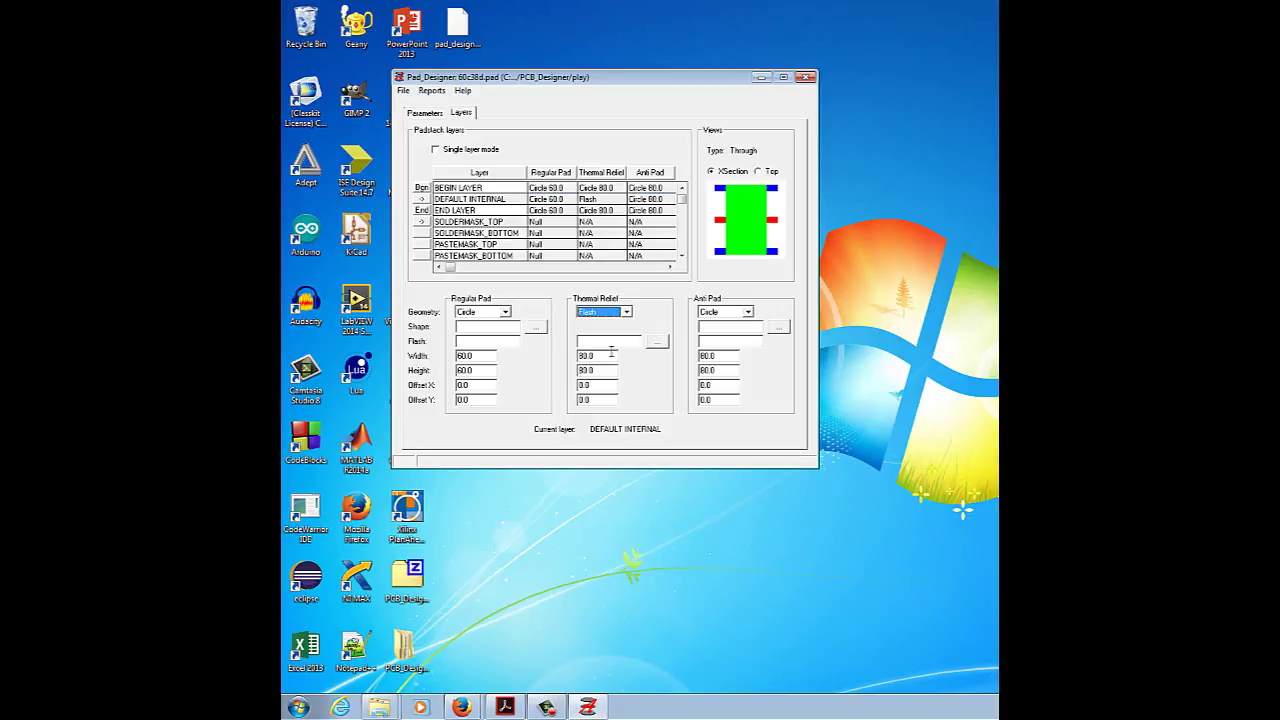
left_click(658, 345)
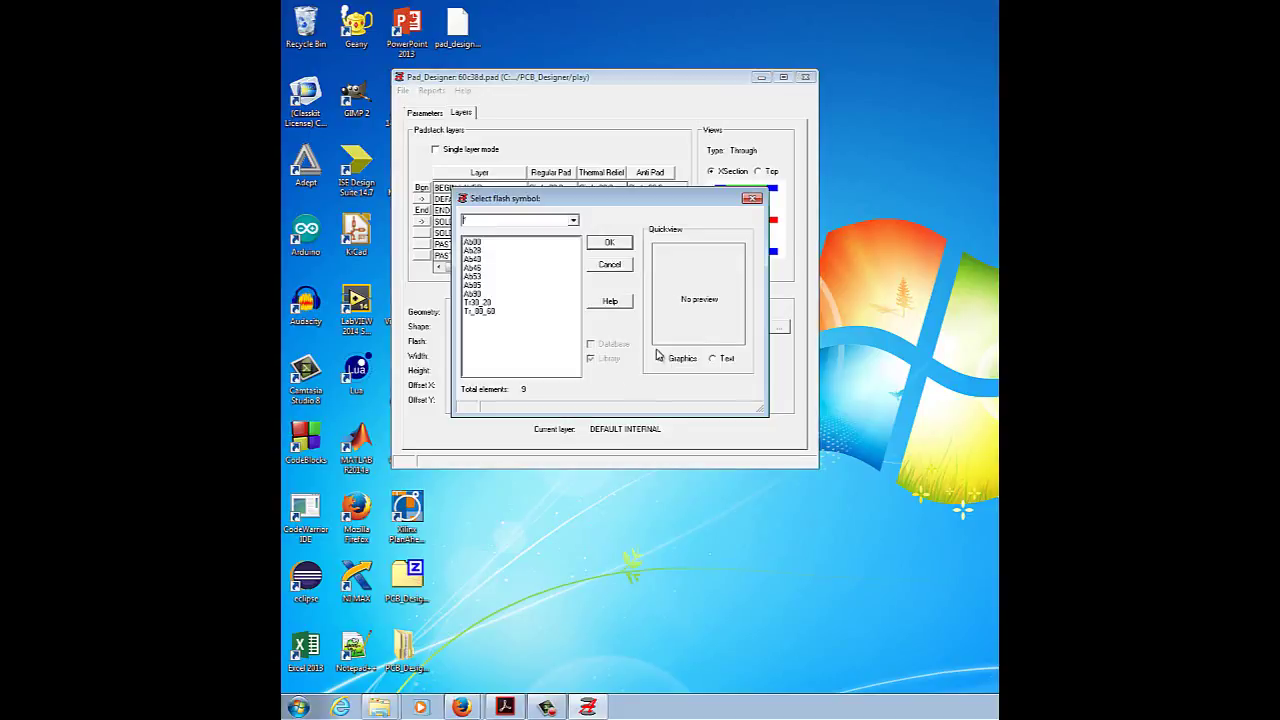
left_click(490, 313)
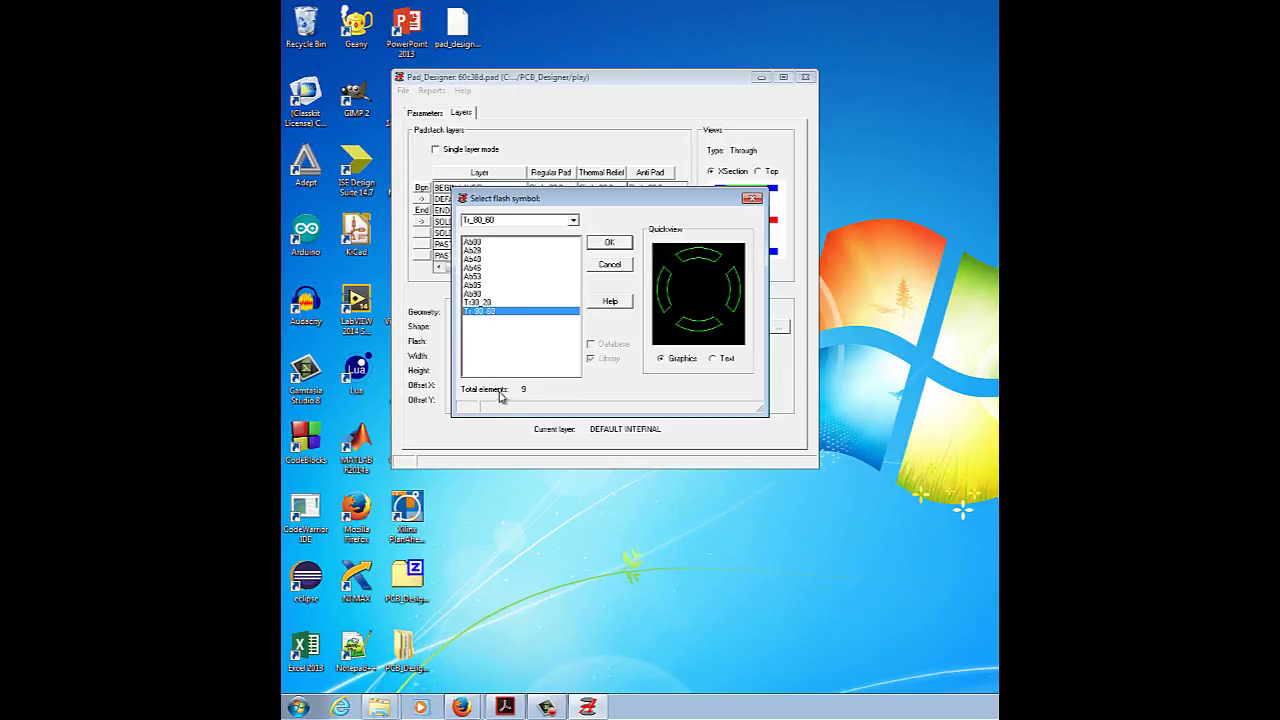
left_click(610, 244)
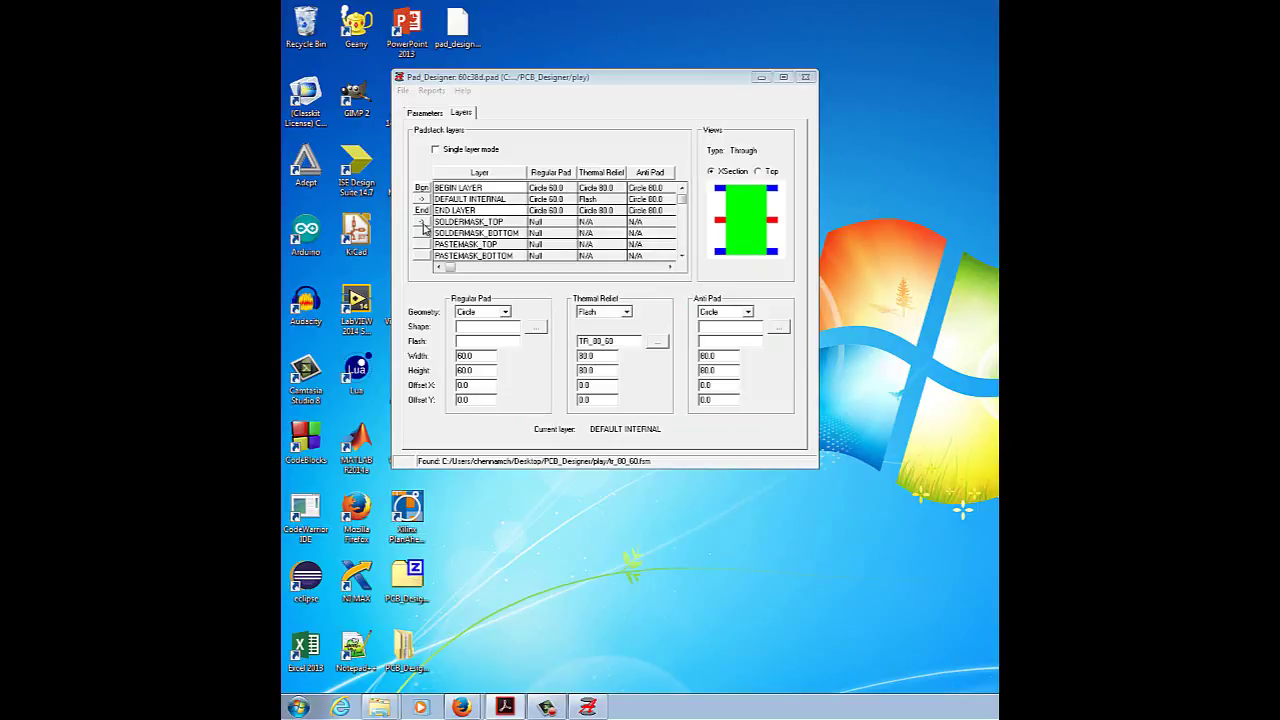
- Set the SOLDERMASK_TOP regular pad to Circle geometry with a width and height of 70
left_click(424, 222)
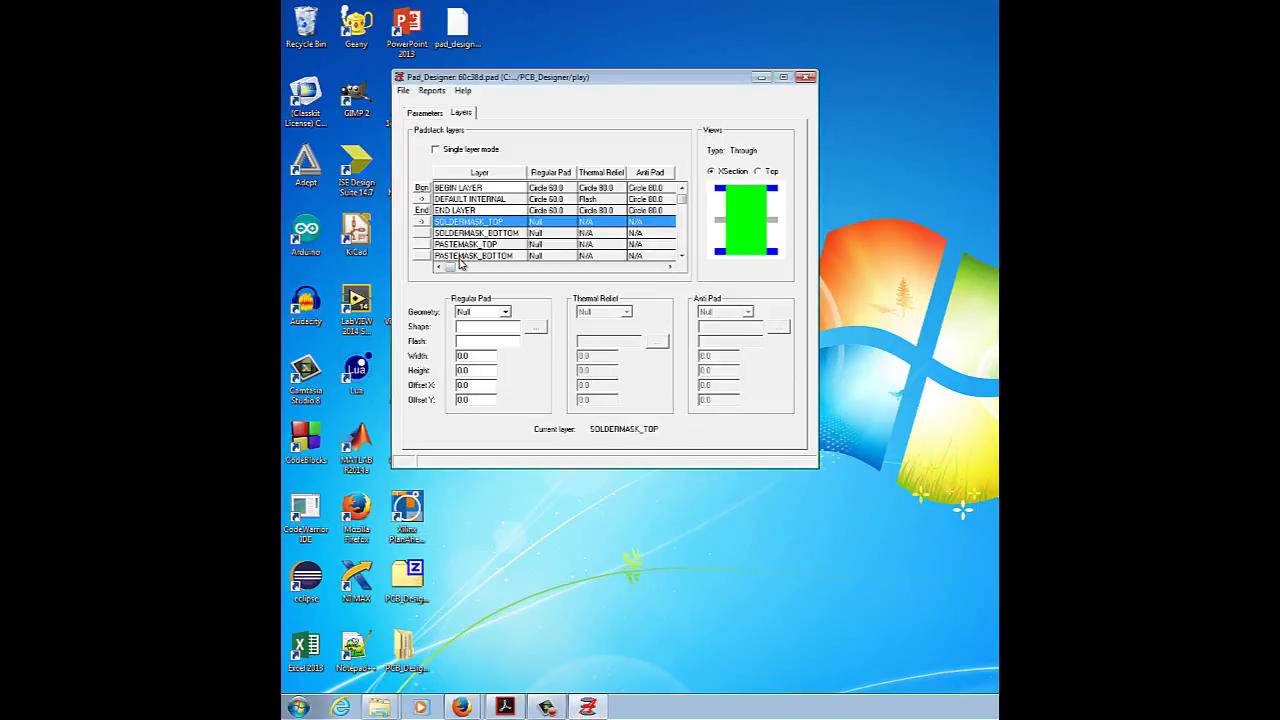
left_click(503, 312)
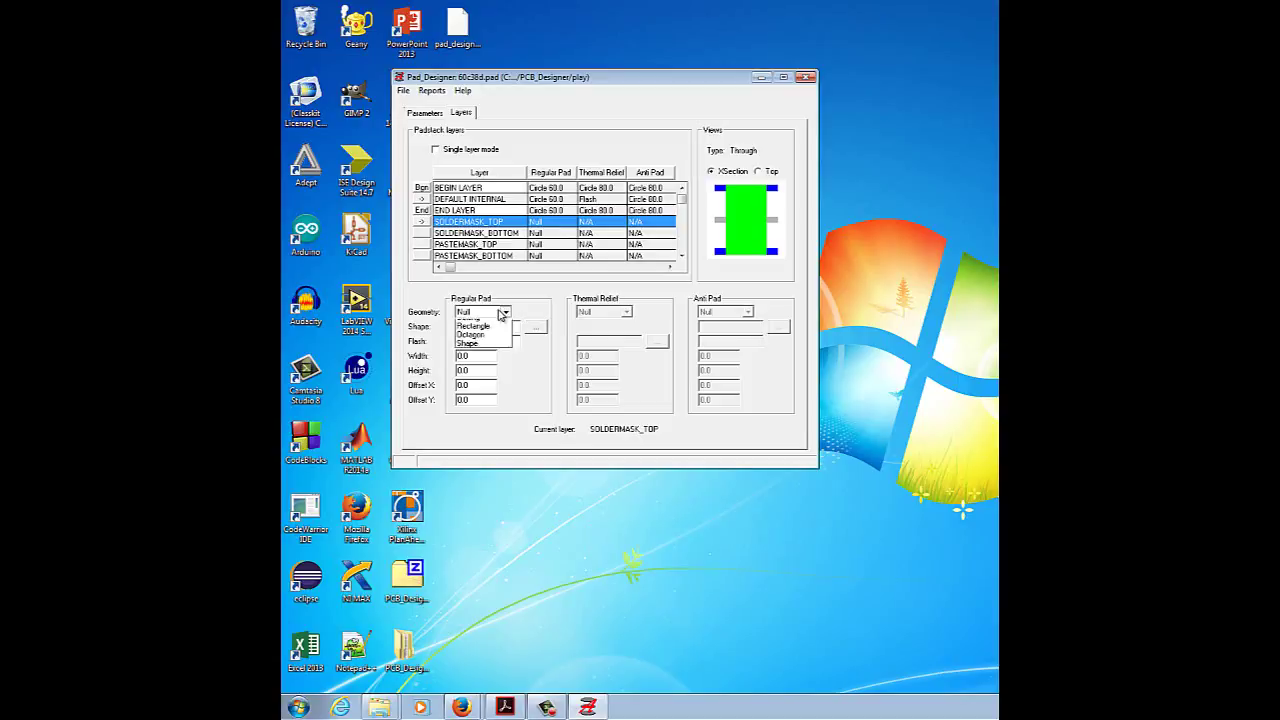
left_click(481, 334)
left_click(466, 356)
type("70")
key("Tab")
type("70")
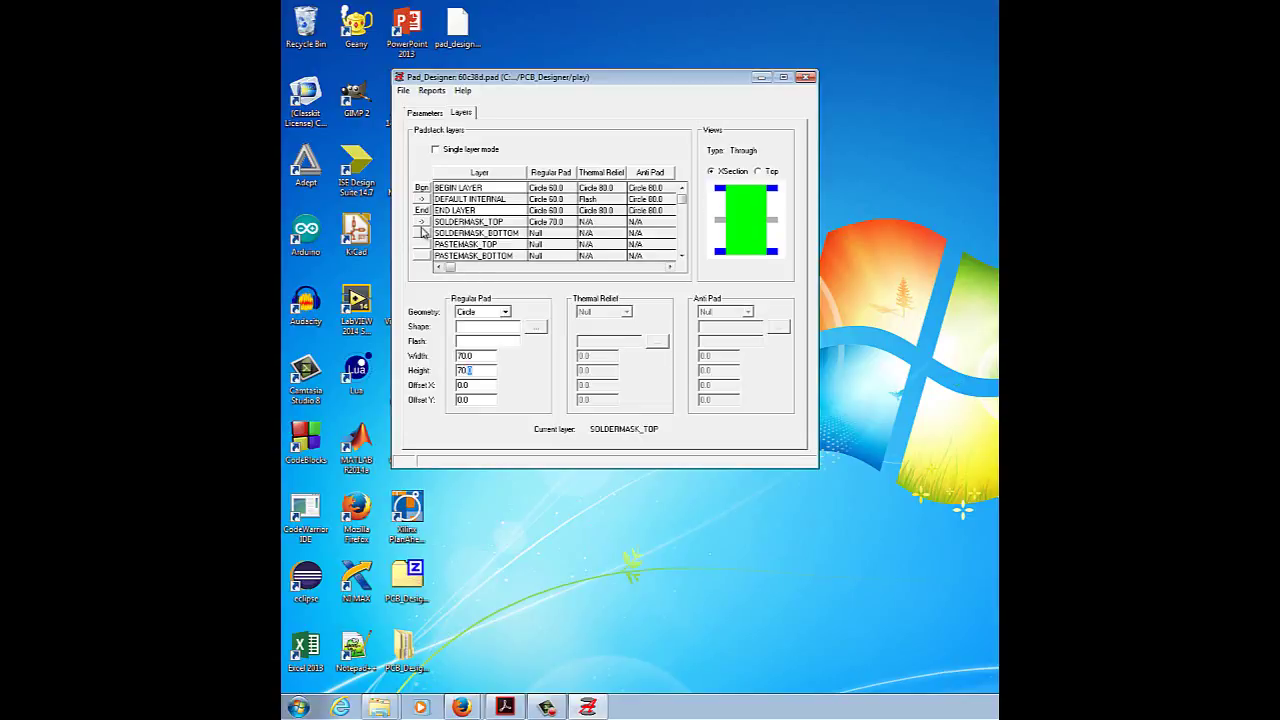
- Copy the SOLDERMASK_TOP pad definition to SOLDERMASK_BOTTOM and save the padstack
right_click(421, 231)
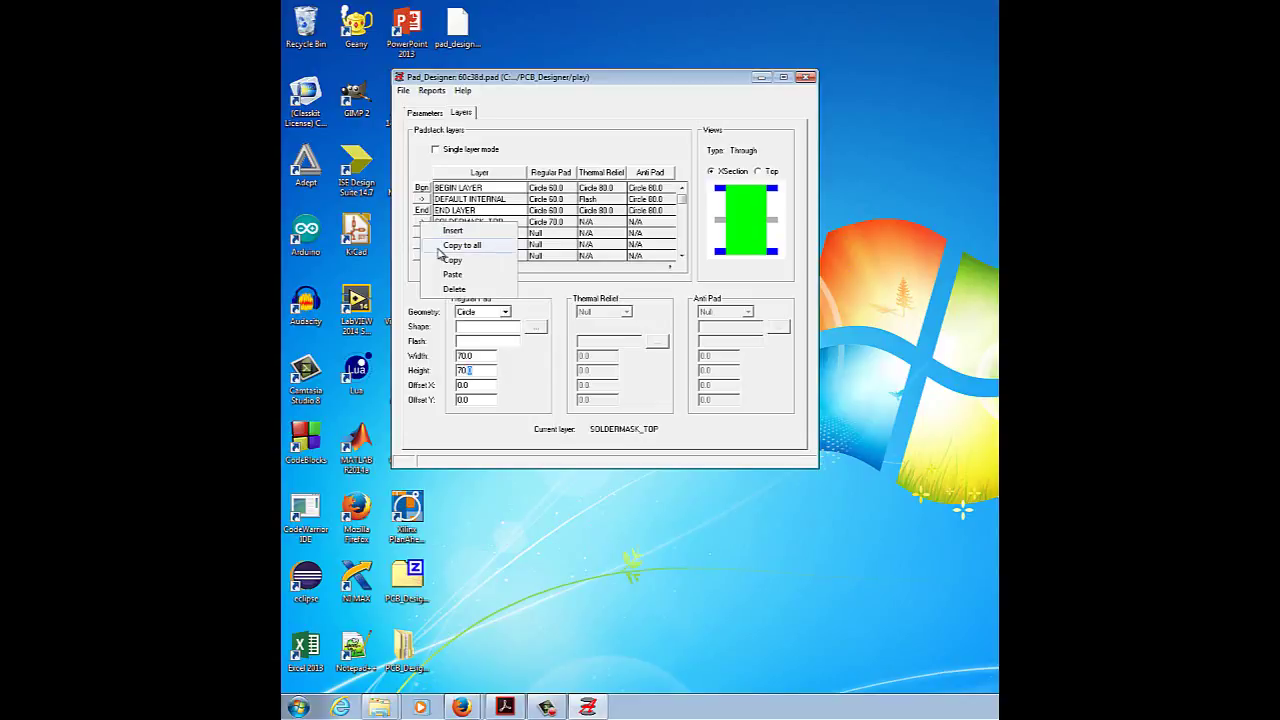
left_click(450, 261)
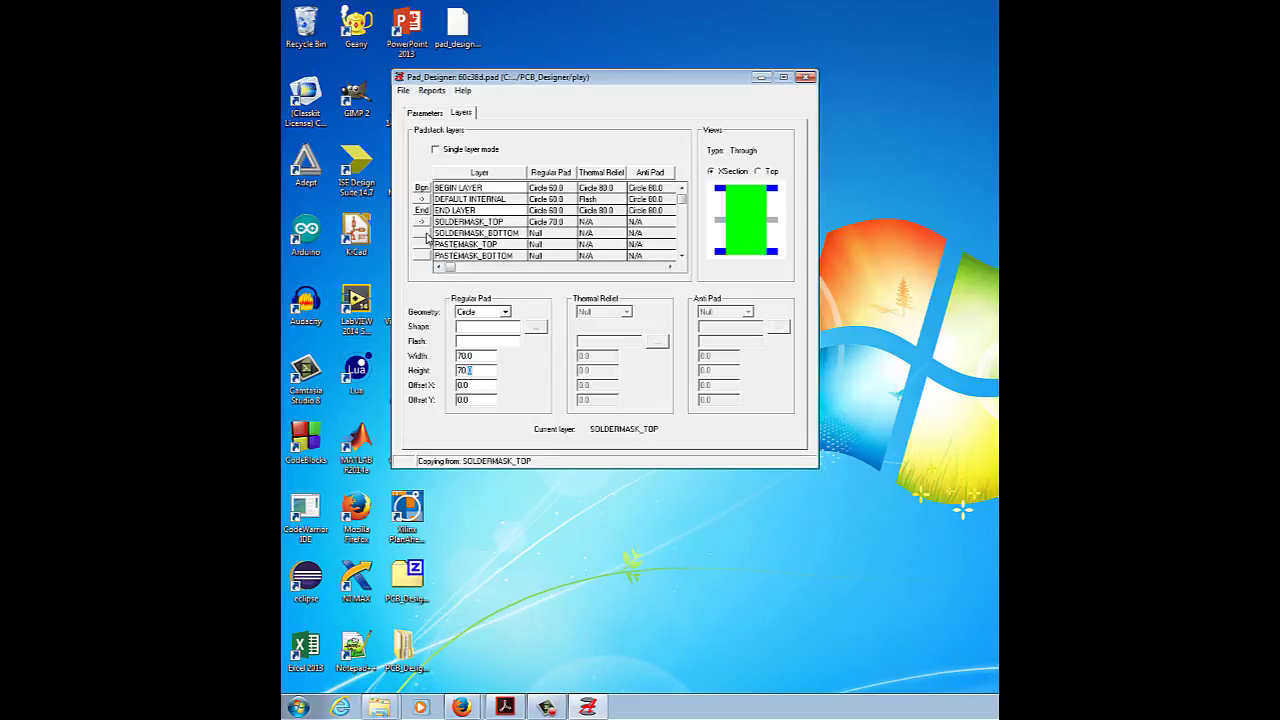
right_click(427, 236)
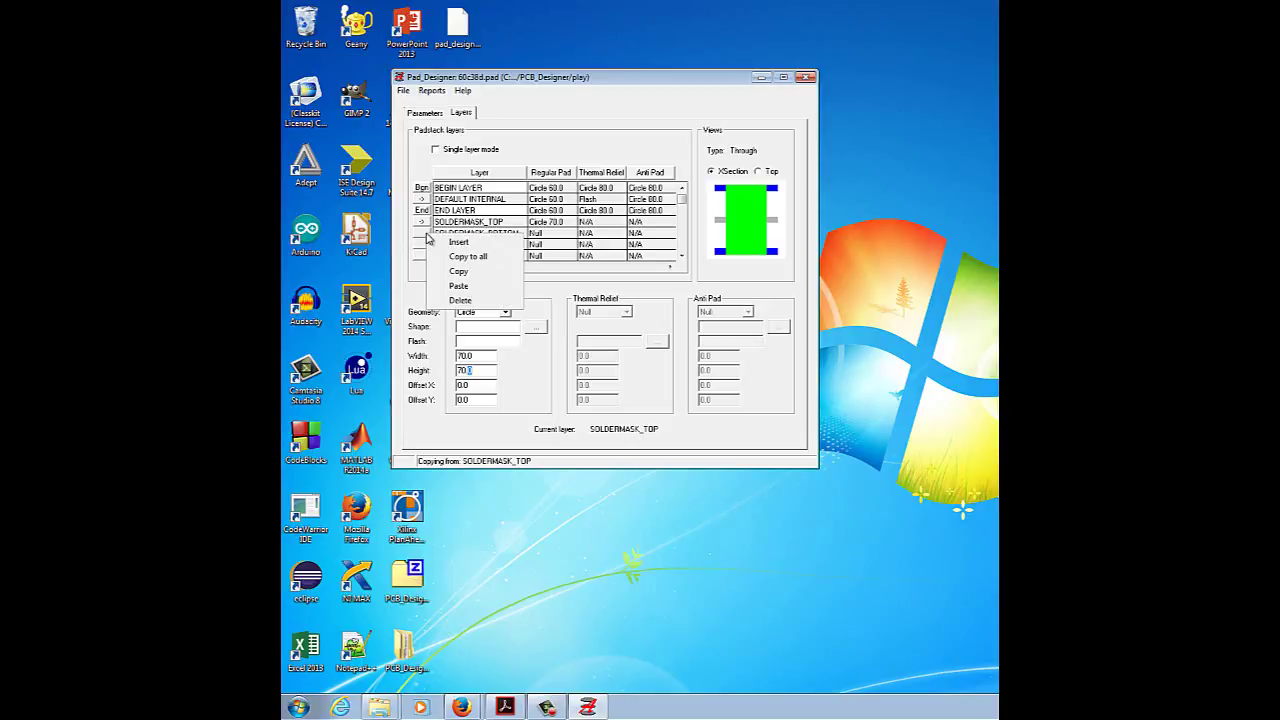
left_click(459, 287)
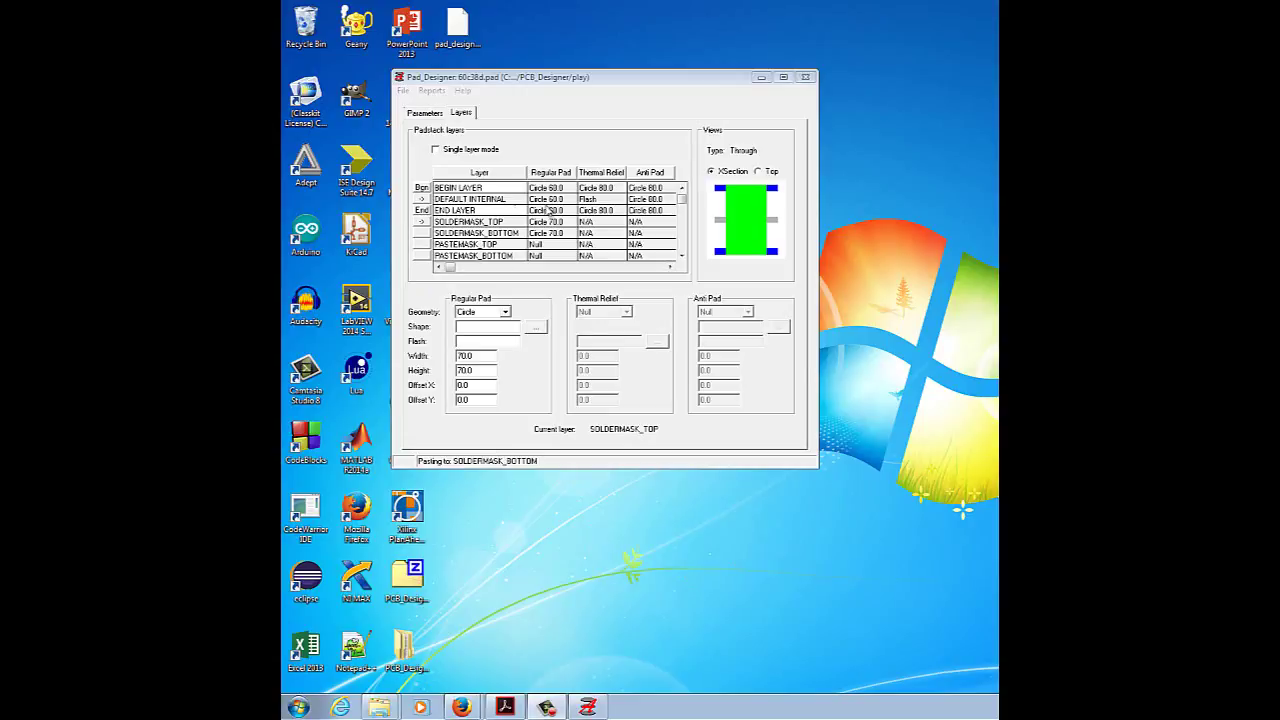
left_click(403, 90)
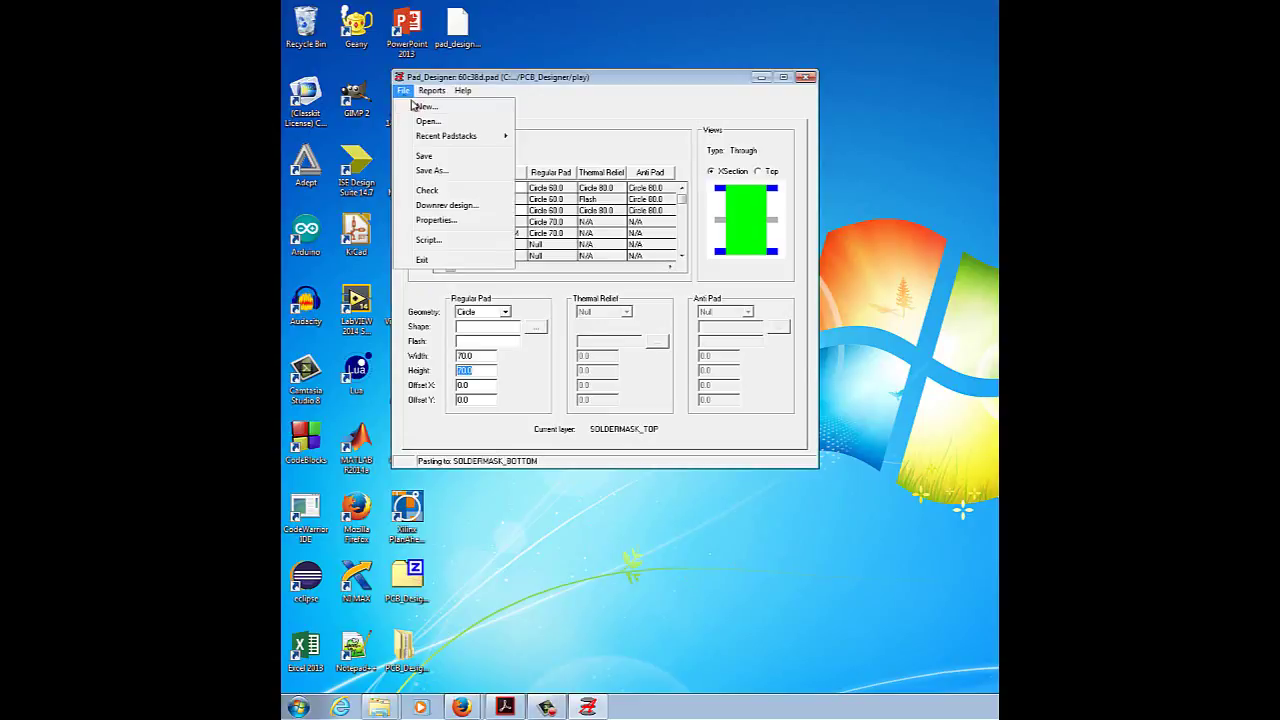
left_click(445, 157)
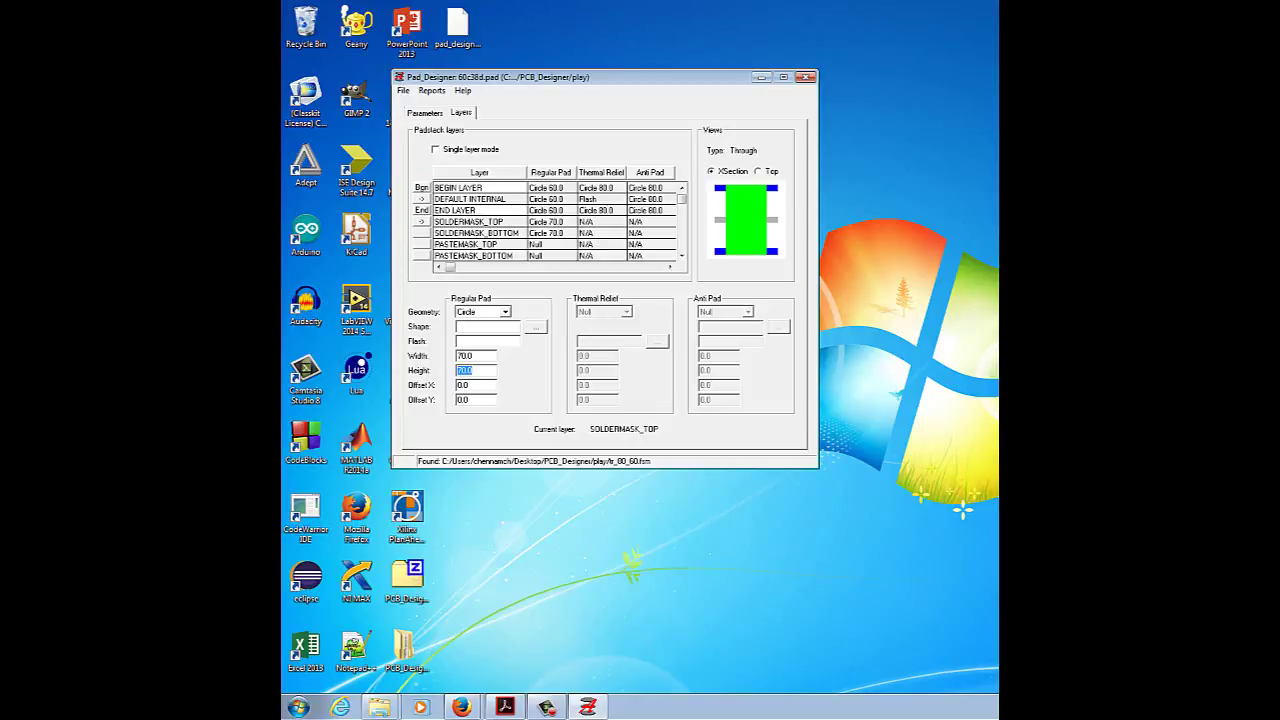
- Change the BEGIN LAYER regular pad geometry of the padstack to Square
key("Return")
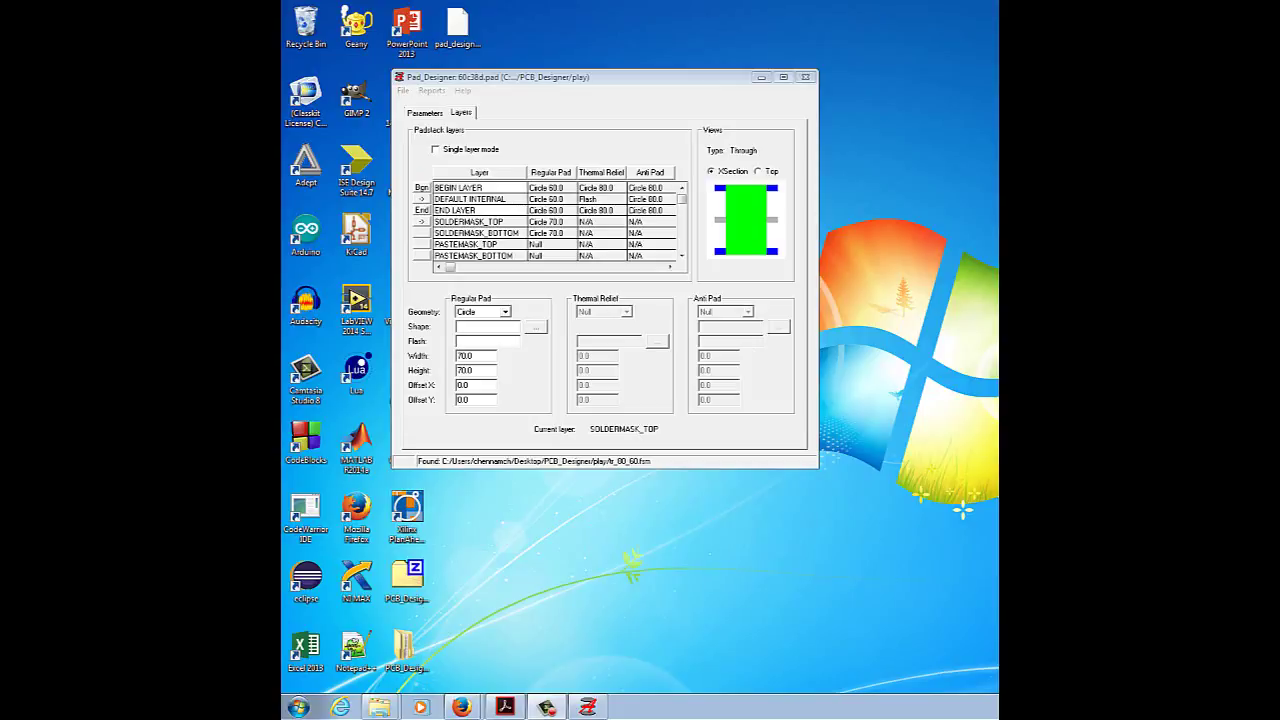
left_click(462, 113)
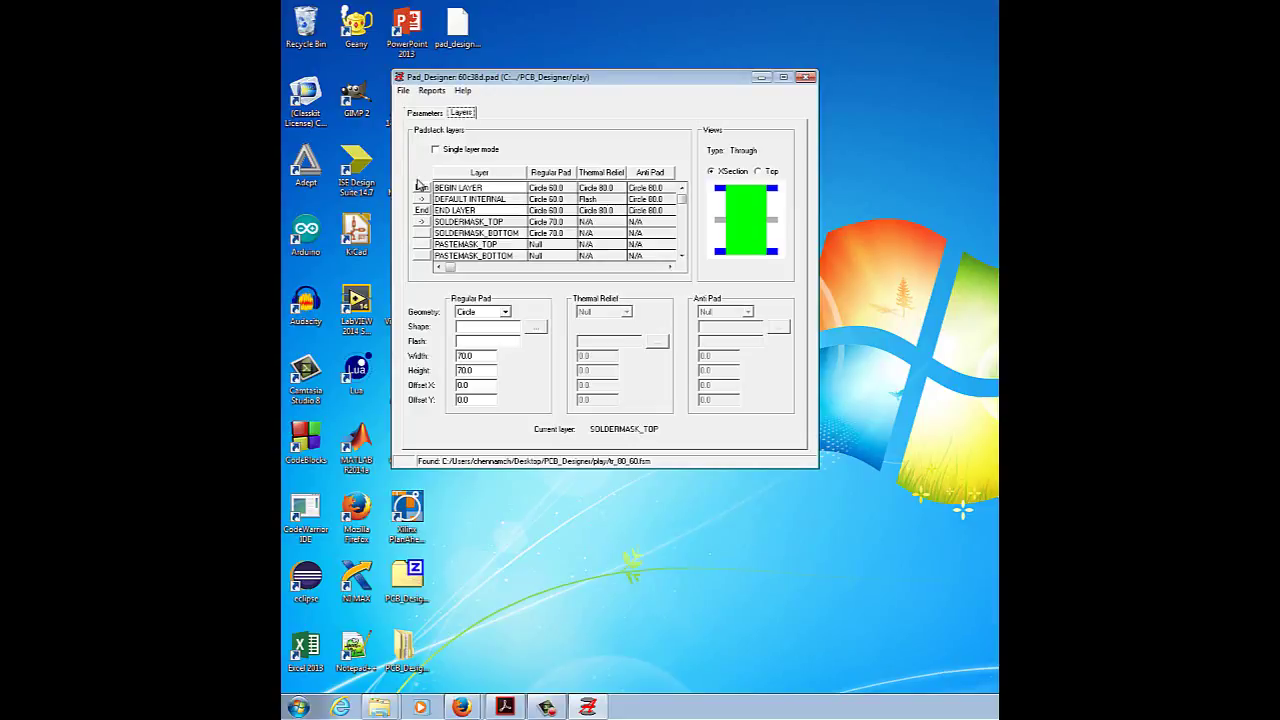
left_click(421, 189)
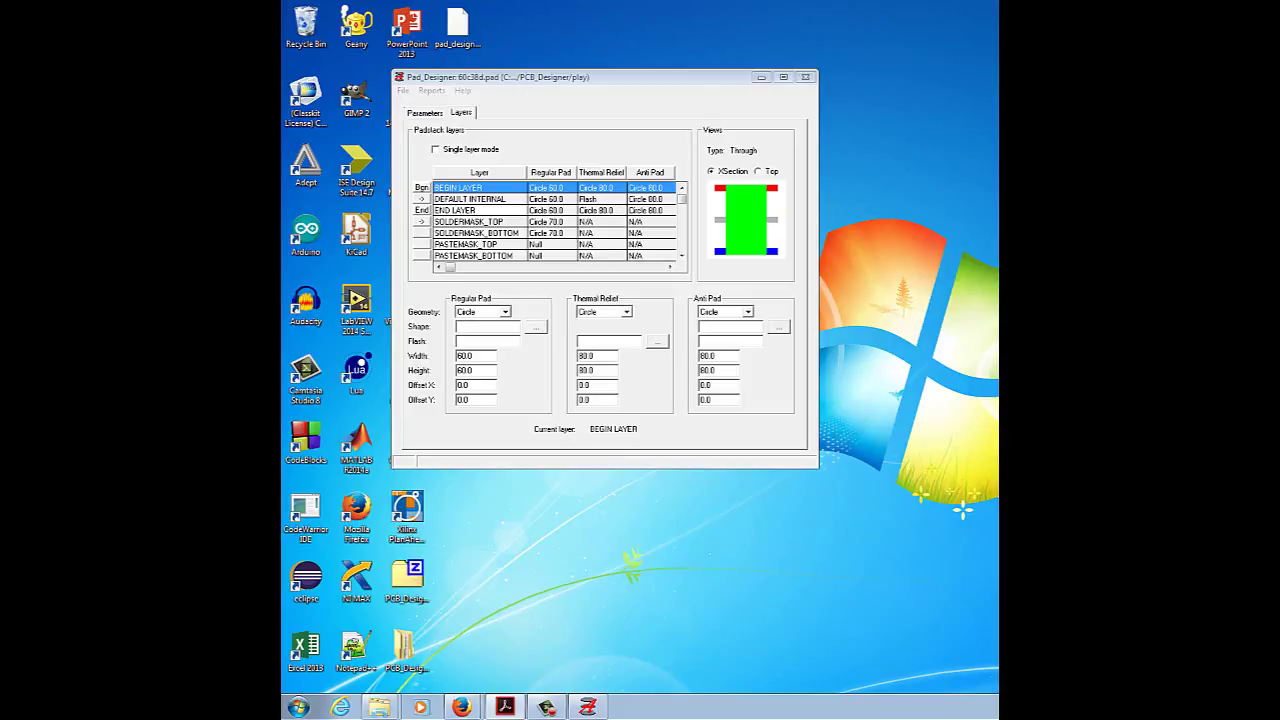
left_click(491, 315)
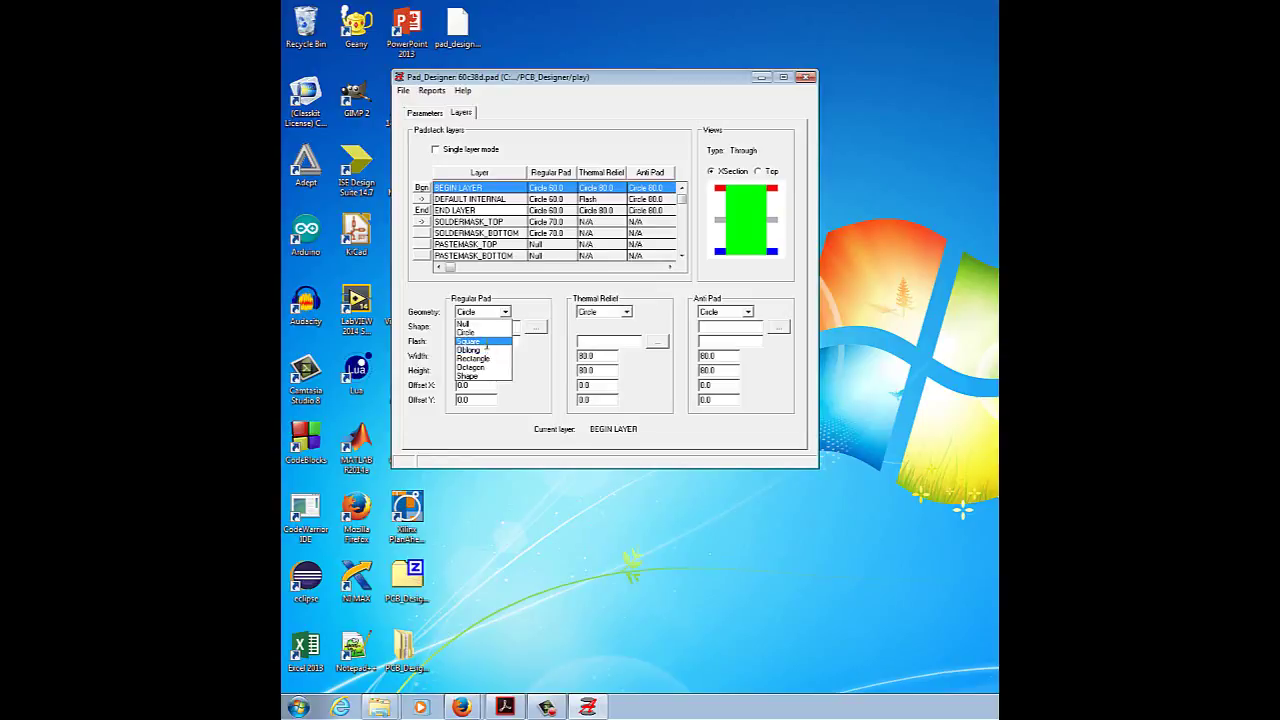
left_click(486, 342)
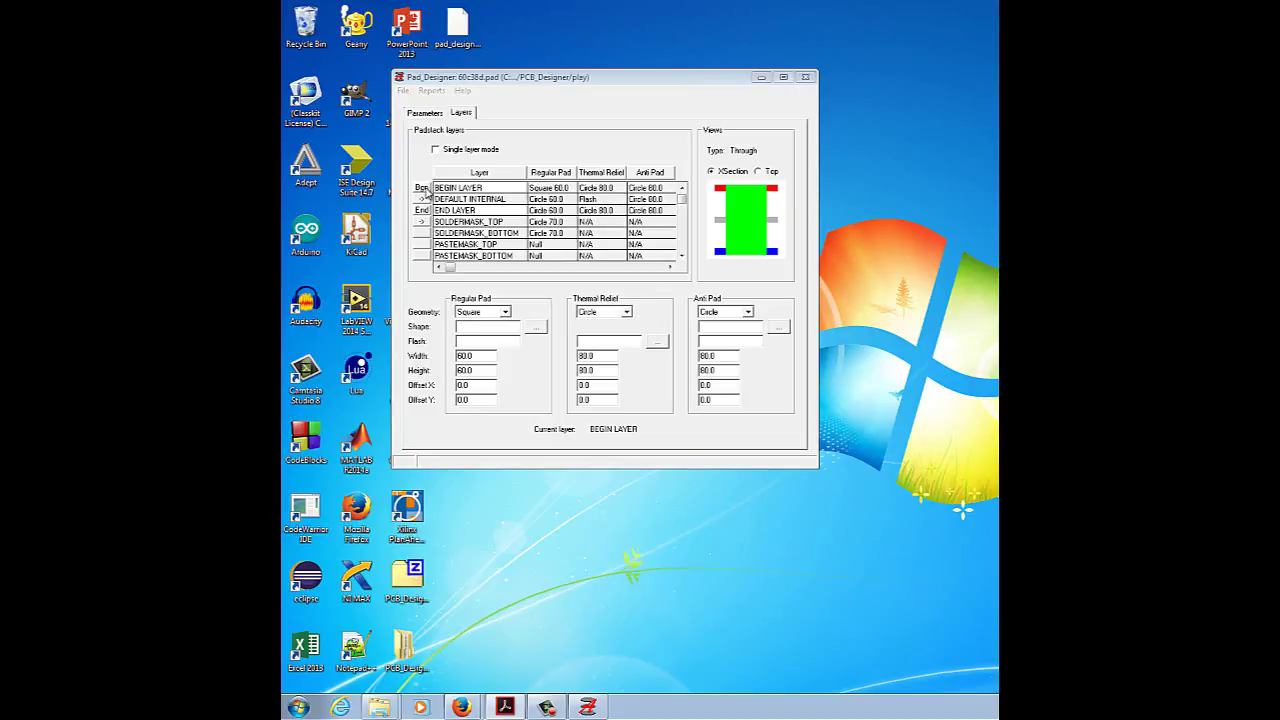
- Copy the BEGIN LAYER pad definition to END LAYER
right_click(424, 192)
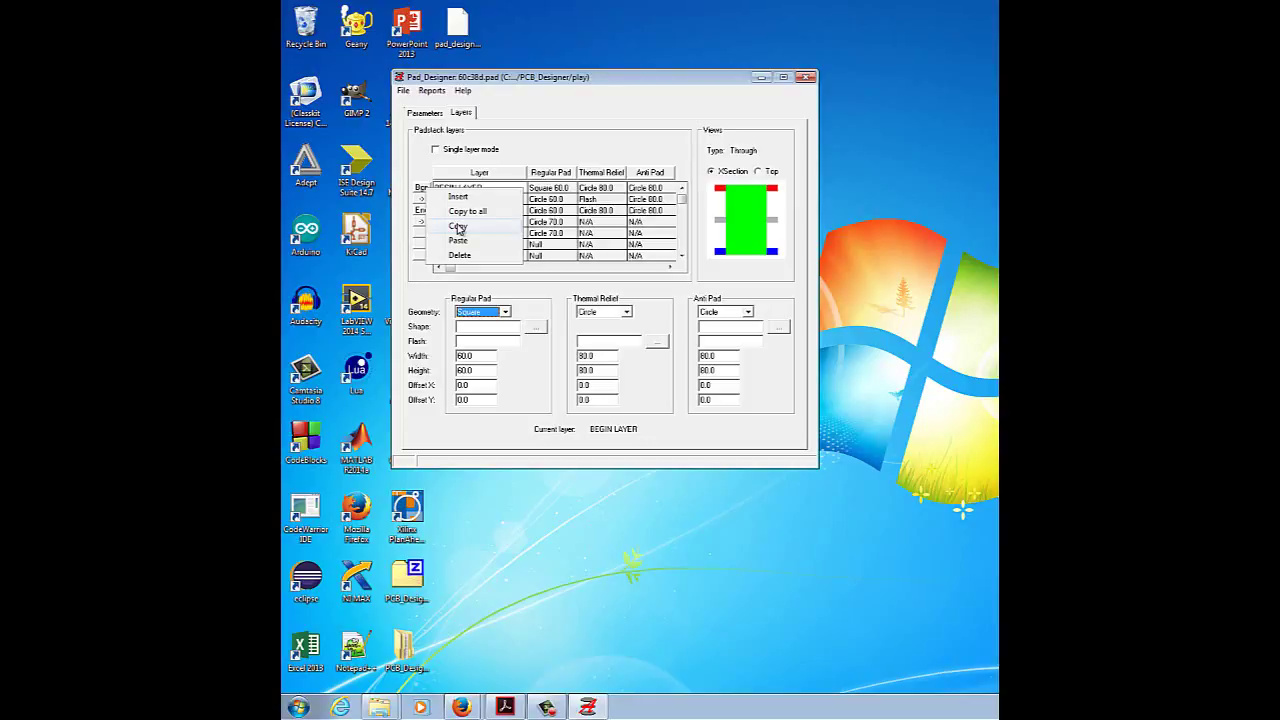
left_click(458, 228)
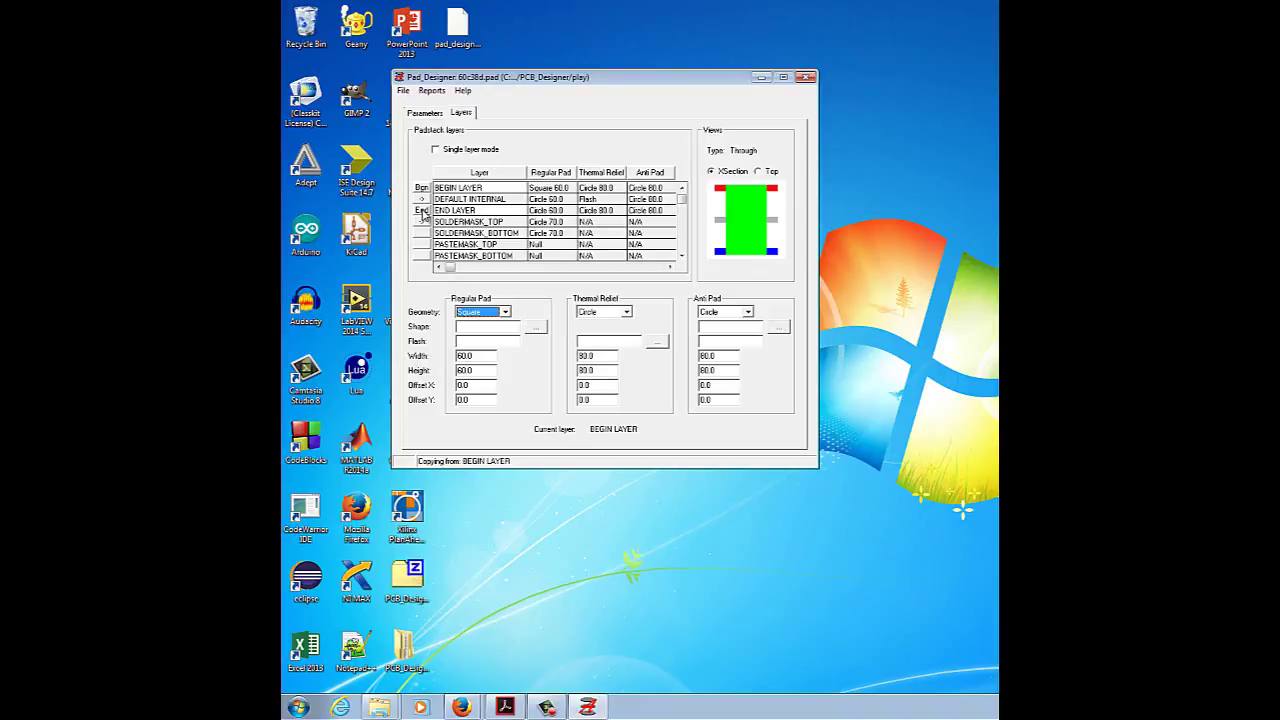
right_click(442, 216)
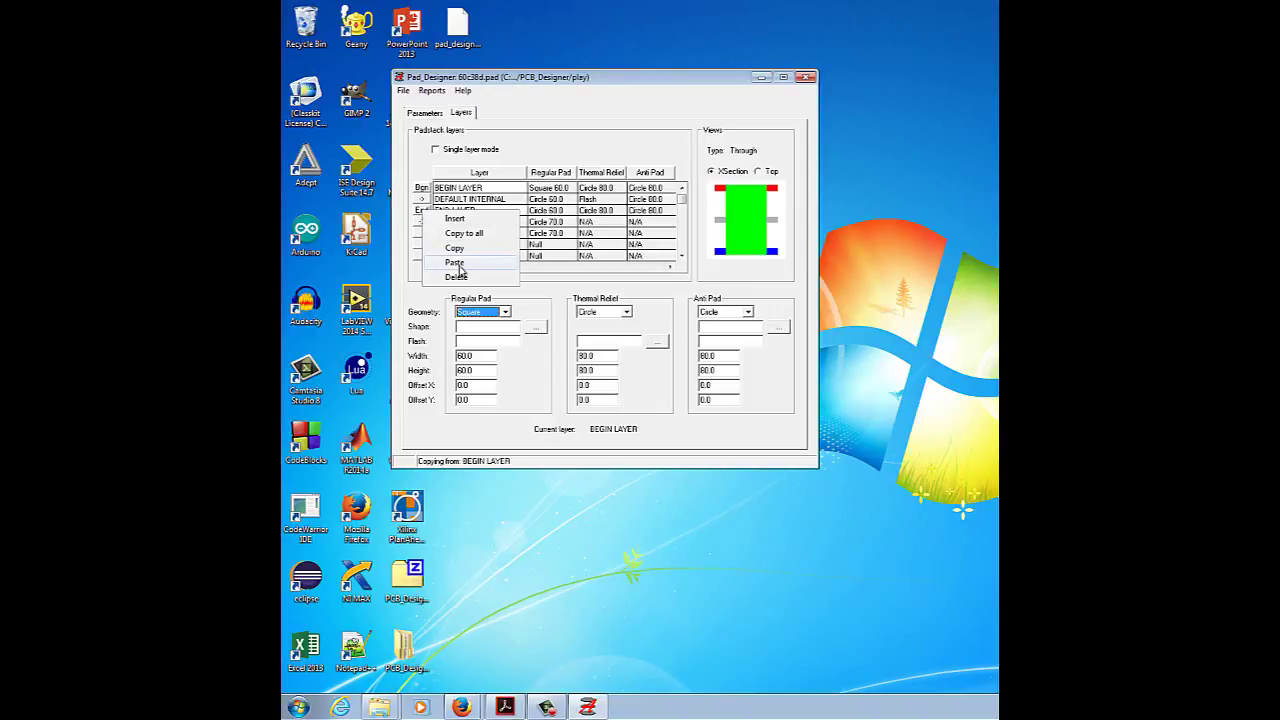
left_click(458, 266)
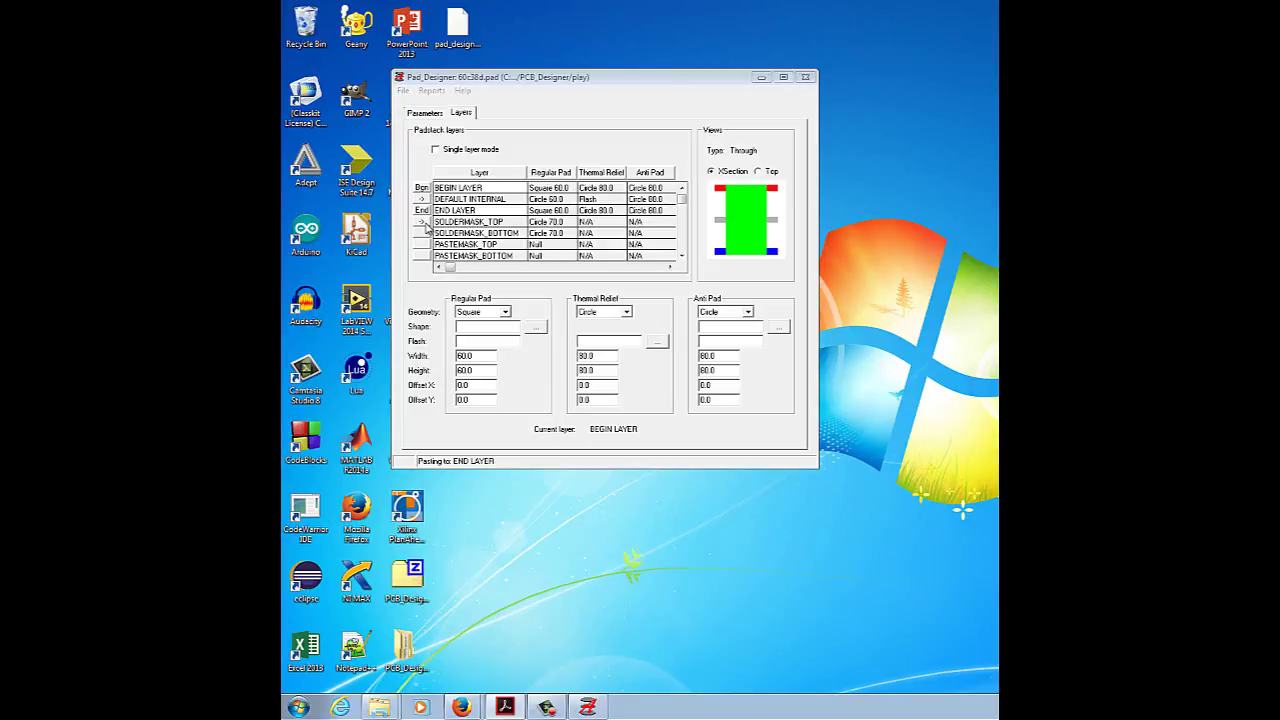
- Change the regular pad geometry of SOLDERMASK_TOP and SOLDERMASK_BOTTOM to Square
left_click(424, 222)
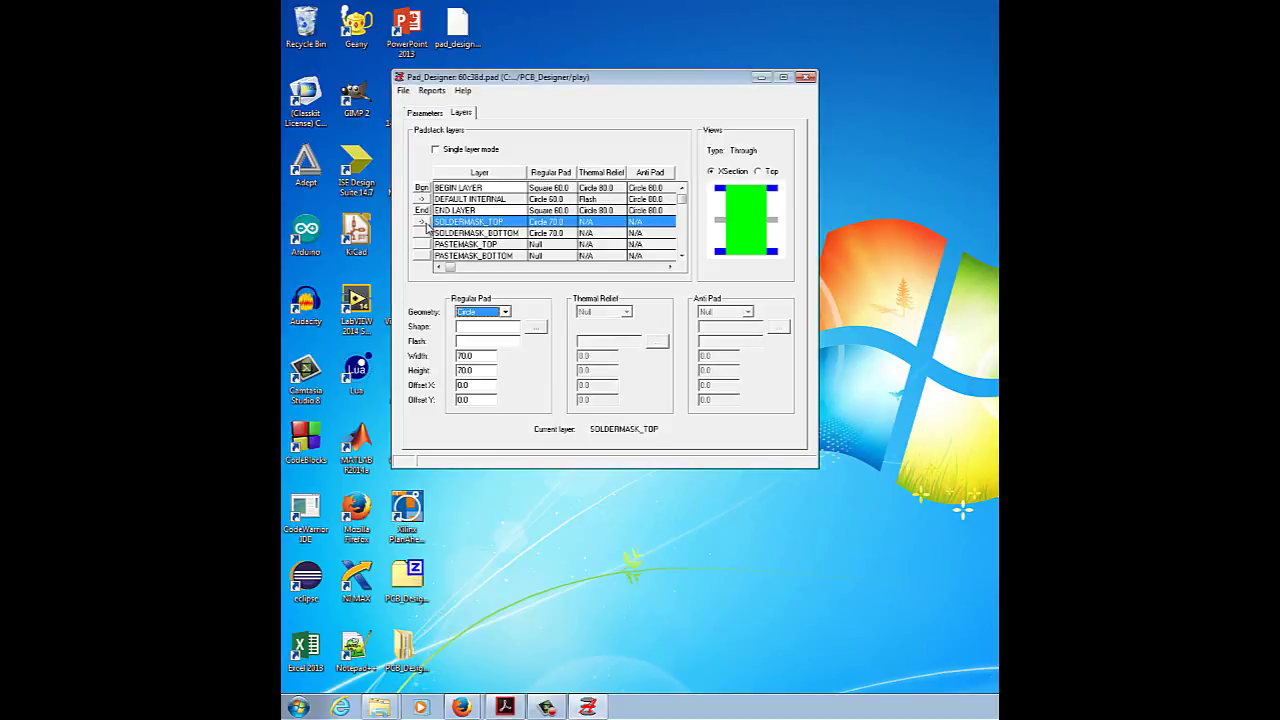
left_click(505, 312)
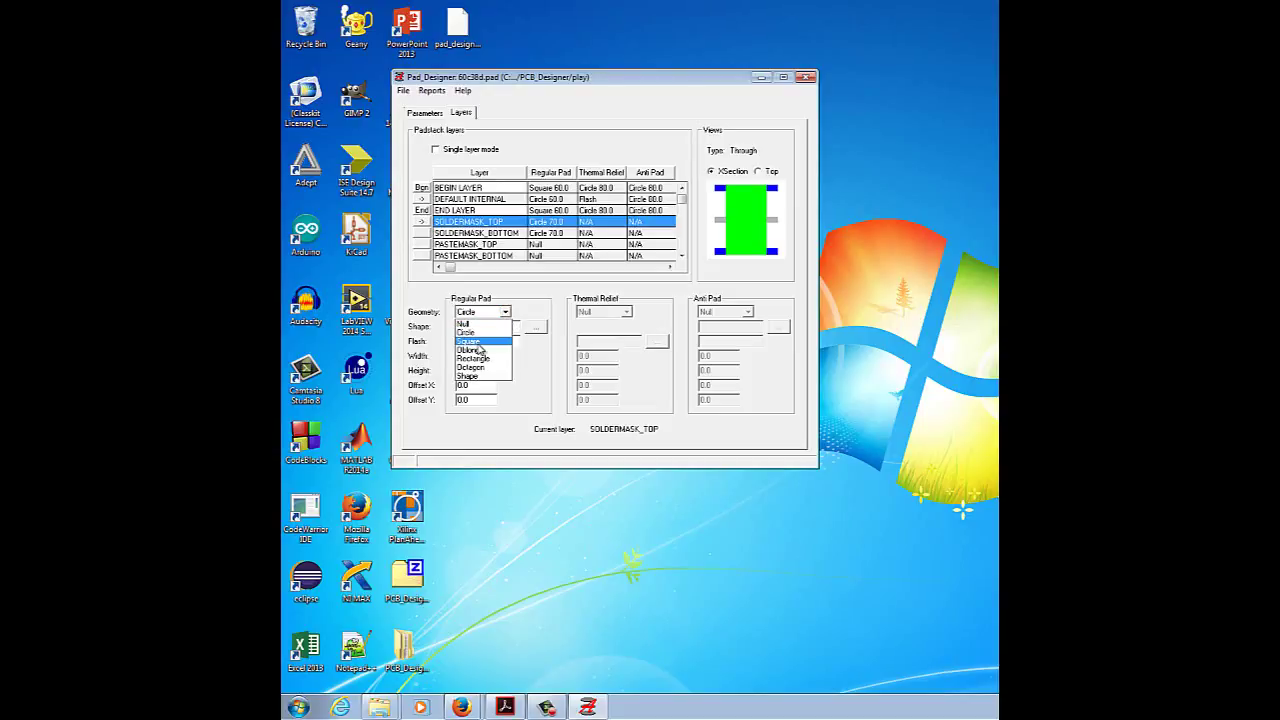
left_click(478, 344)
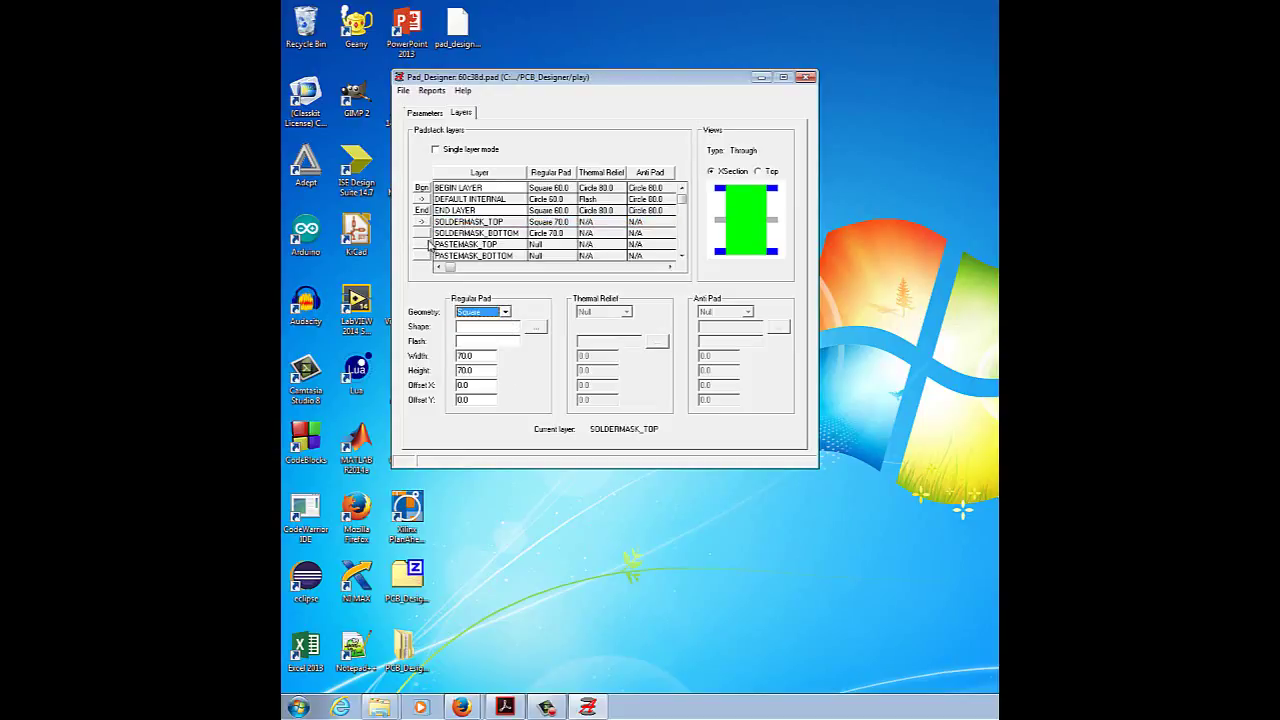
left_click(425, 234)
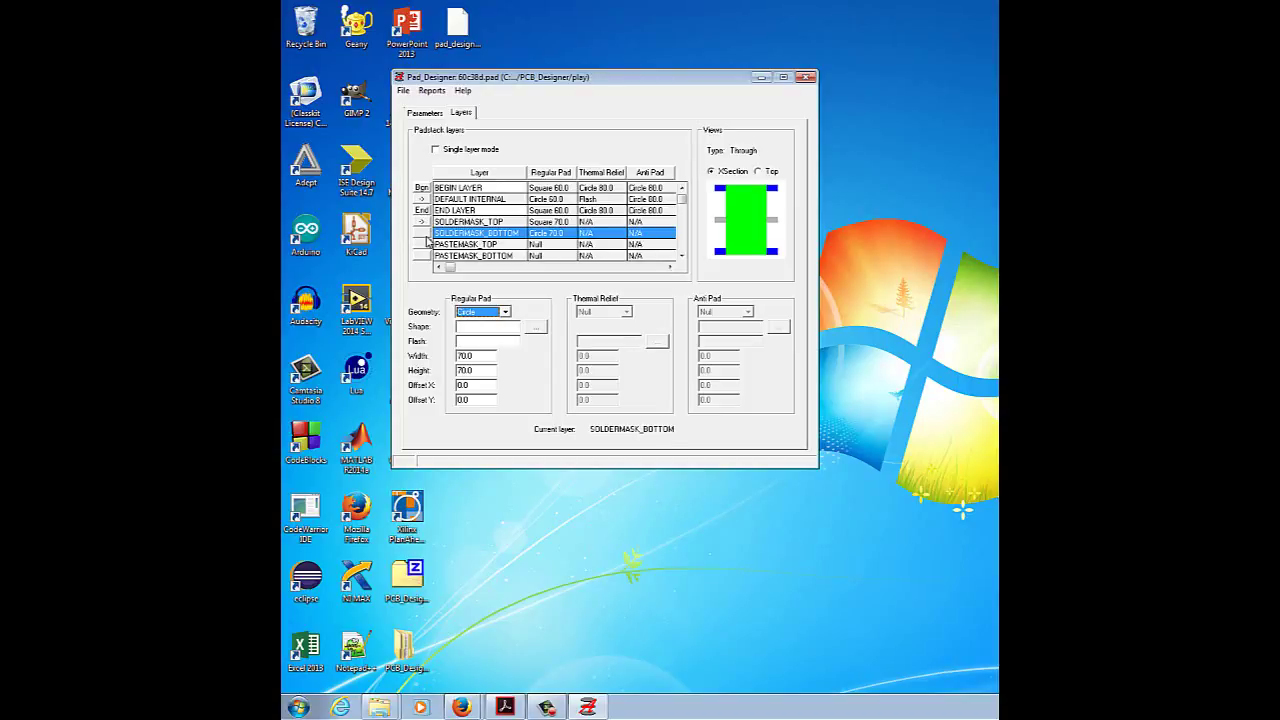
left_click(505, 312)
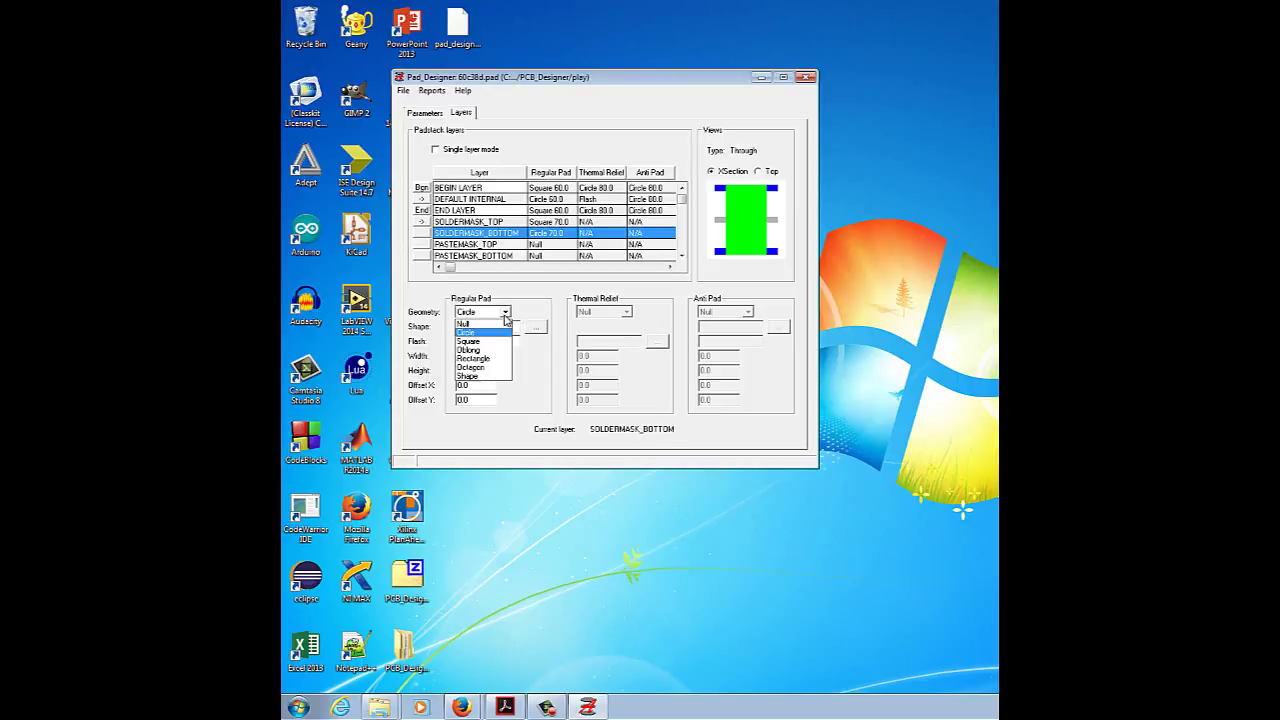
left_click(491, 342)
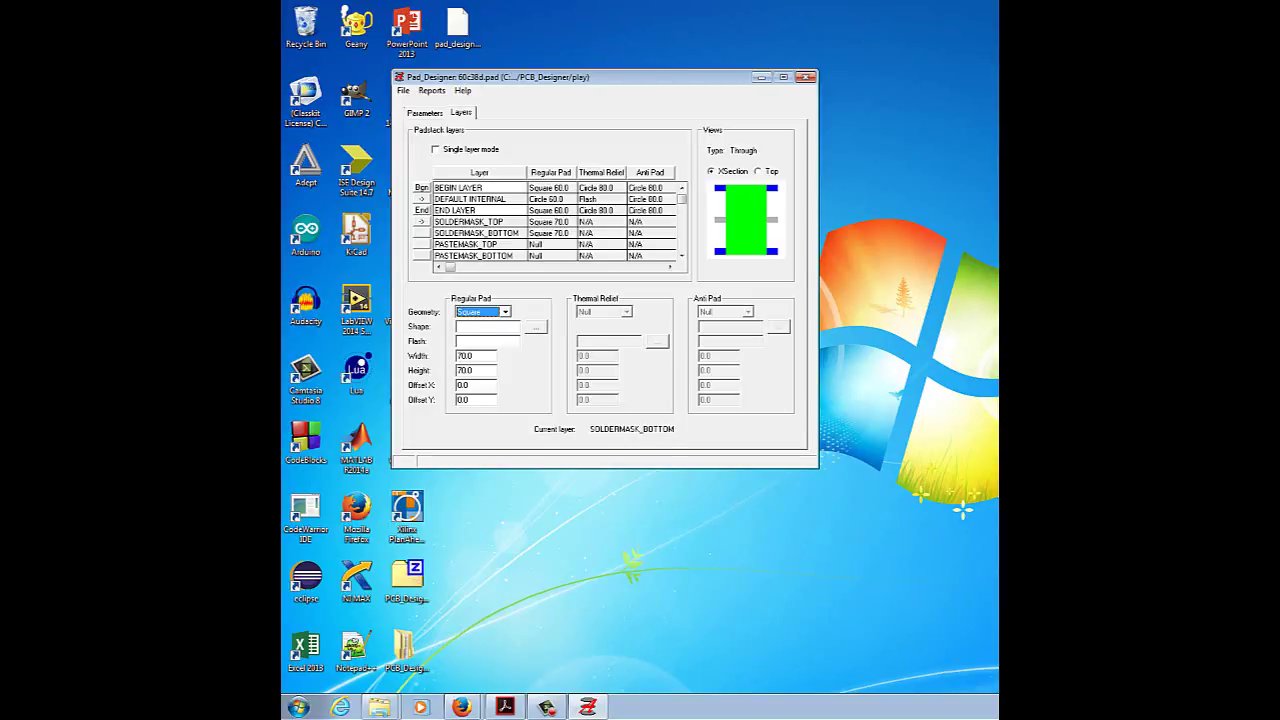
- Save the square-pad version as a new padstack named 60s38d in the play folder
left_click(403, 90)
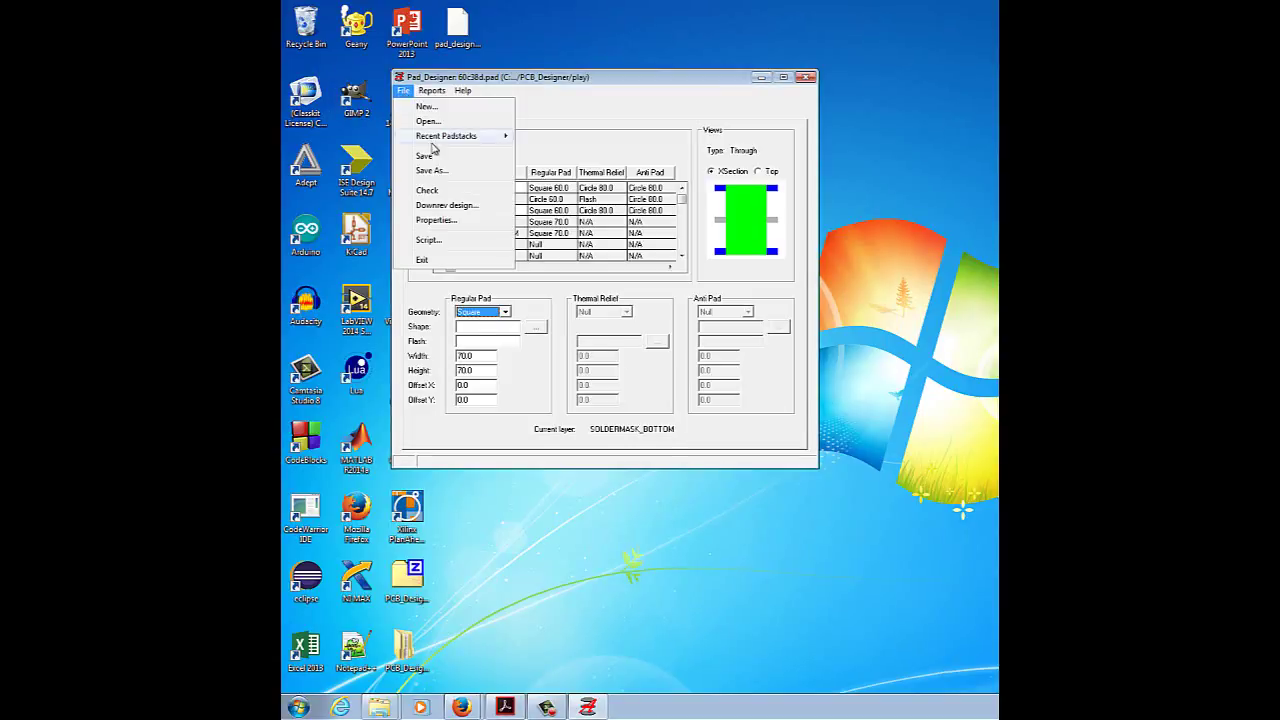
left_click(433, 170)
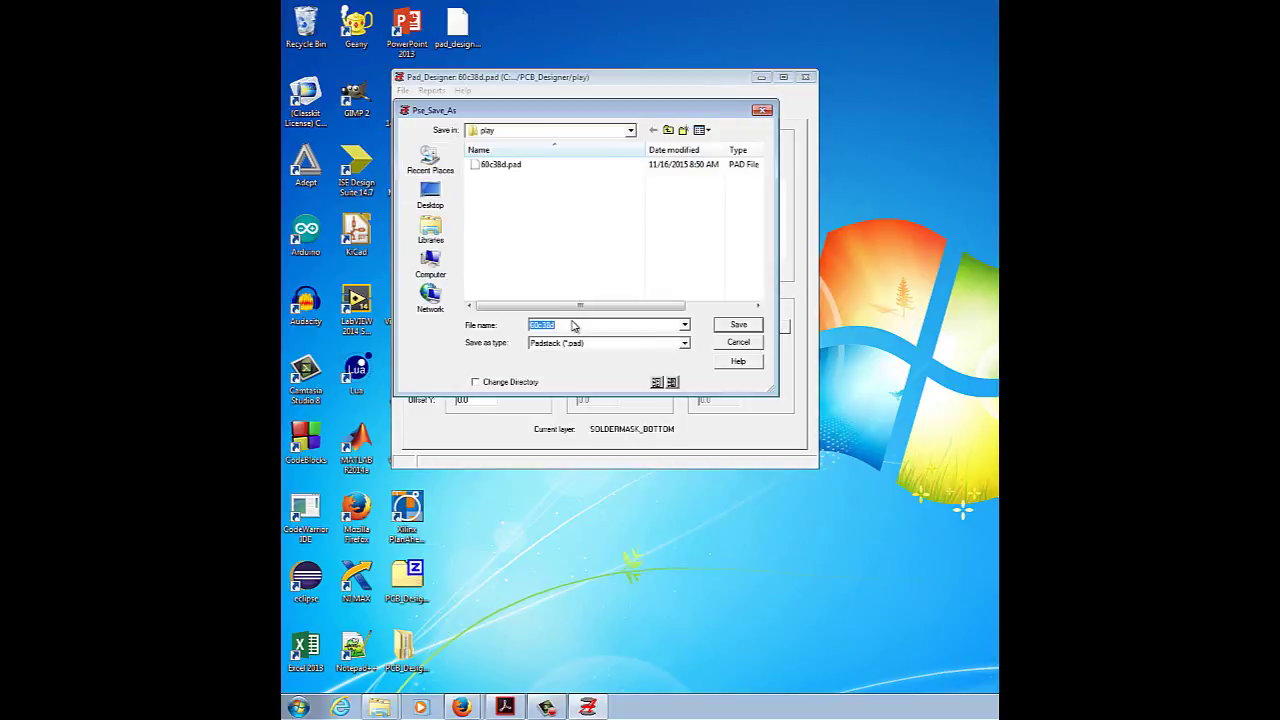
type("60")
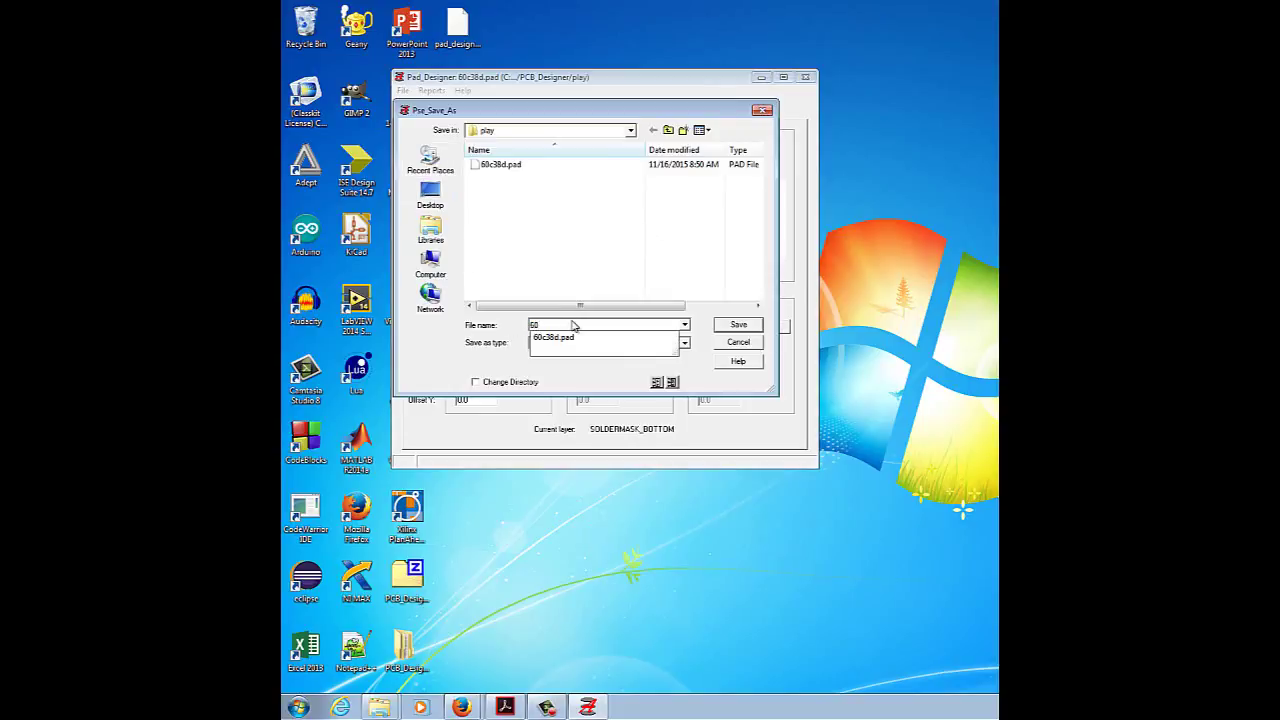
type("c38")
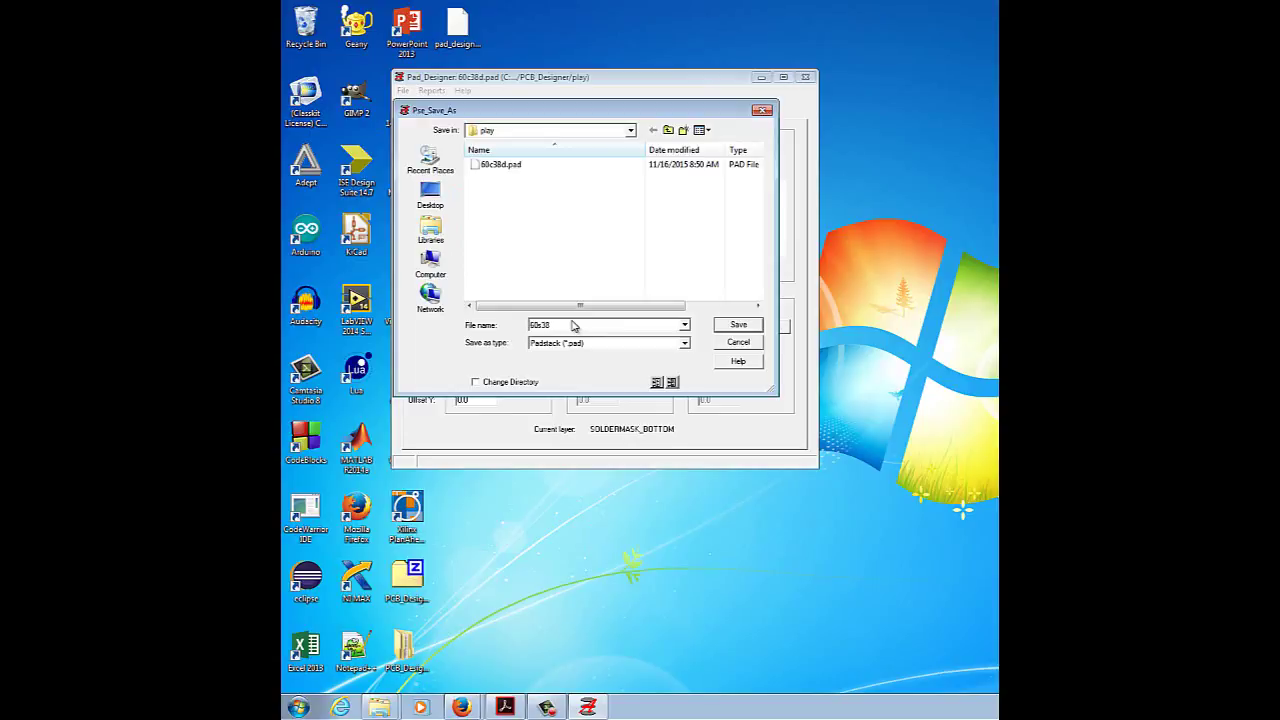
type("d")
key("Return")
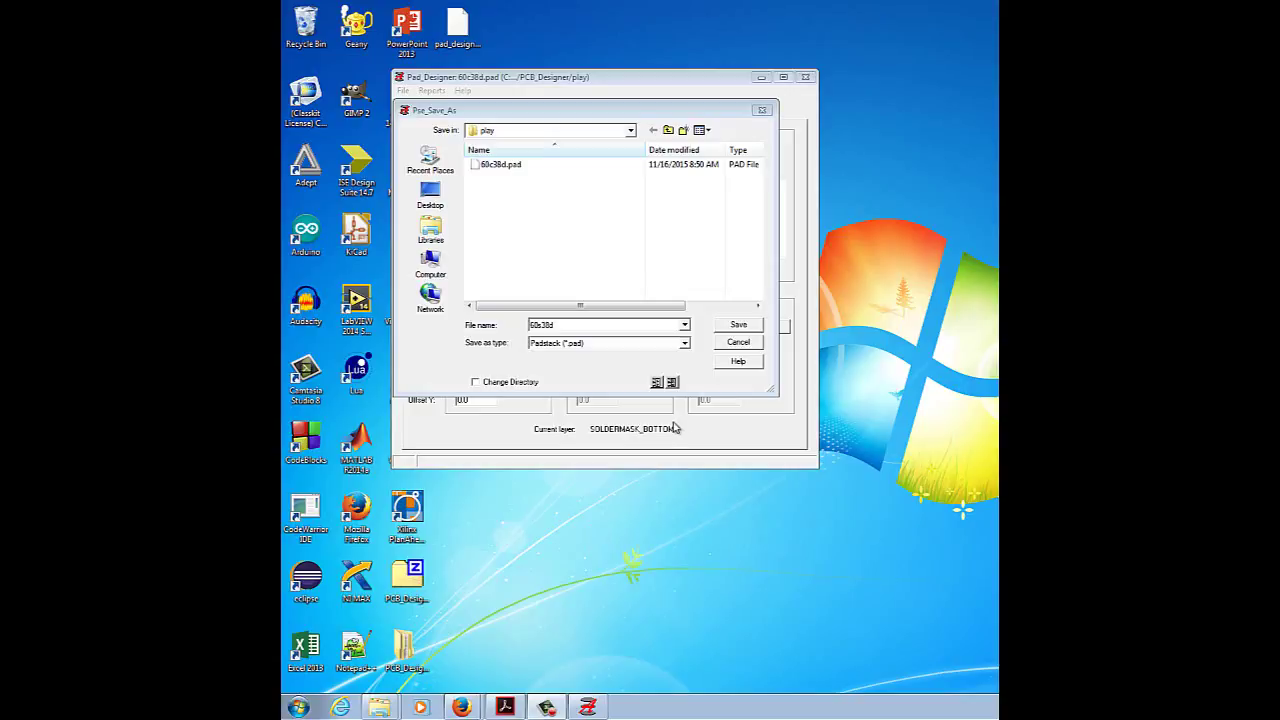
left_click(737, 326)
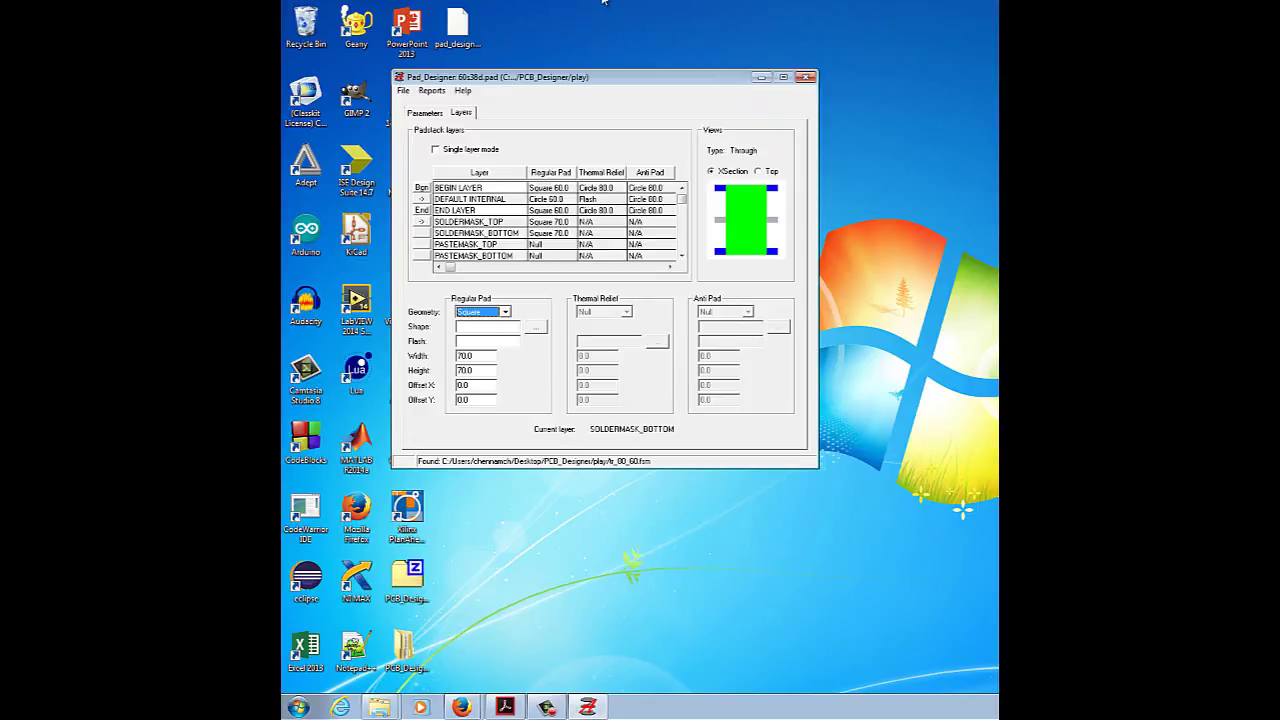
- Create a new padstack named 76x24smd
left_click(406, 91)
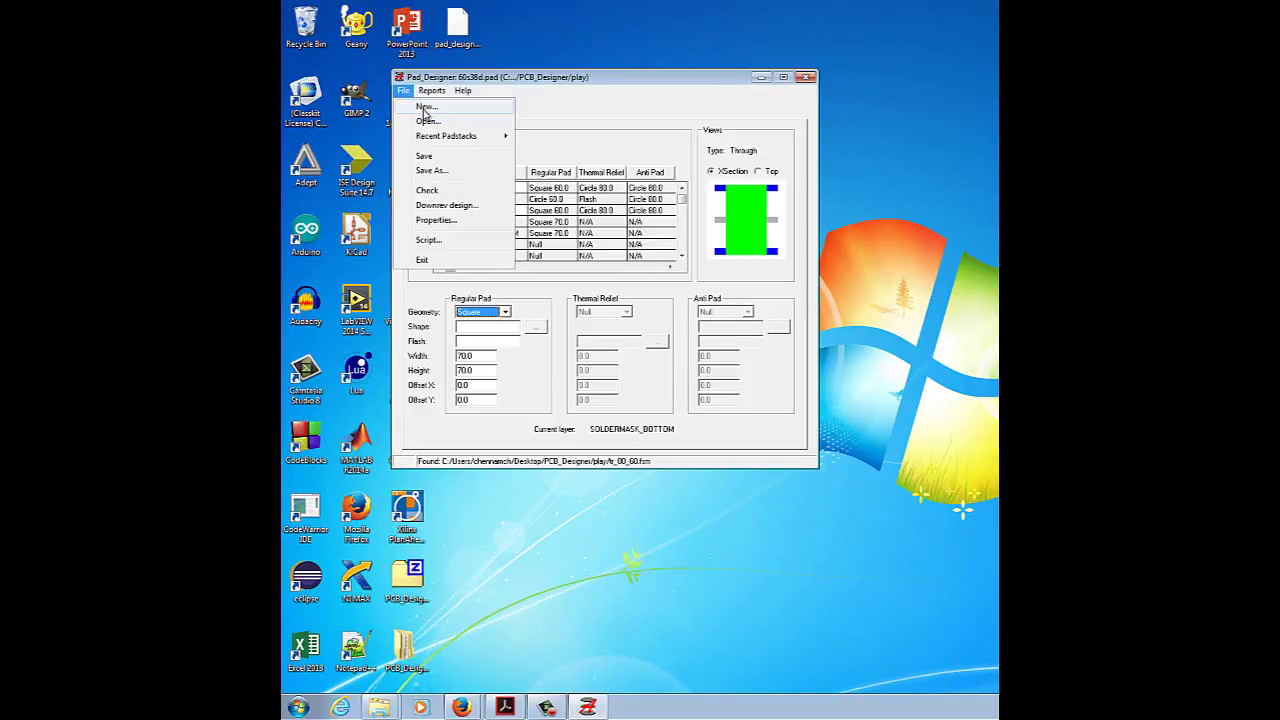
left_click(425, 107)
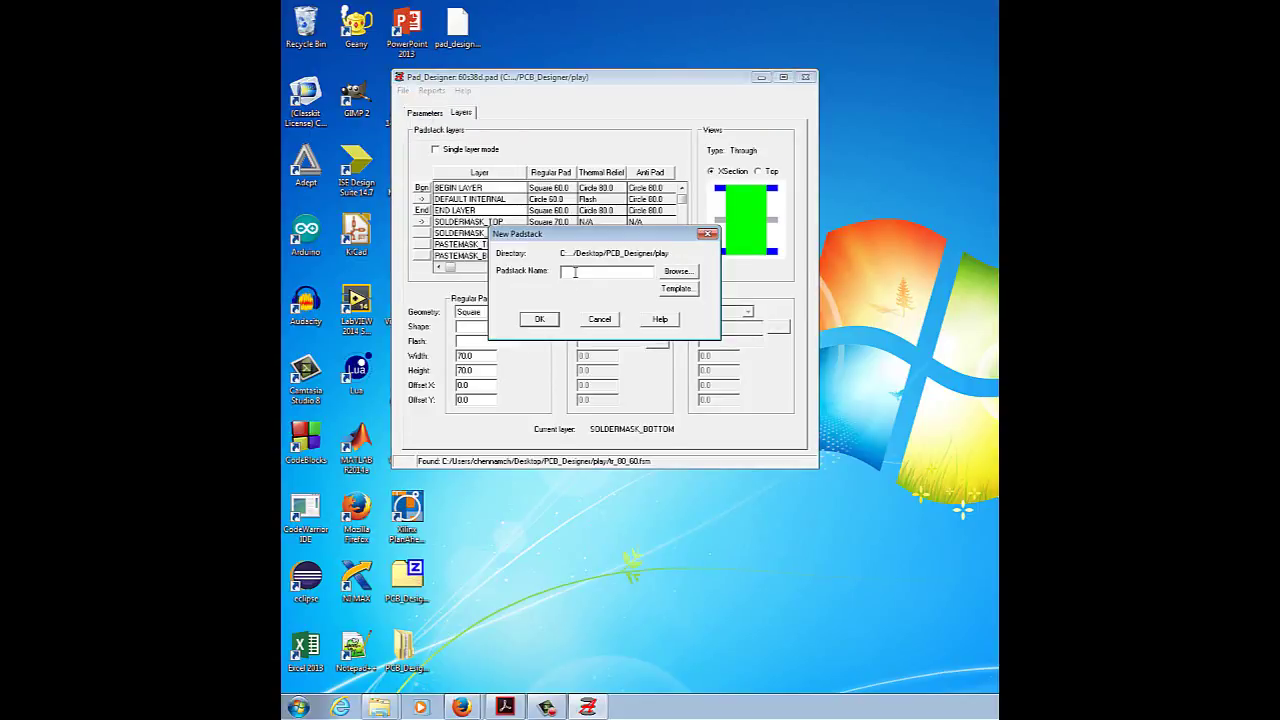
type("8")
type("0")
type("x")
type("24")
type("smd")
left_click(547, 325)
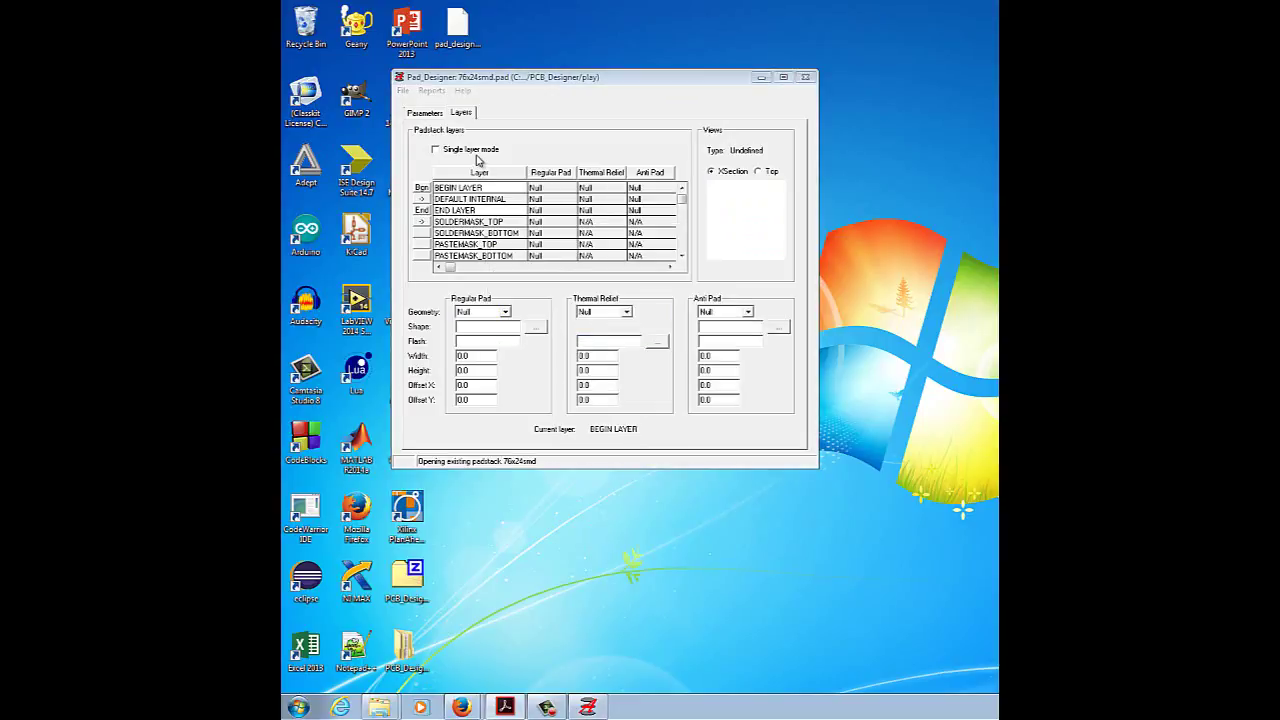
- Enable single layer mode and define the BEGIN LAYER regular pad as a Rectangle with width 76 and height 24
left_click(461, 114)
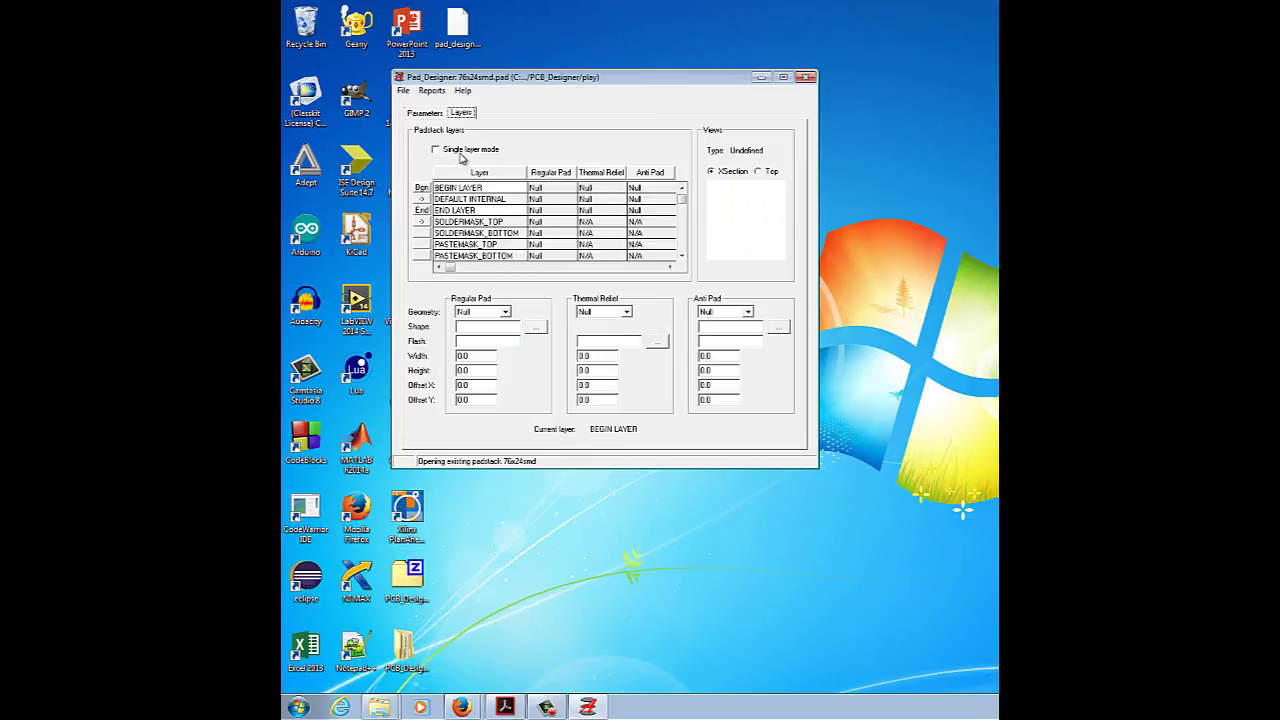
left_click(437, 150)
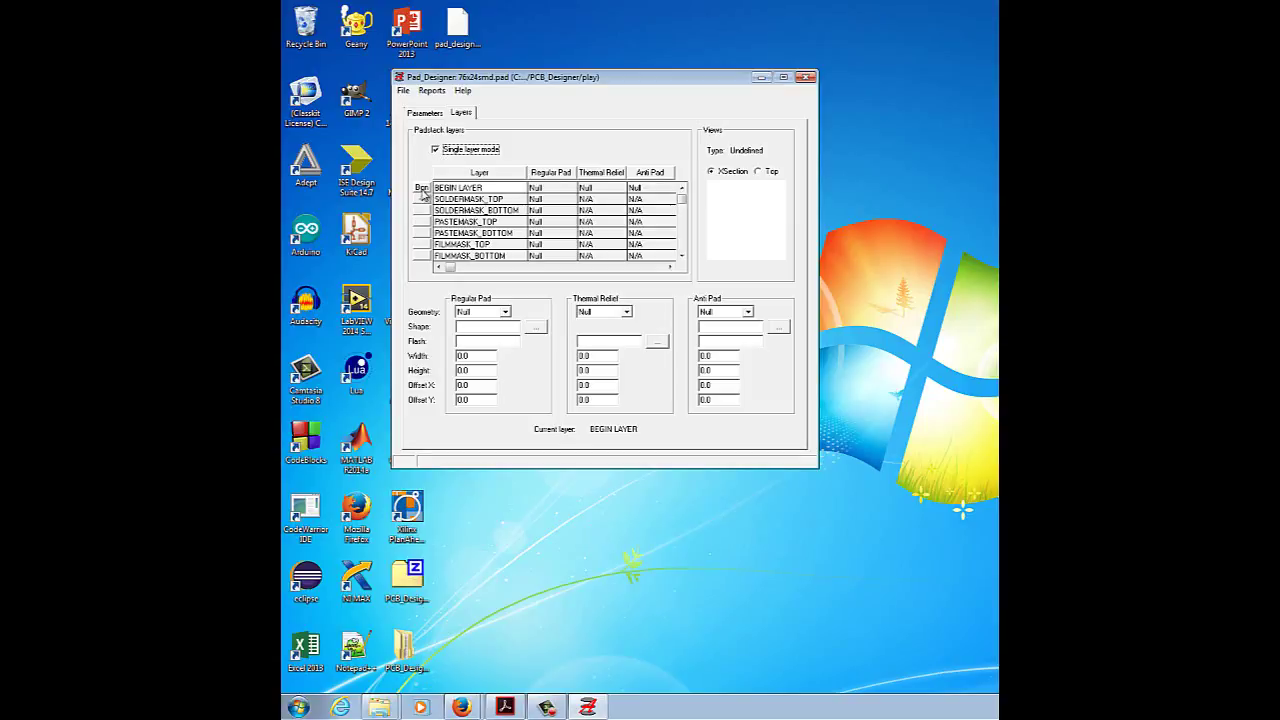
left_click(422, 189)
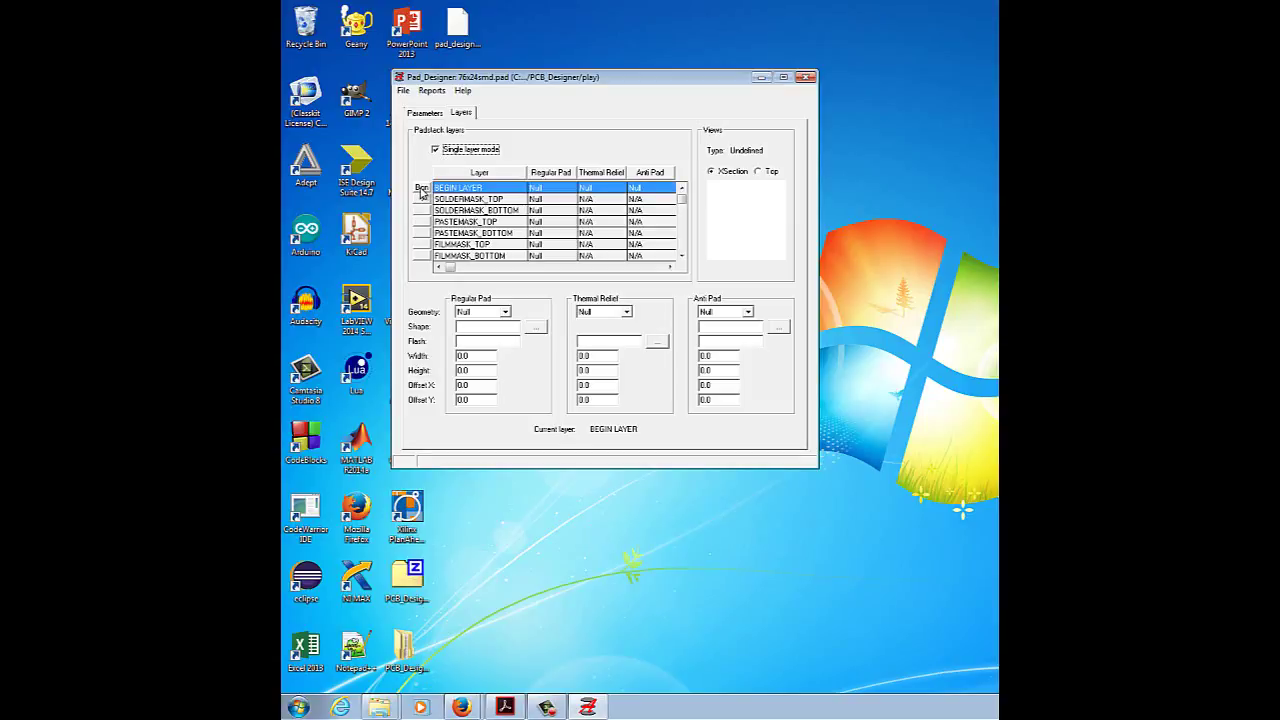
left_click(505, 312)
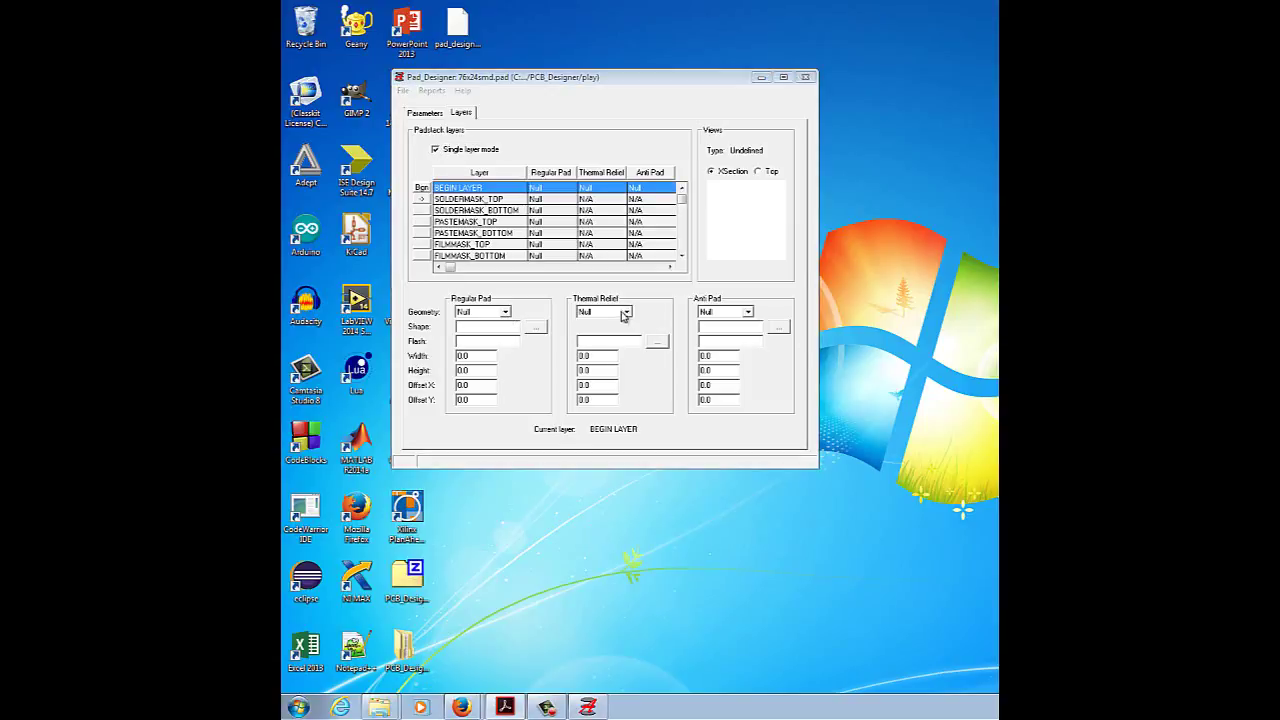
left_click(482, 312)
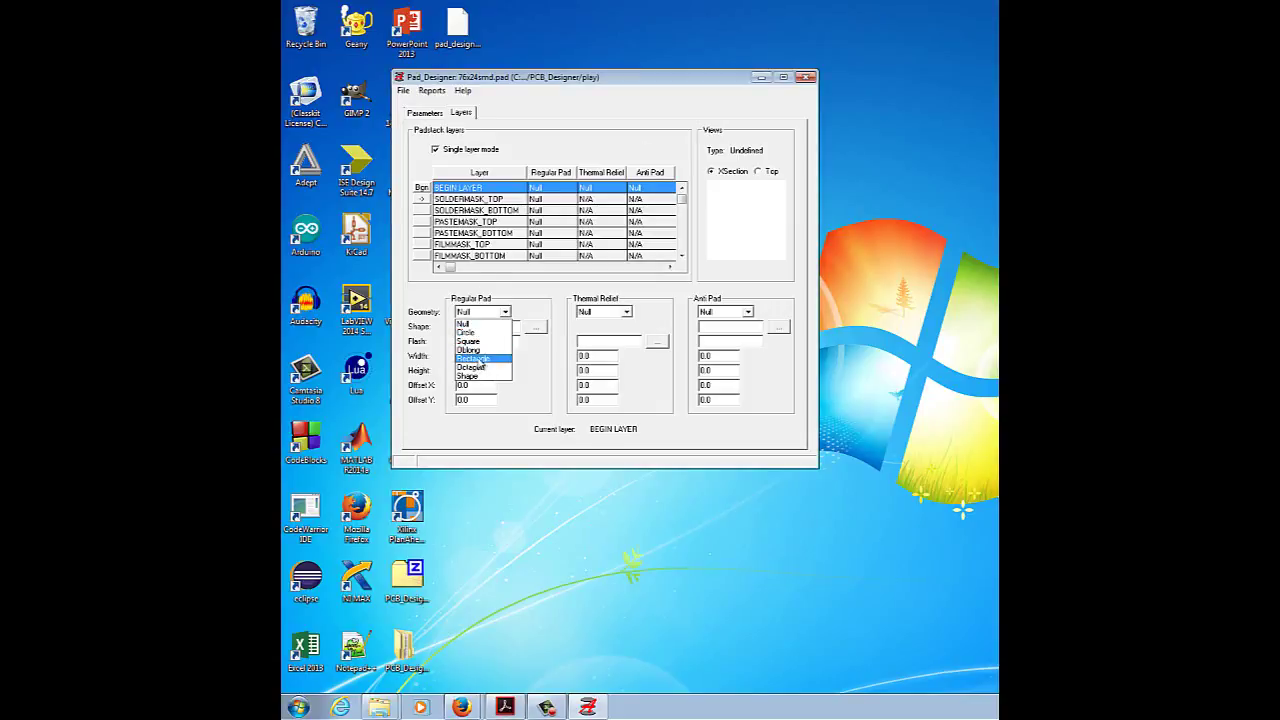
left_click(481, 358)
double_click(473, 356)
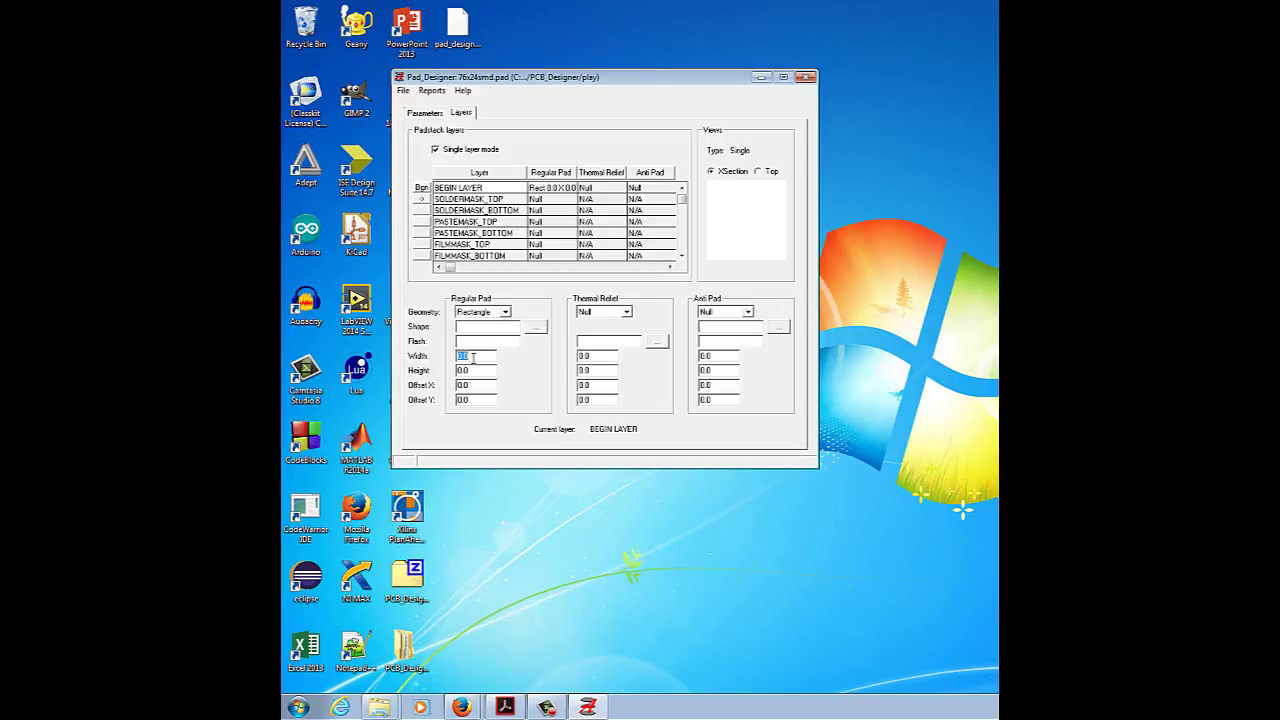
type("76")
double_click(495, 370)
type("24")
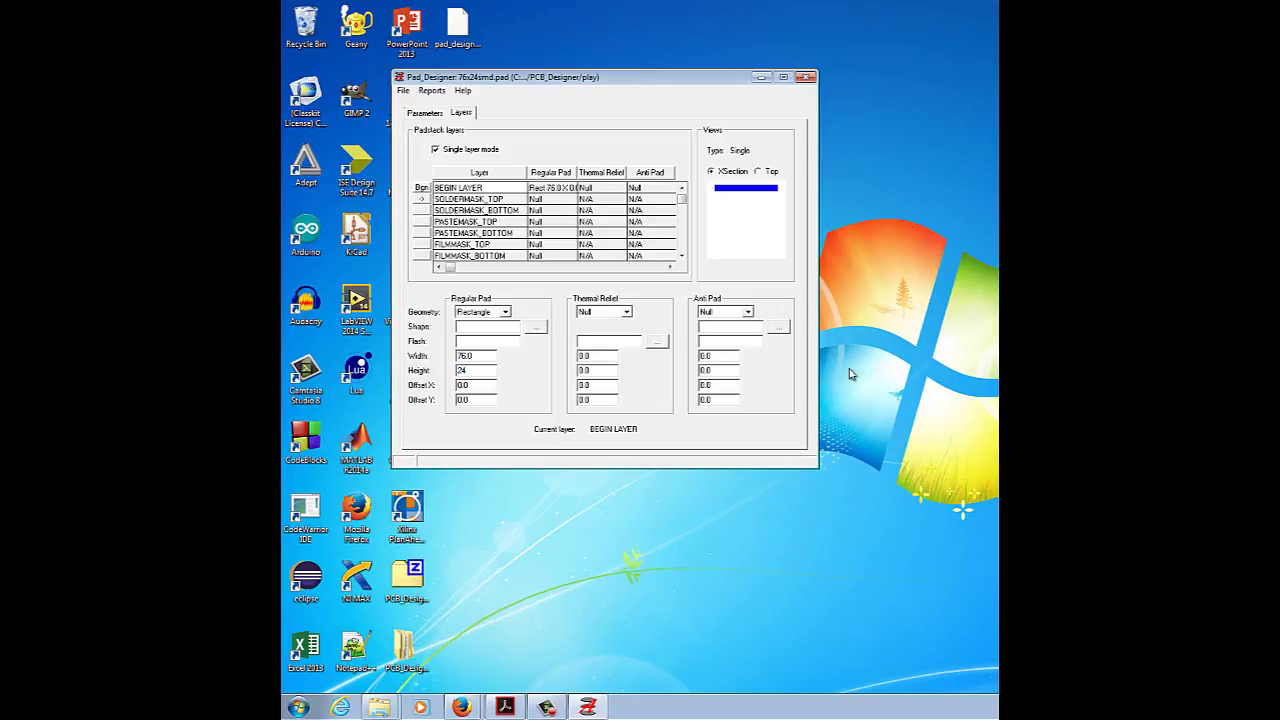
- Set the BEGIN LAYER thermal relief to Rectangle geometry with a width of 96 and a height of 44
left_click(618, 314)
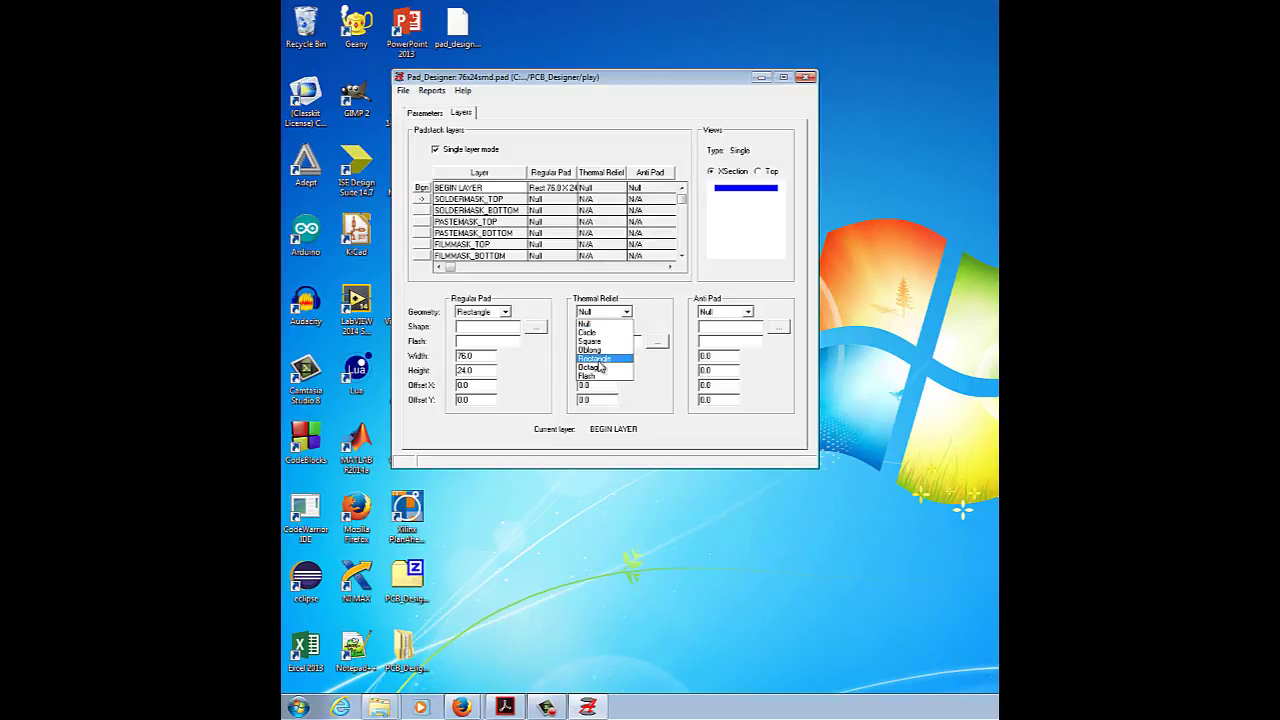
left_click(597, 359)
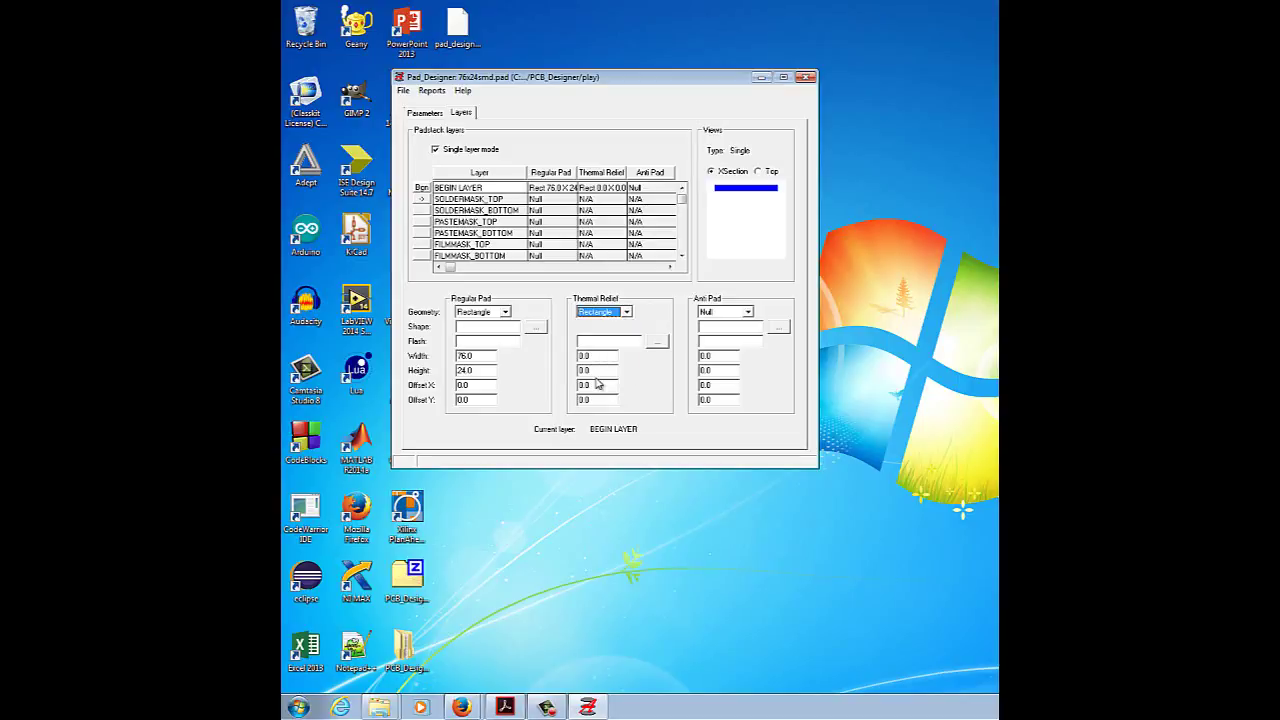
double_click(600, 357)
type("95")
double_click(598, 371)
type("44")
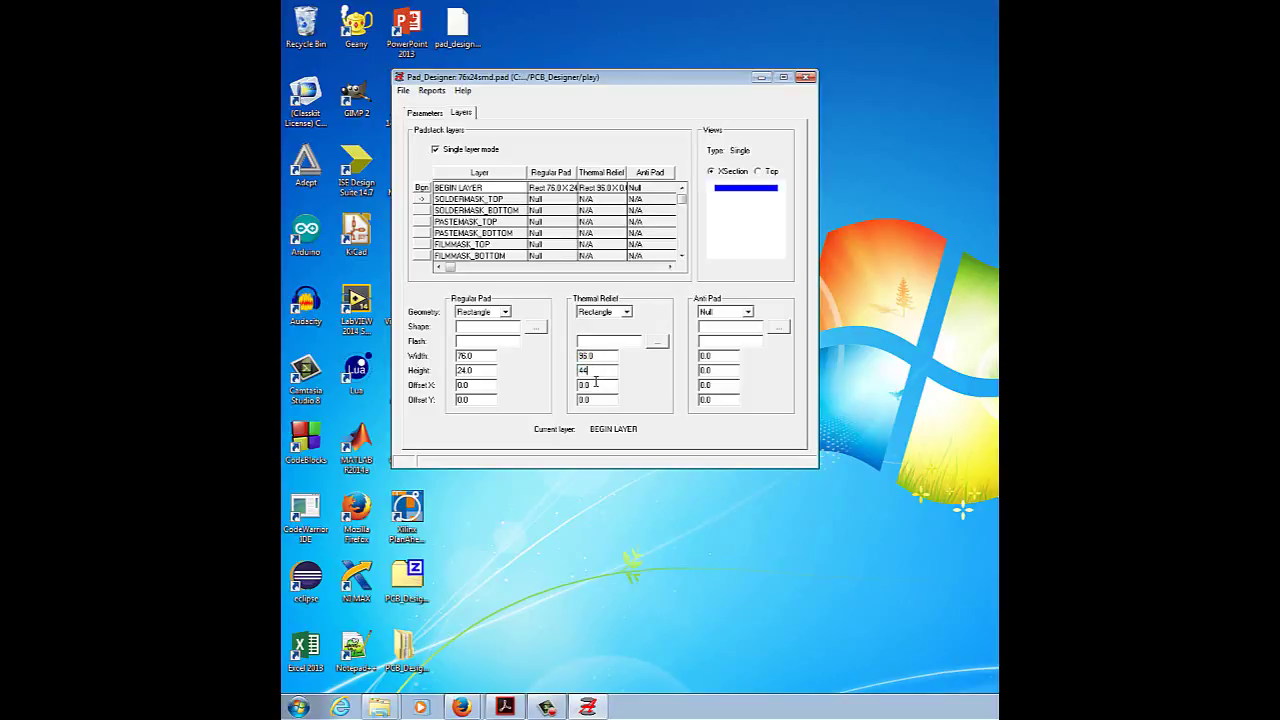
- Set the BEGIN LAYER anti pad to Rectangle geometry with a width of 96 and a height of 44
double_click(718, 356)
left_click(725, 313)
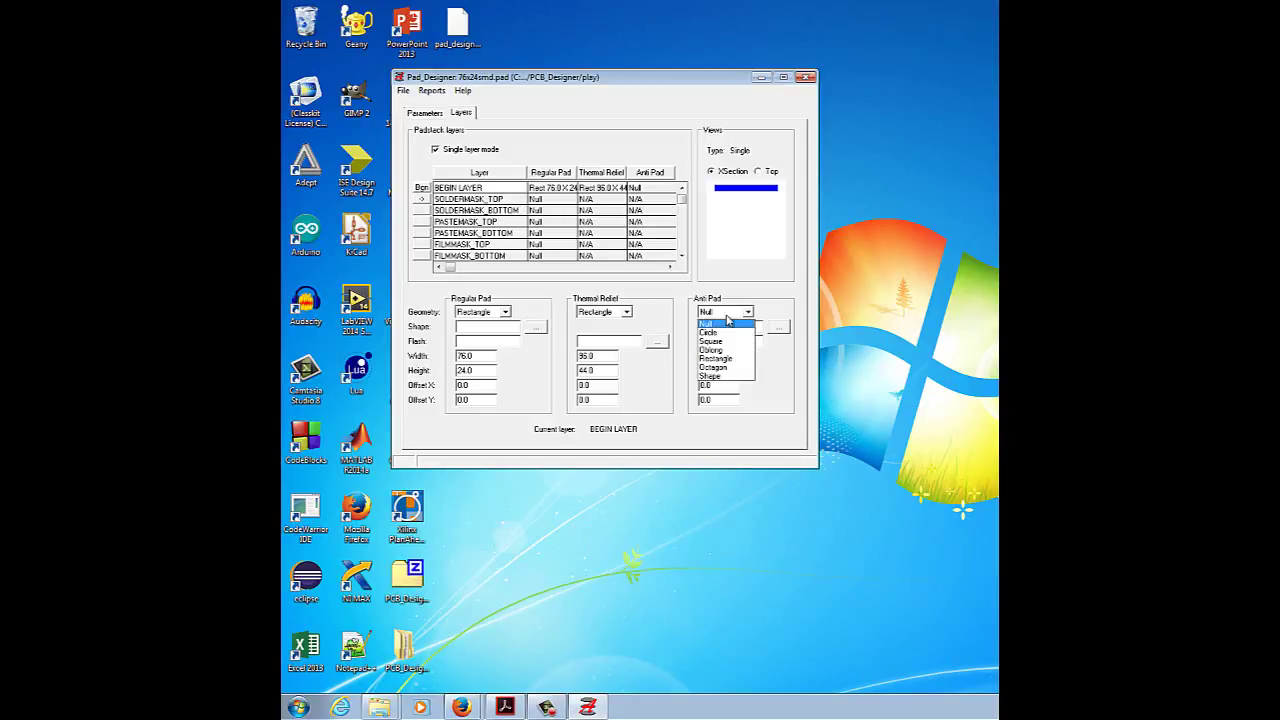
left_click(721, 357)
double_click(719, 356)
type("96")
double_click(720, 372)
type("44")
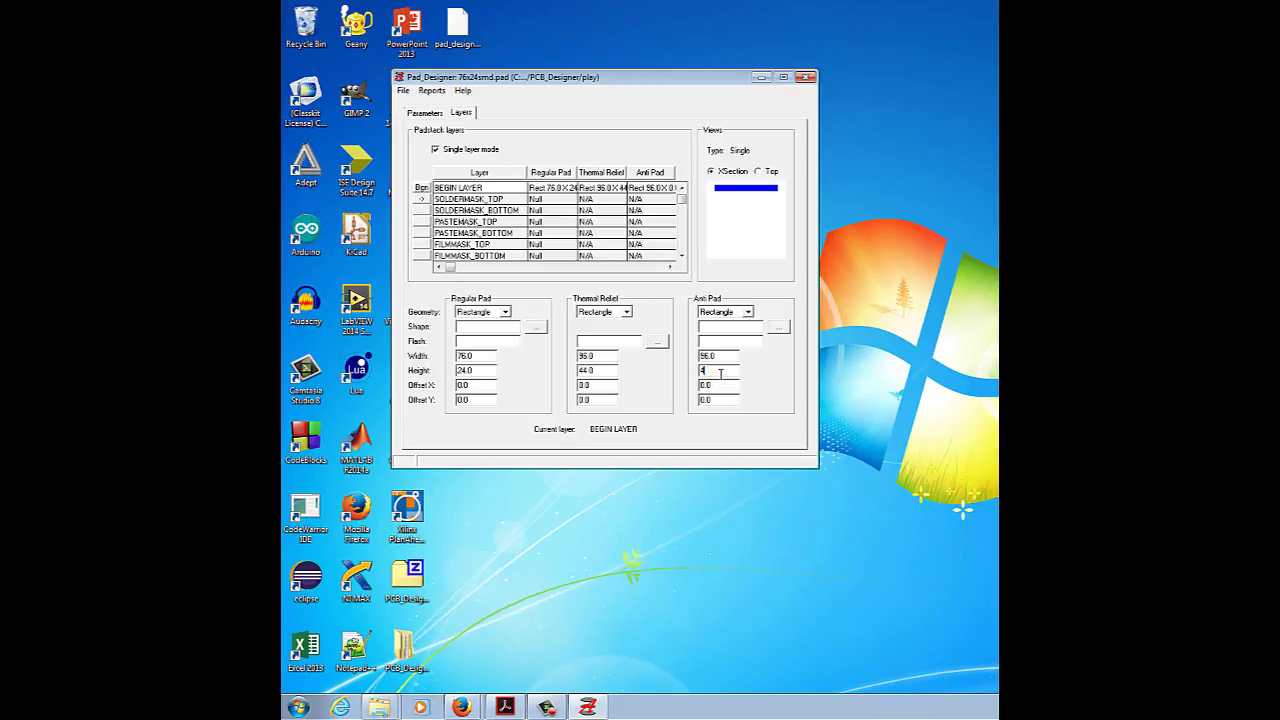
left_click(921, 448)
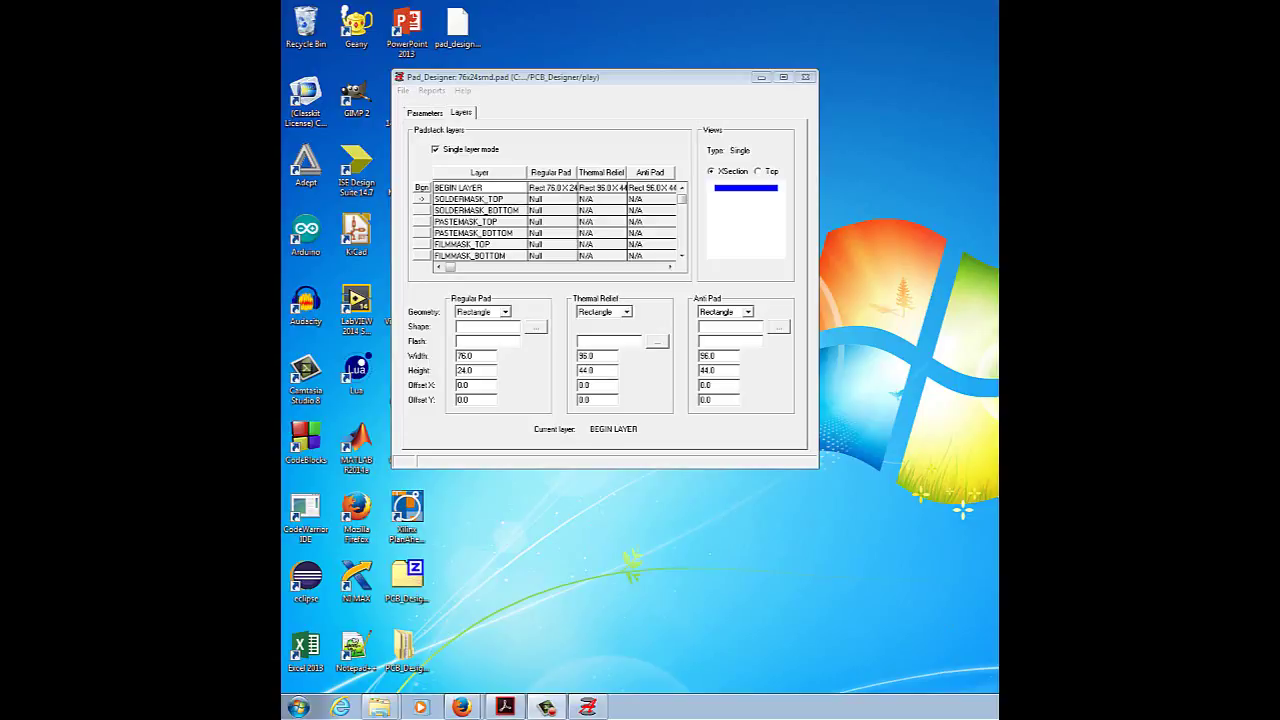
- Define the SOLDERMASK_TOP regular pad as a Rectangle with width 86 and height 34
left_click(422, 200)
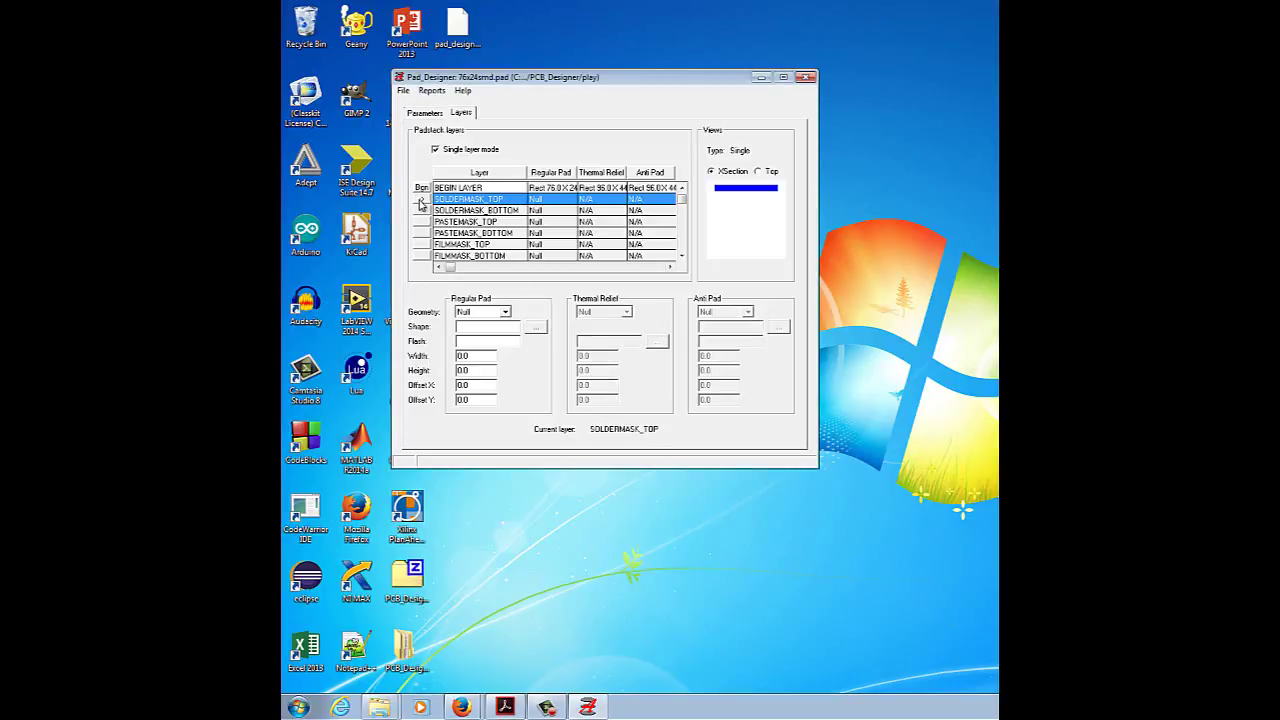
left_click(504, 313)
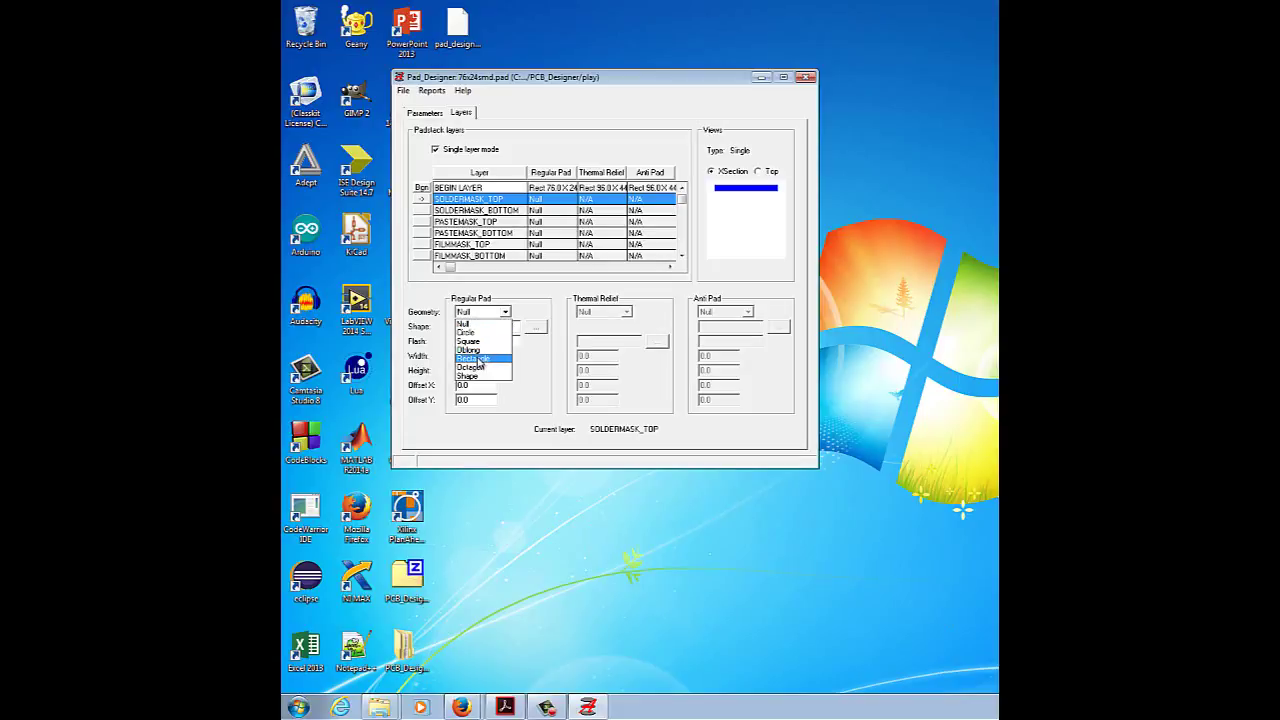
left_click(479, 359)
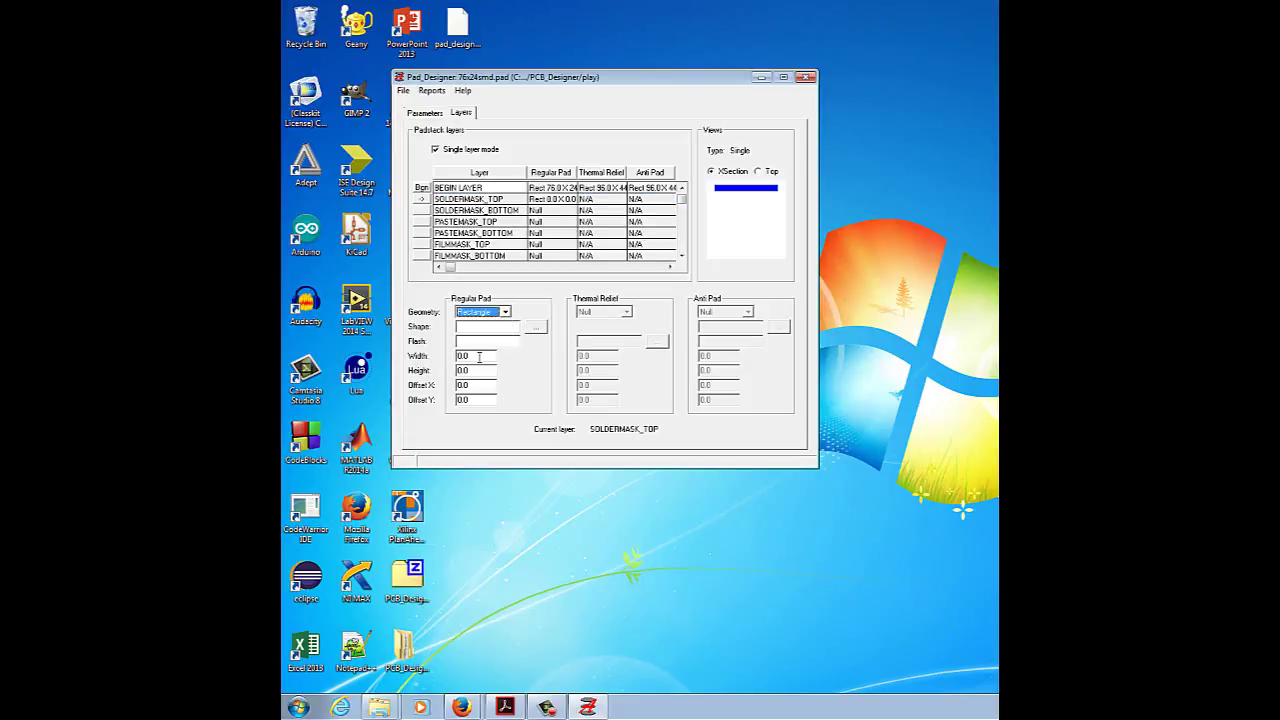
double_click(479, 356)
type("86")
left_click(474, 370)
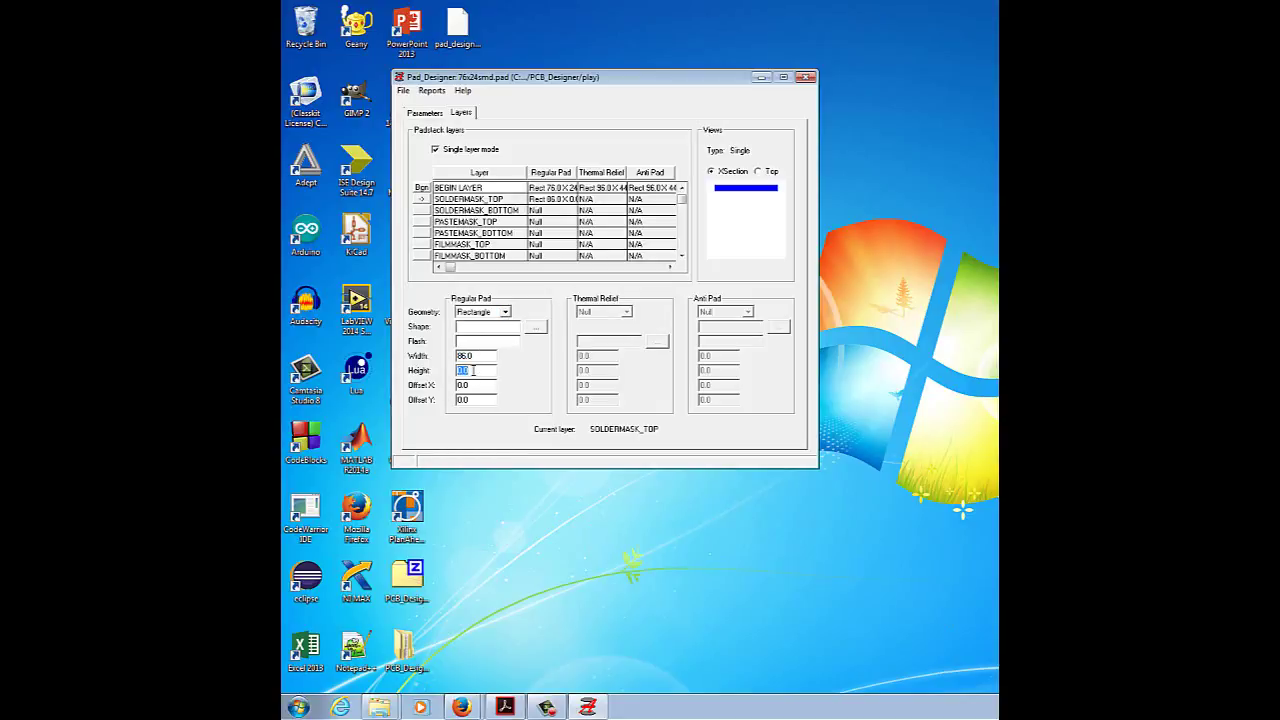
type("34")
key("Return")
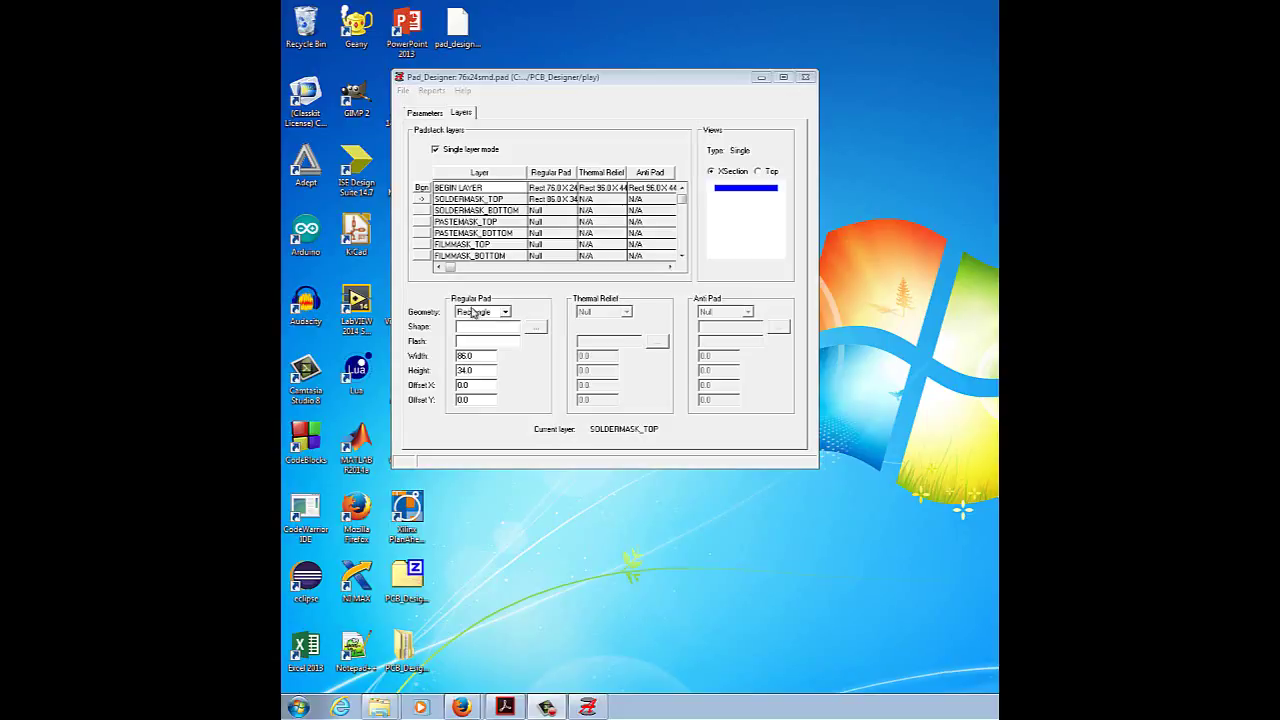
- Copy the BEGIN LAYER pad definition to PASTEMASK_TOP and save the padstack
left_click(424, 190)
right_click(424, 192)
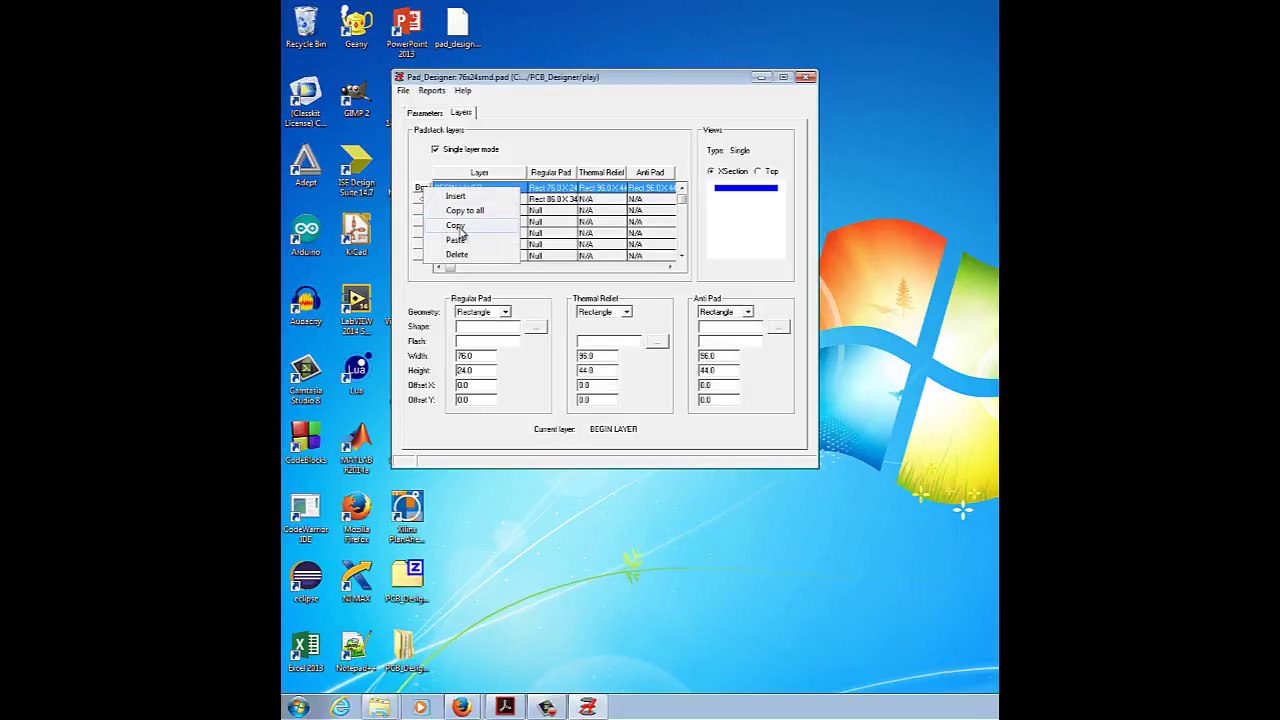
left_click(459, 228)
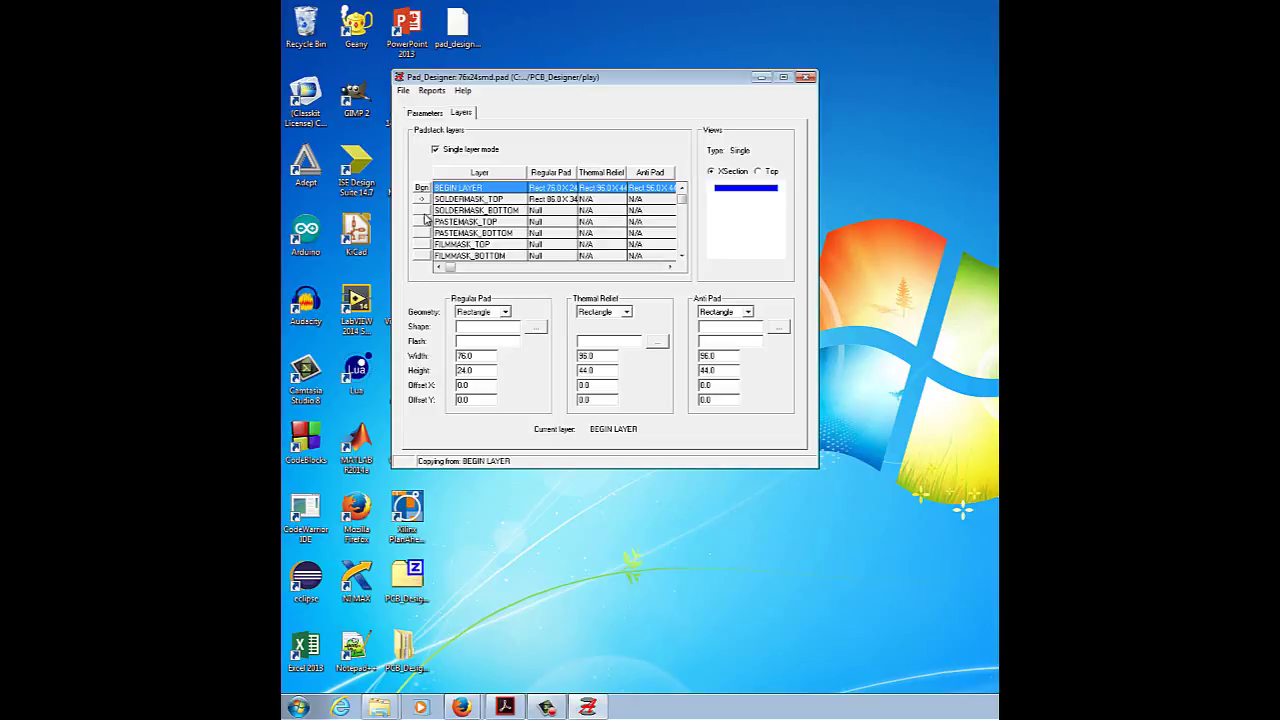
left_click(426, 224)
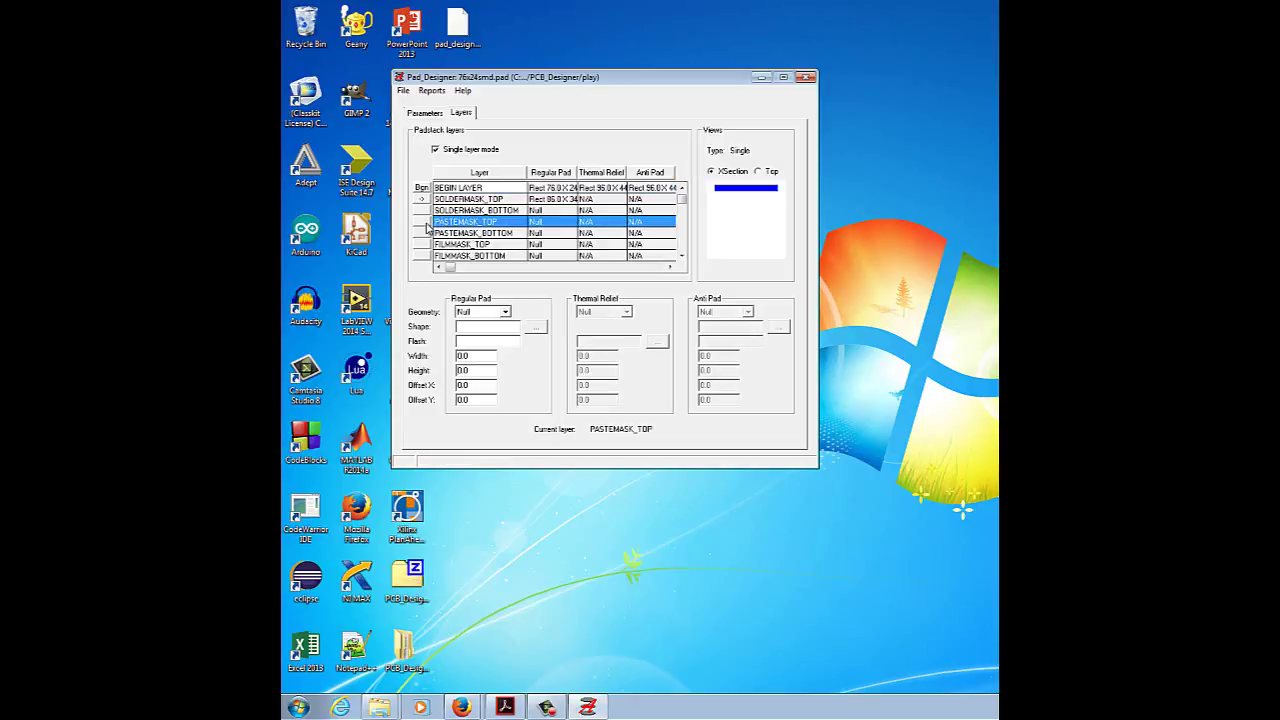
right_click(426, 228)
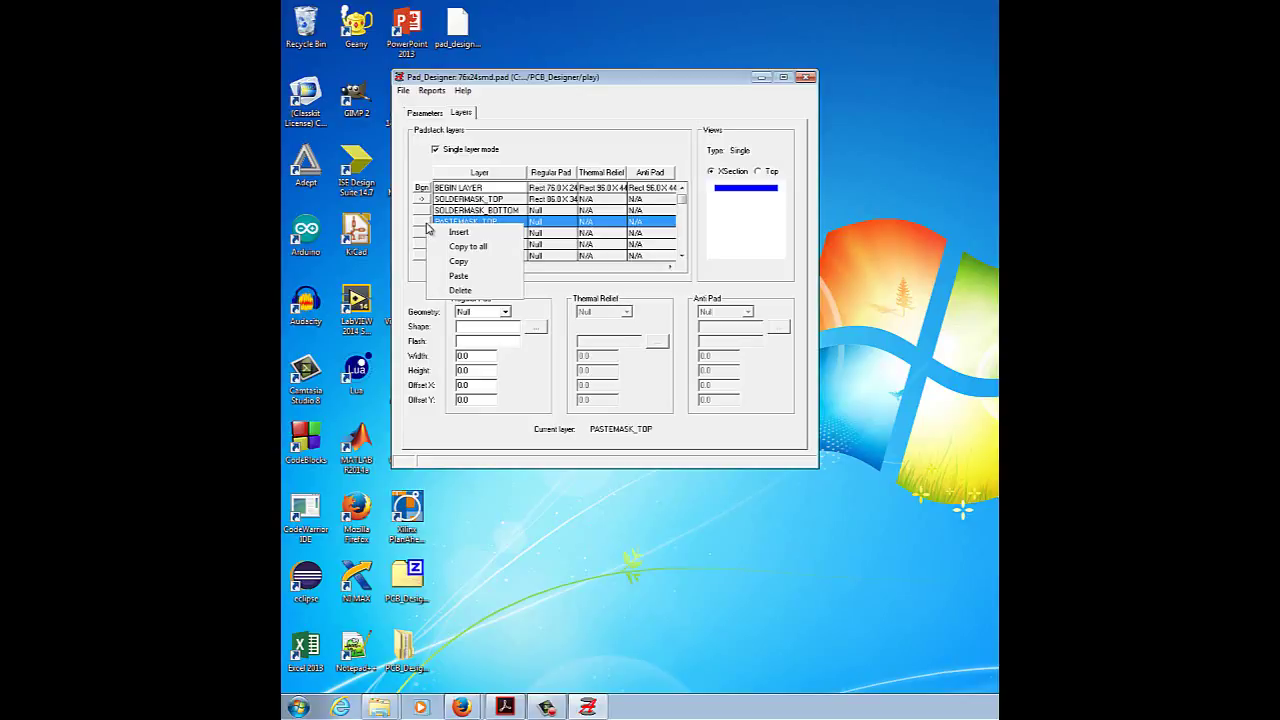
left_click(460, 276)
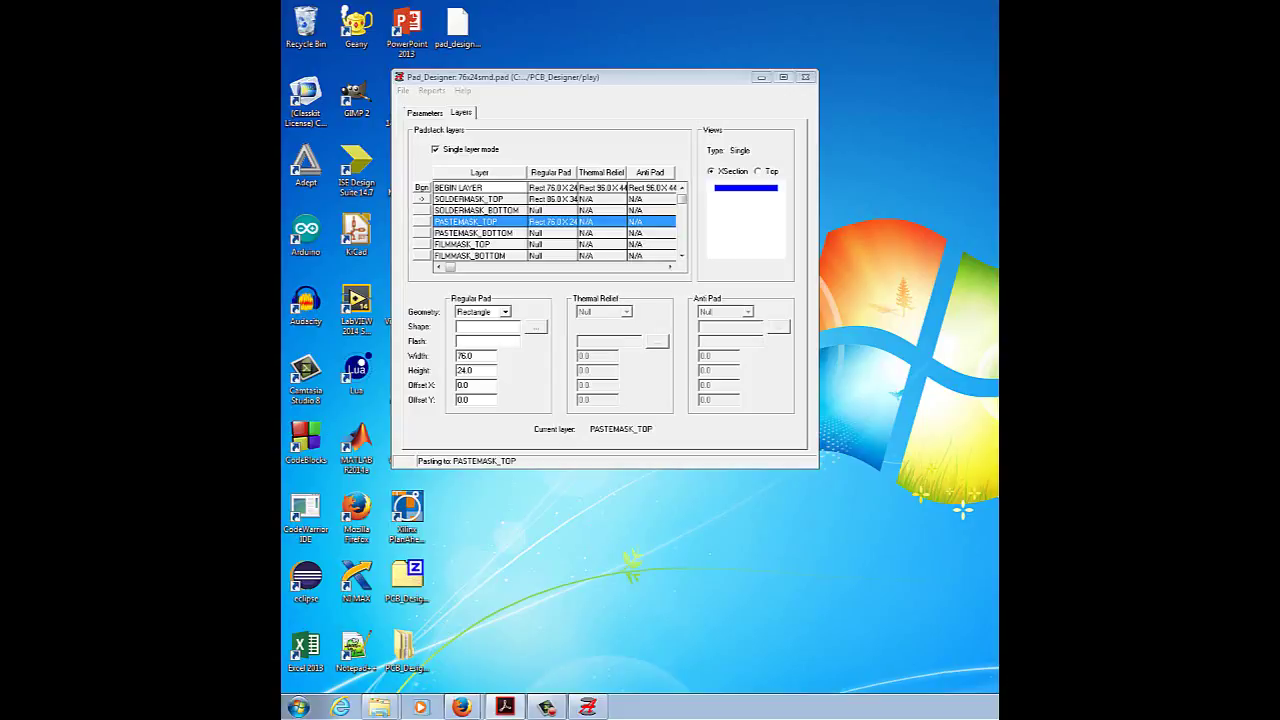
left_click(403, 90)
left_click(422, 157)
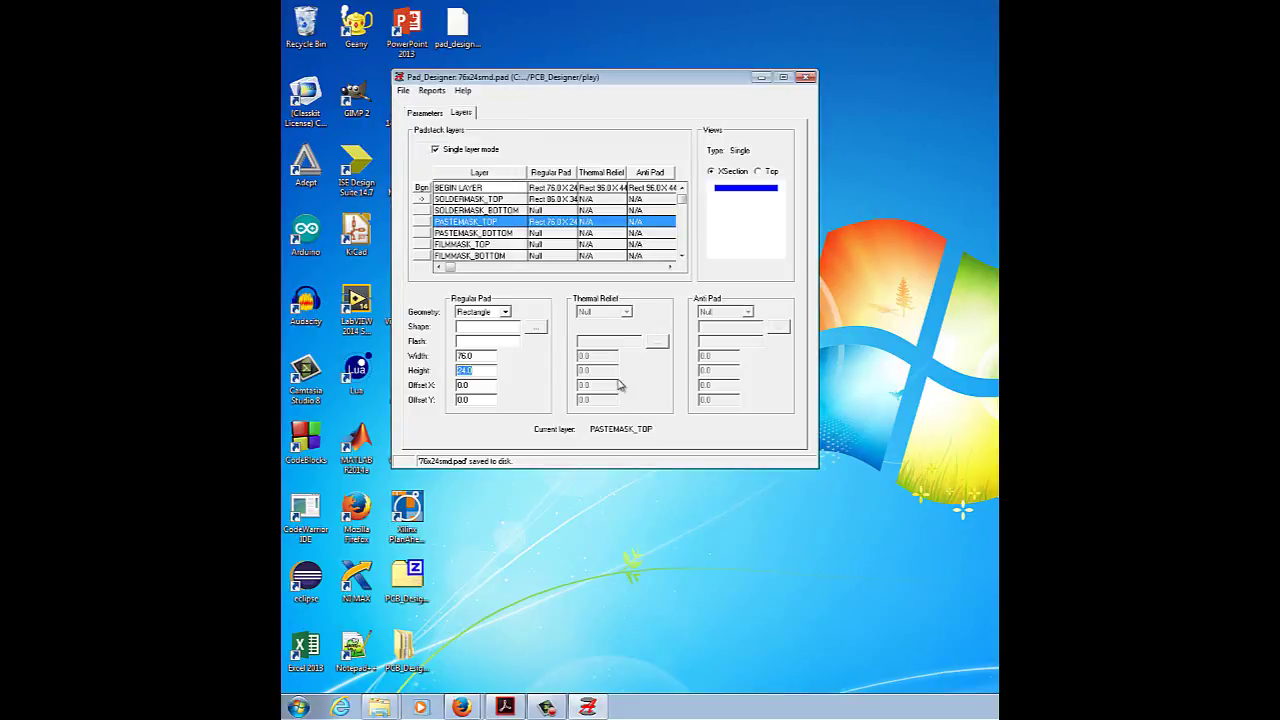